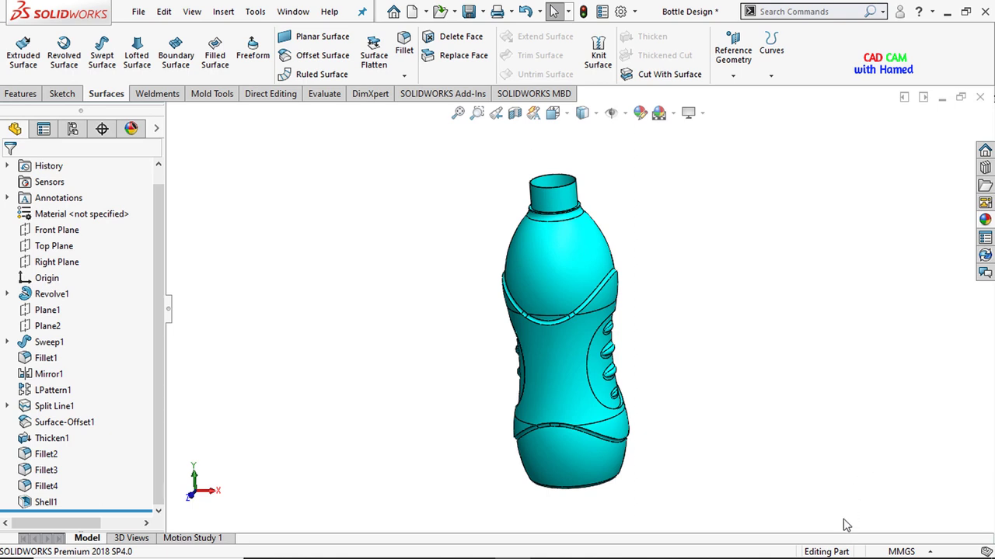
Step: Orbit the bottle model to view it from another side
mouse_move(746, 517)
middle_down()
mouse_move(469, 333)
mouse_move(318, 402)
mouse_move(226, 308)
mouse_move(271, 400)
mouse_move(397, 313)
mouse_move(464, 348)
middle_up()
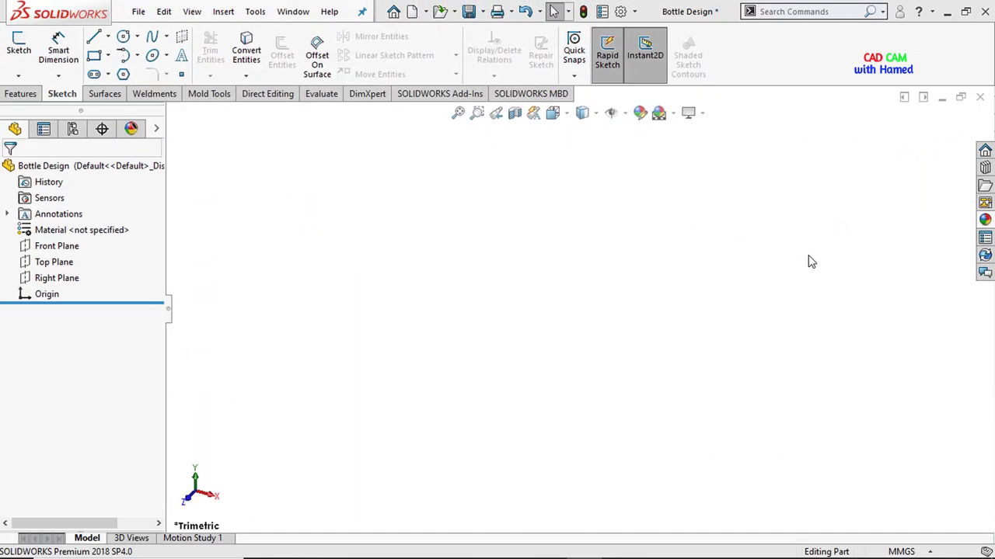
Step: Face the Front Plane and draw a short horizontal line left from the origin
right_click(52, 247)
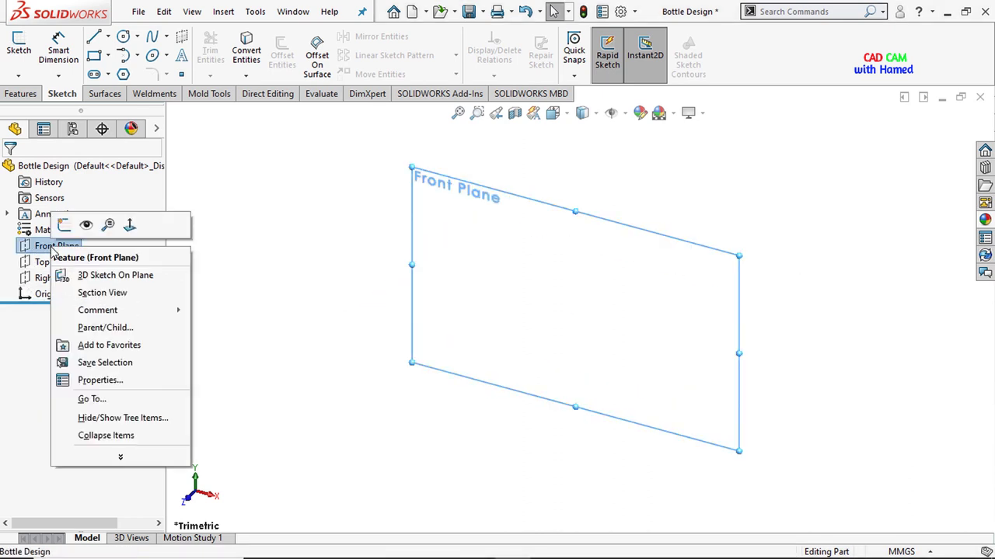
click(131, 229)
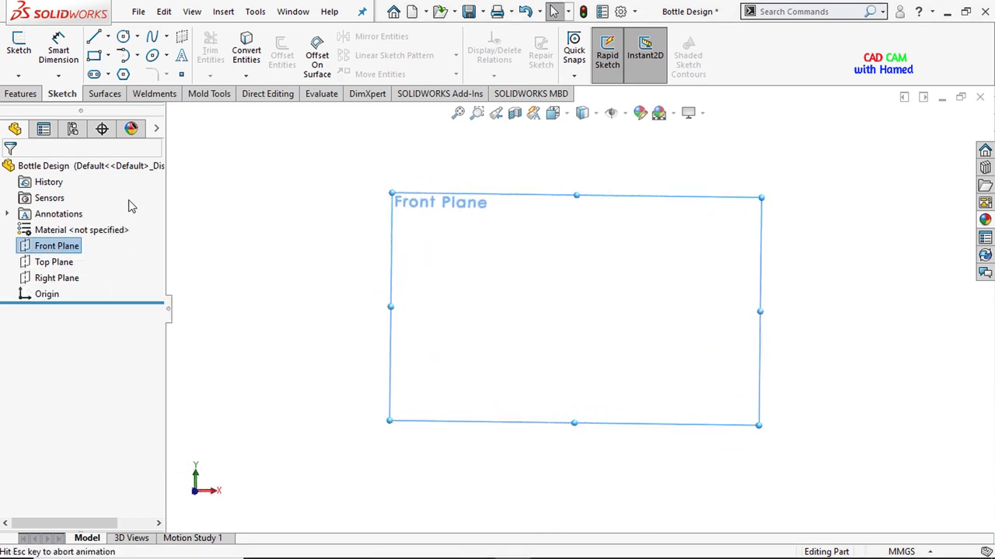
click(109, 38)
click(136, 48)
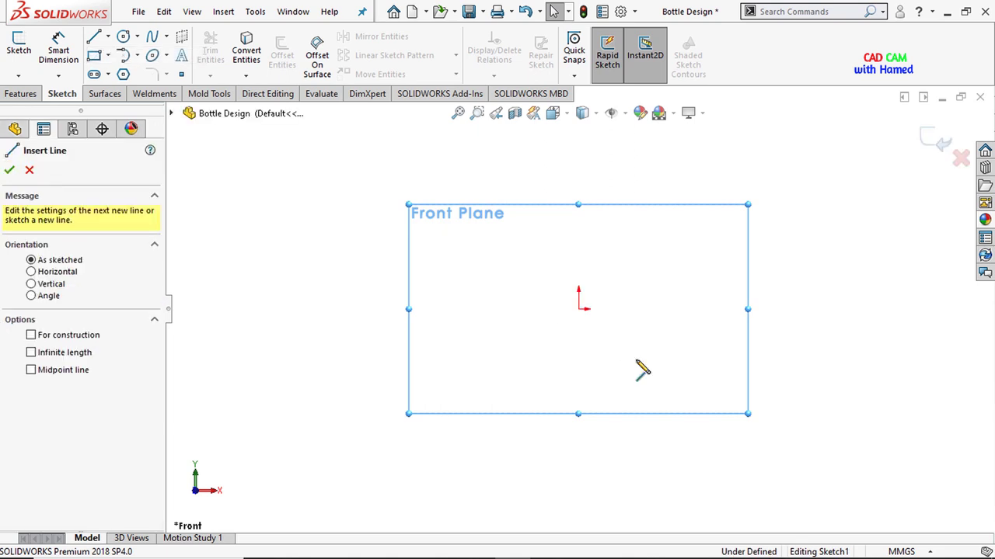
click(579, 309)
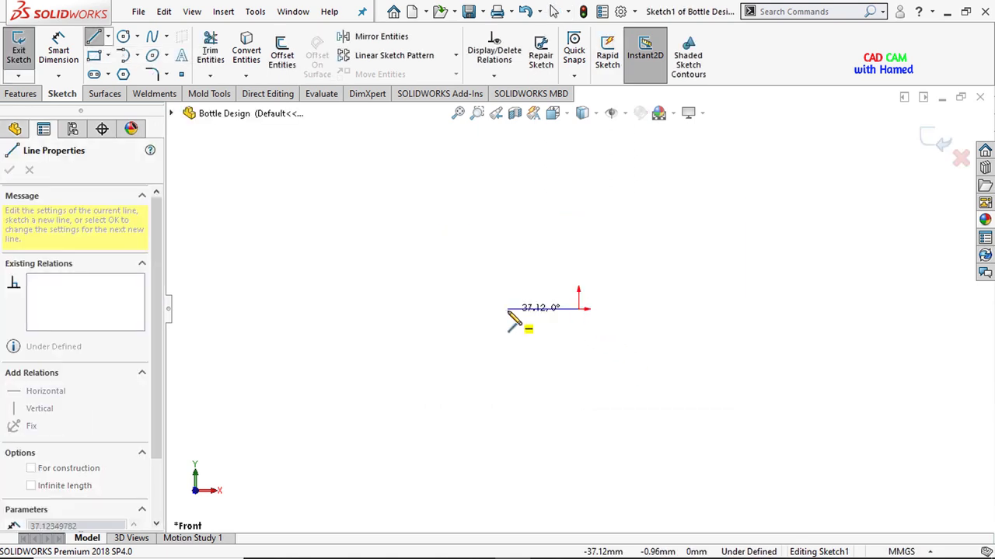
click(507, 309)
right_click(506, 276)
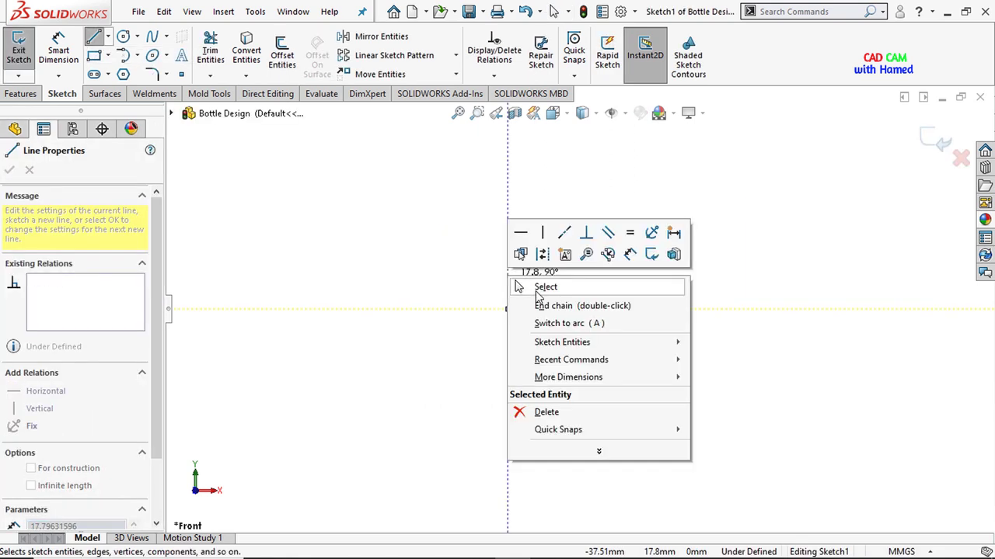
click(536, 285)
Step: Add a three-point arc rising from the line's left end, then pull its top inward
click(138, 54)
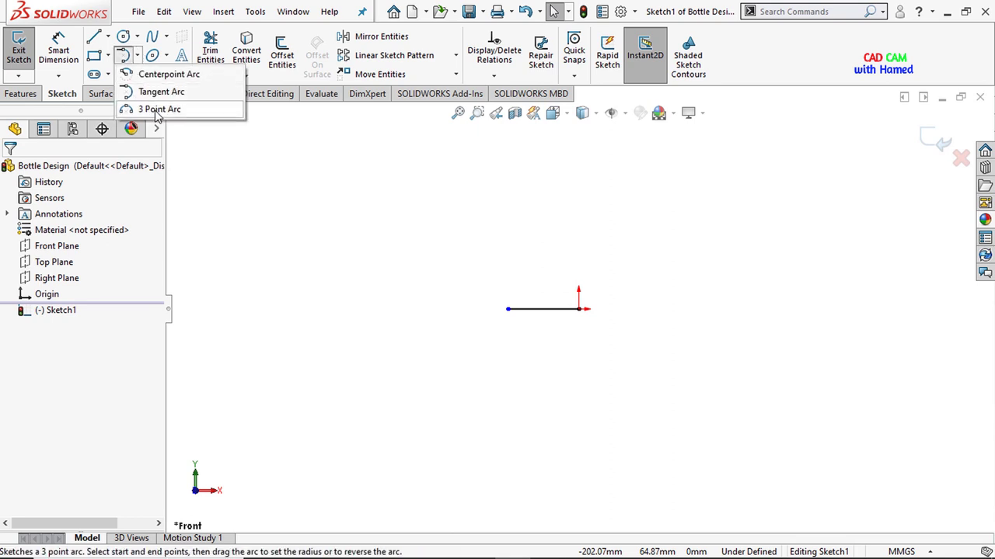
click(159, 107)
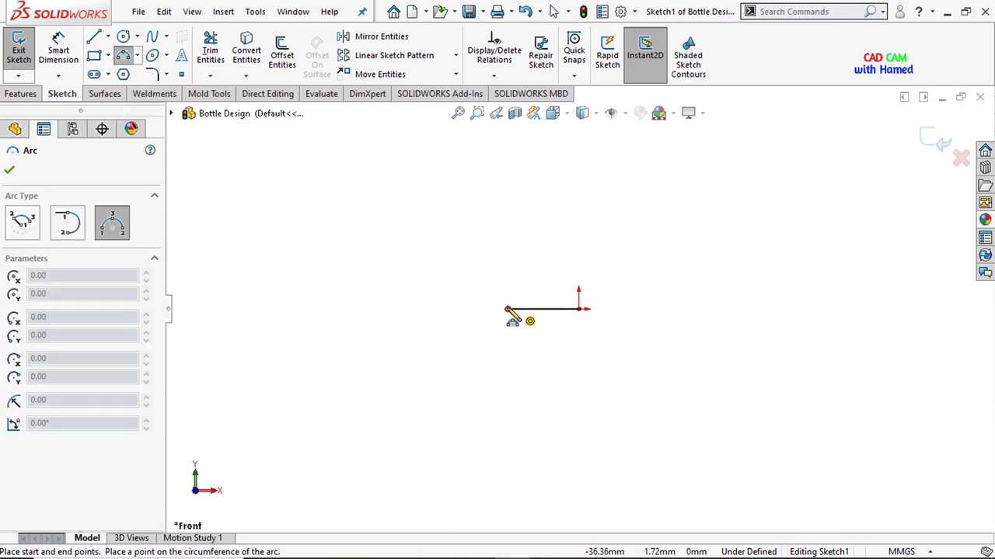
click(506, 309)
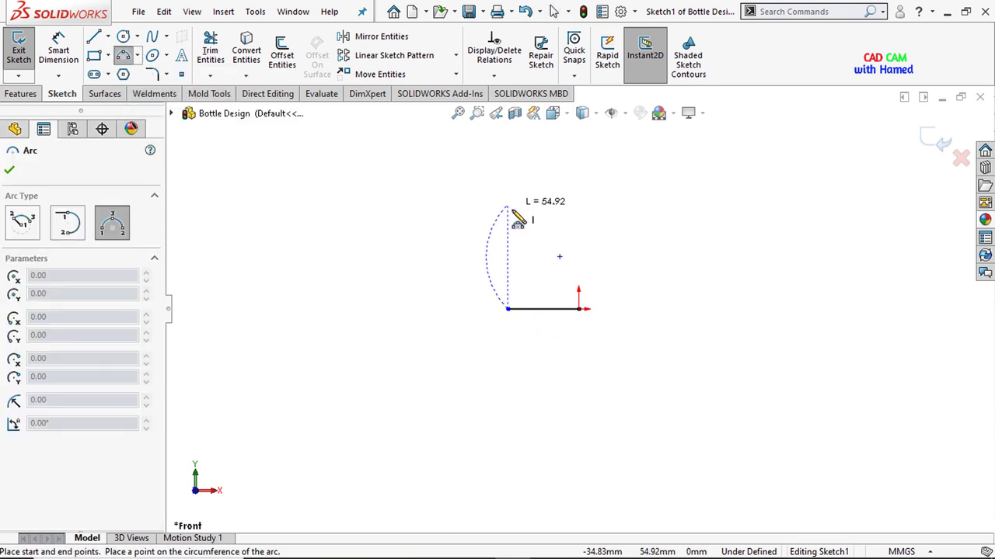
click(507, 229)
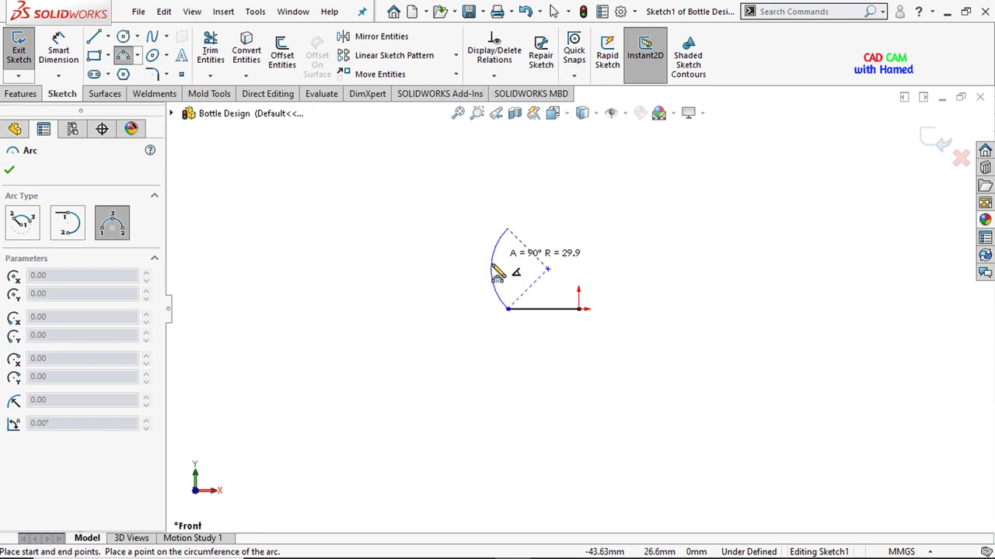
click(492, 271)
key(Escape)
drag(507, 230, 567, 239)
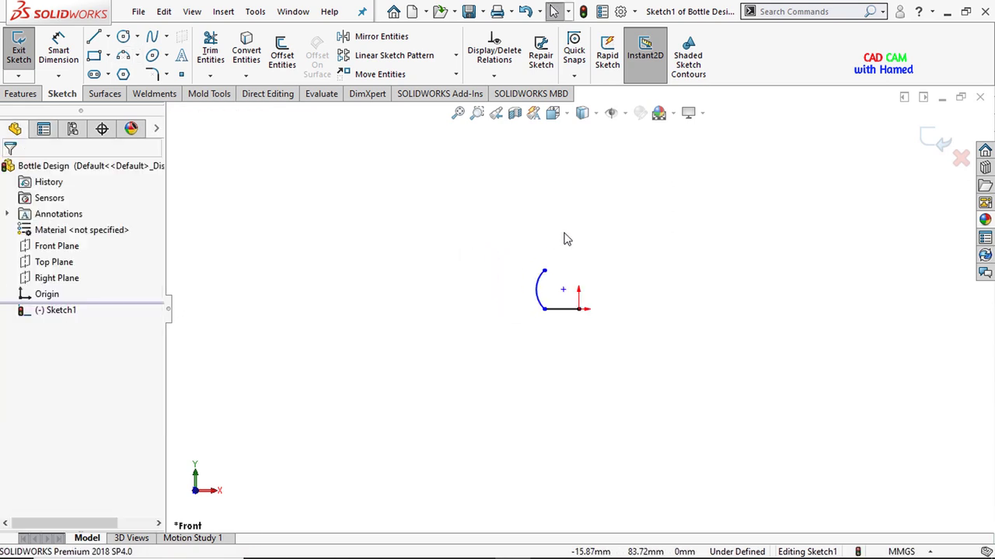
Step: Continue with tangent arcs to complete the S-shaped side curve
click(137, 56)
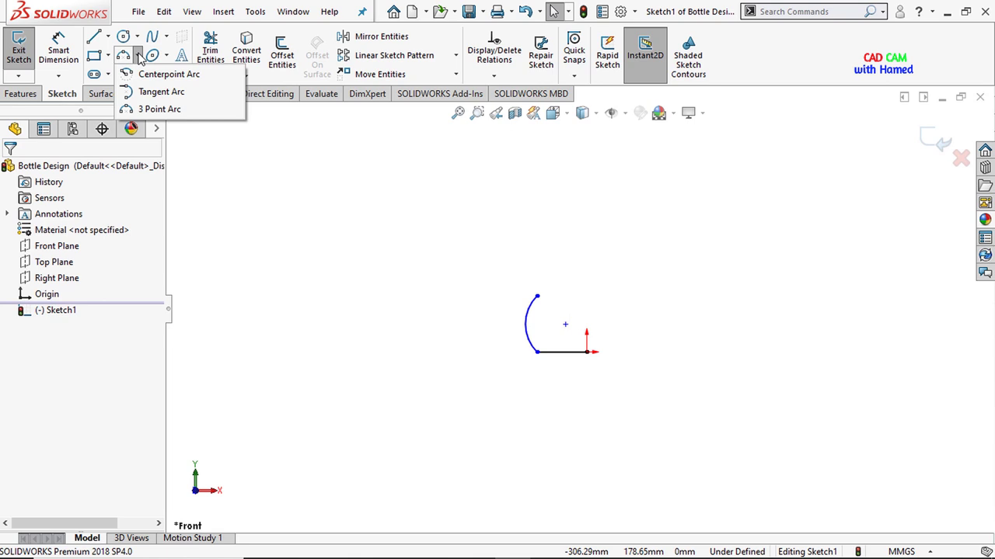
click(162, 92)
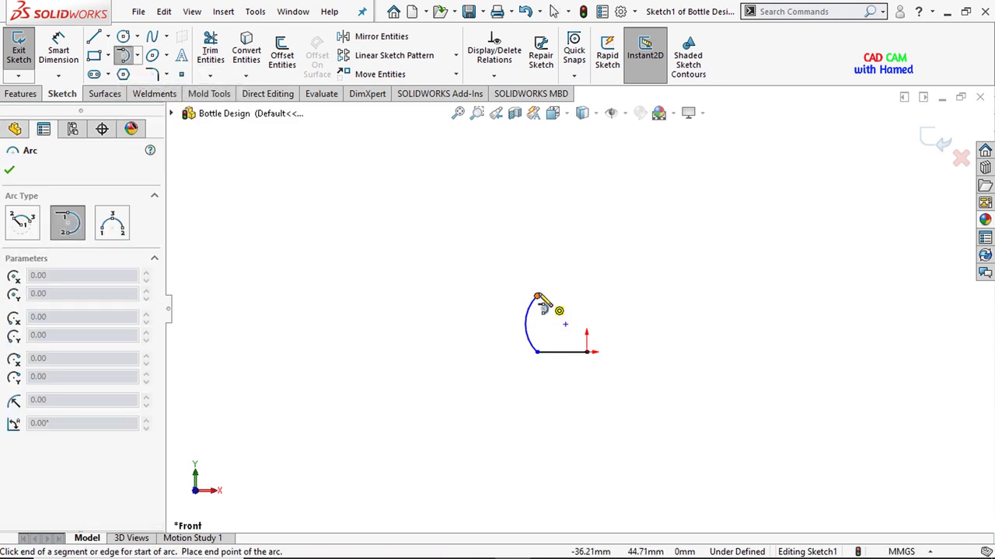
click(536, 296)
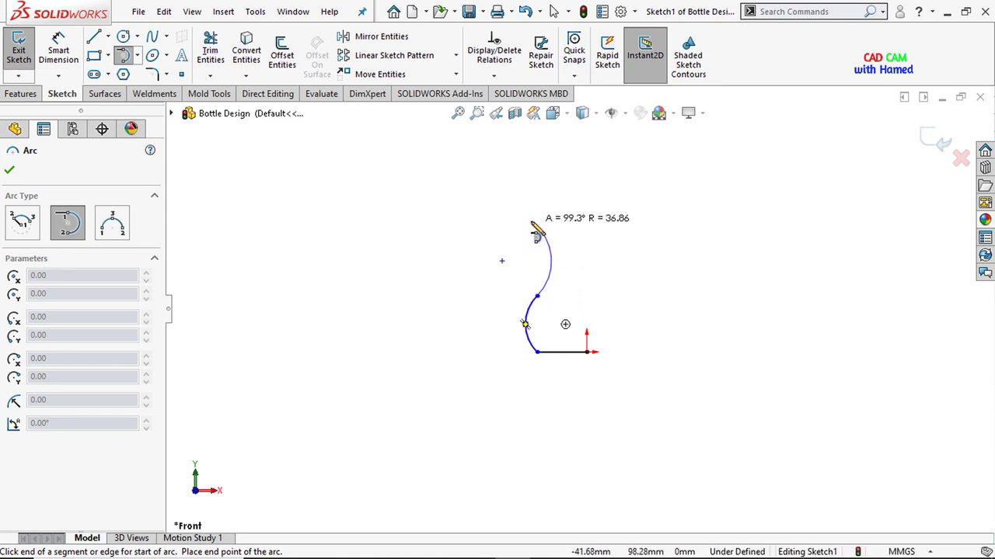
scroll(533, 202, up, 2)
scroll(540, 175, up, 1)
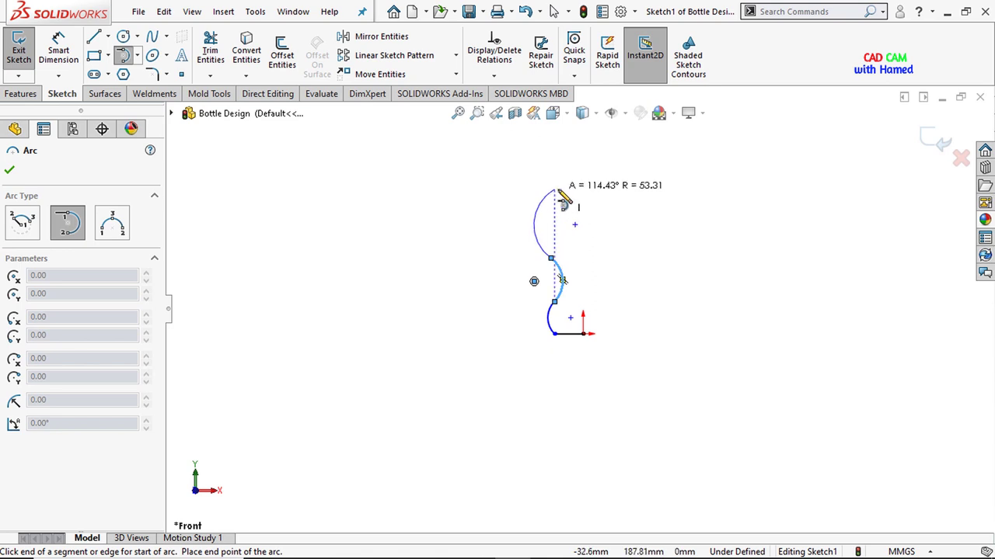
right_click(486, 197)
right_click(488, 196)
right_click(488, 197)
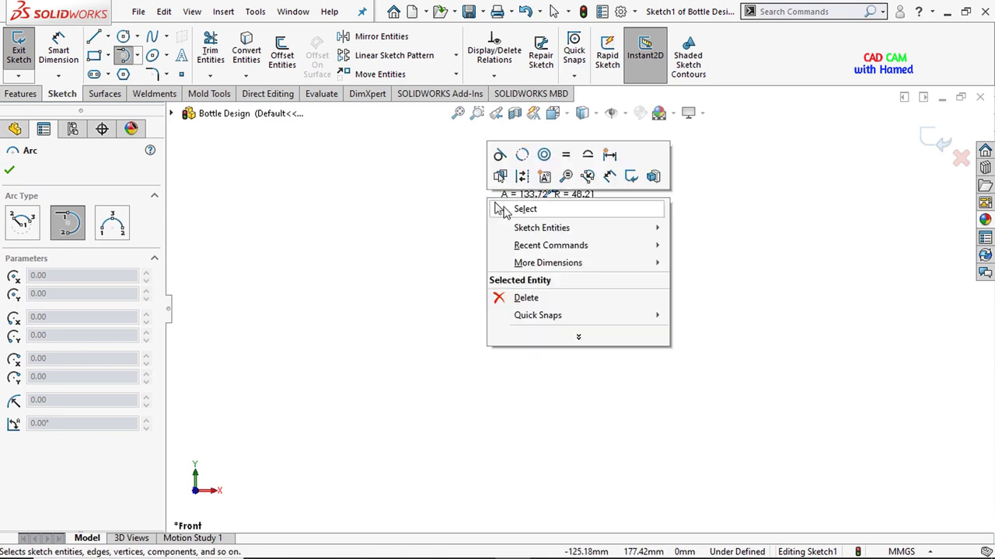
click(514, 209)
Step: Draw the stepped neck lines from the curve's top and a vertical line down to the origin
click(108, 36)
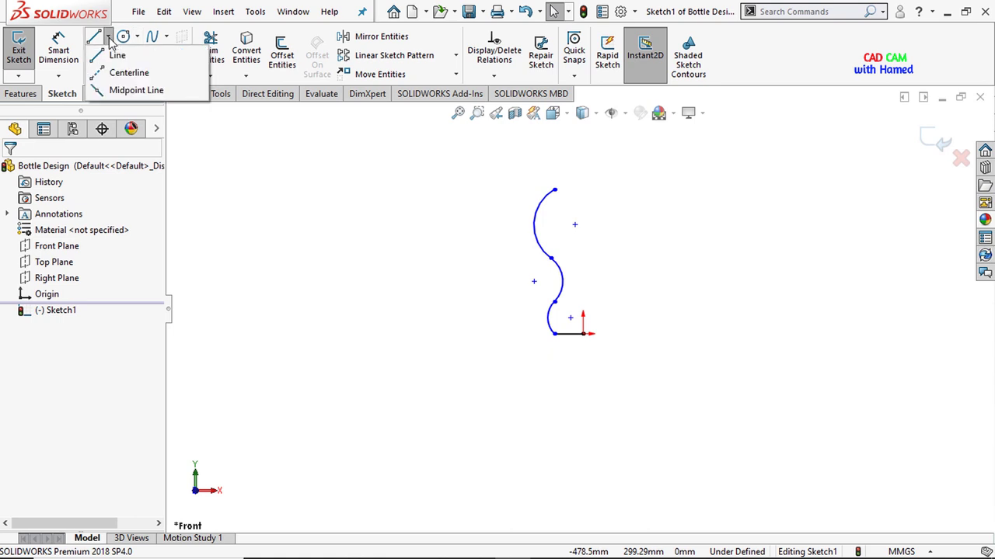
click(116, 53)
click(554, 190)
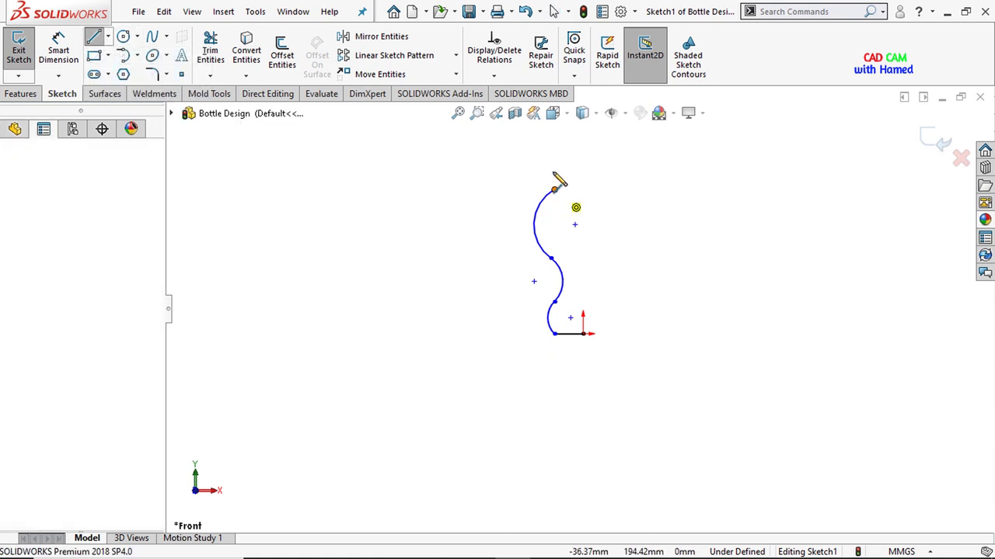
click(554, 167)
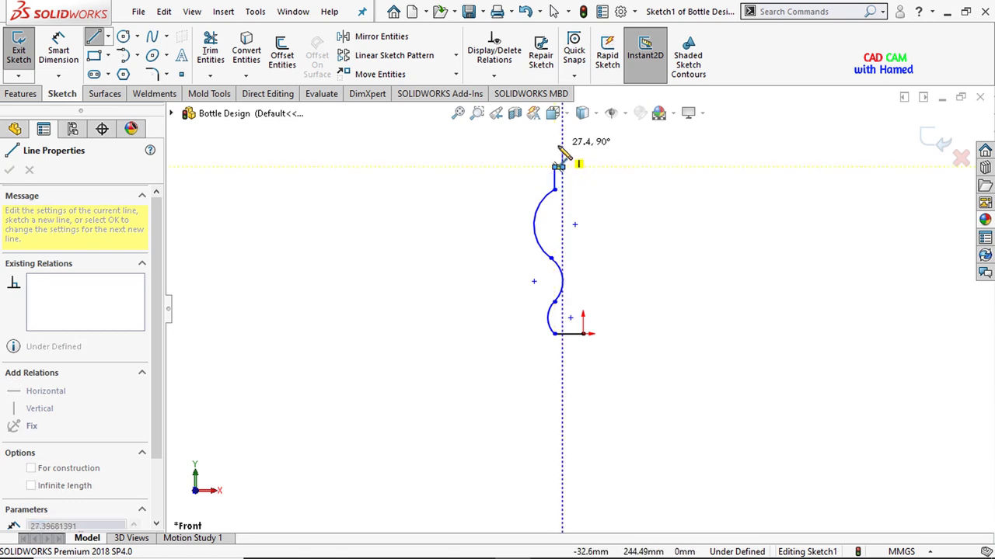
click(562, 146)
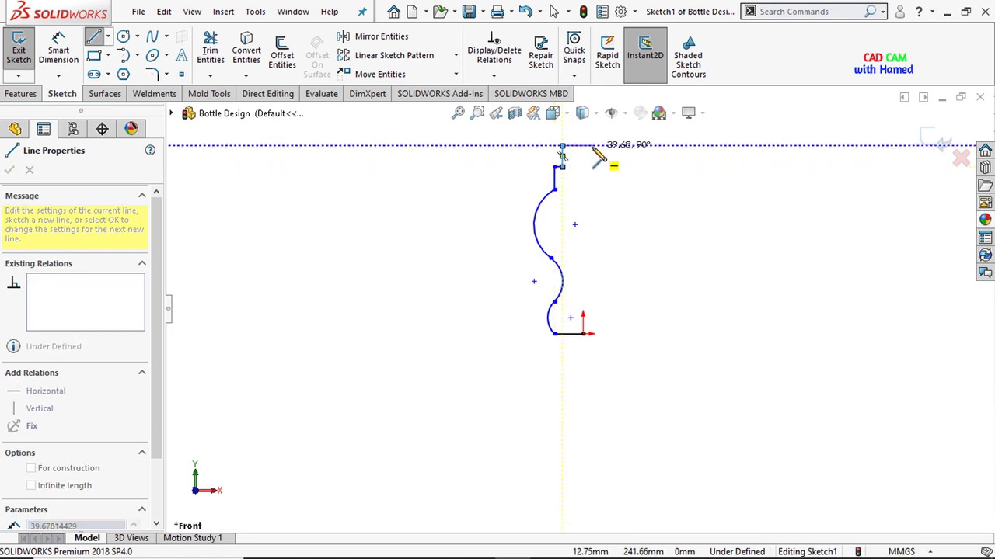
click(583, 334)
right_click(619, 233)
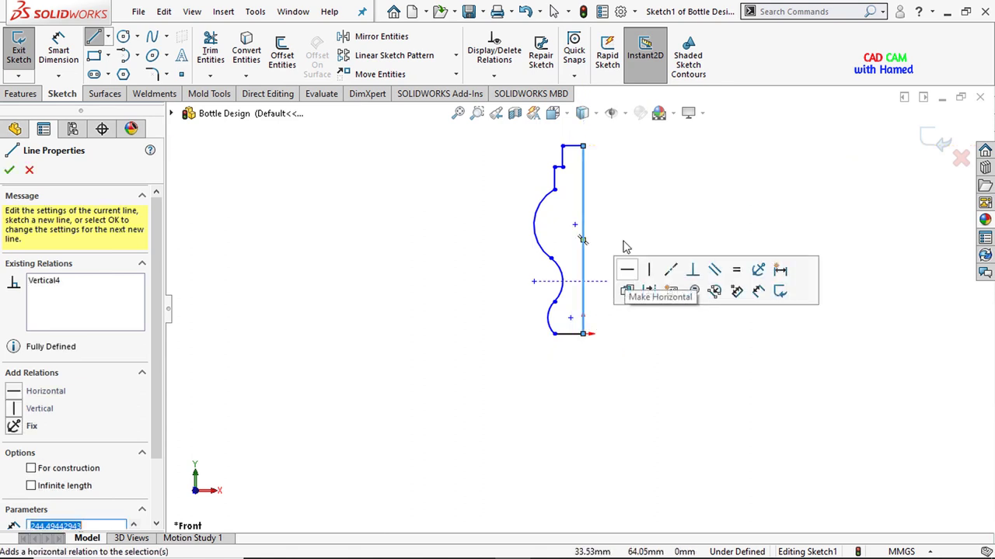
click(639, 244)
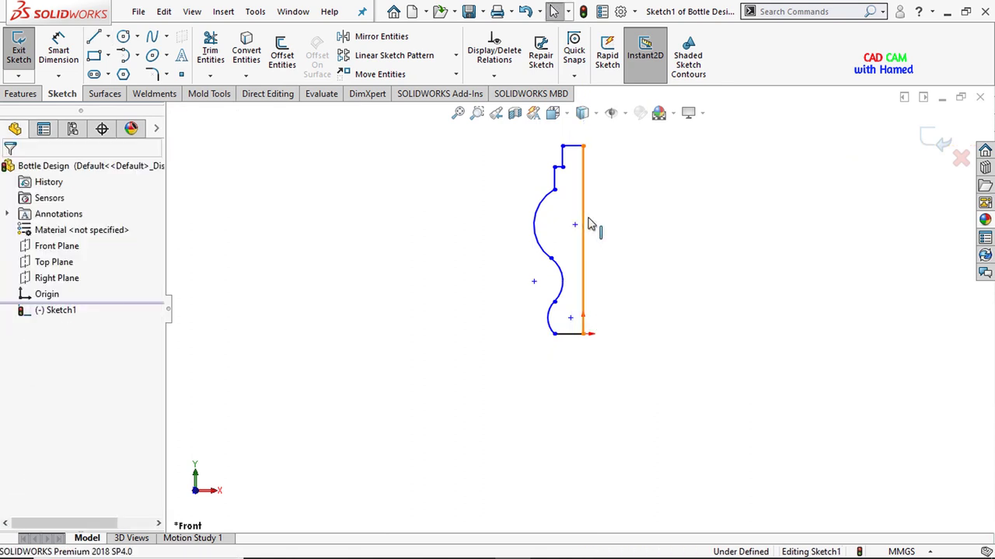
Step: Convert the vertical line to a construction centerline and fit the sketch in view
right_click(585, 225)
click(615, 195)
key(f)
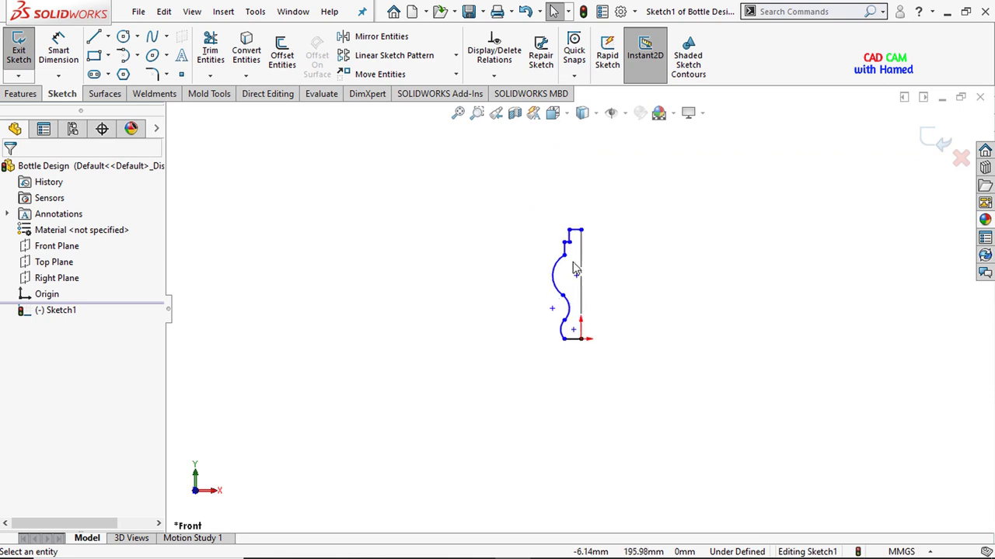
click(58, 48)
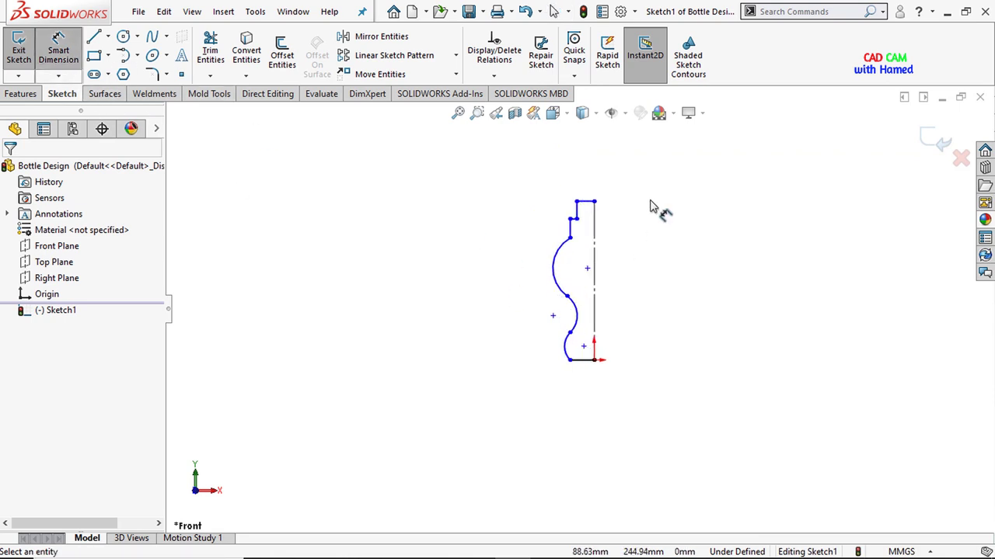
Step: Dimension the neck 45 mm from the centerline and 50 mm wide
scroll(616, 196, down, 3)
click(537, 229)
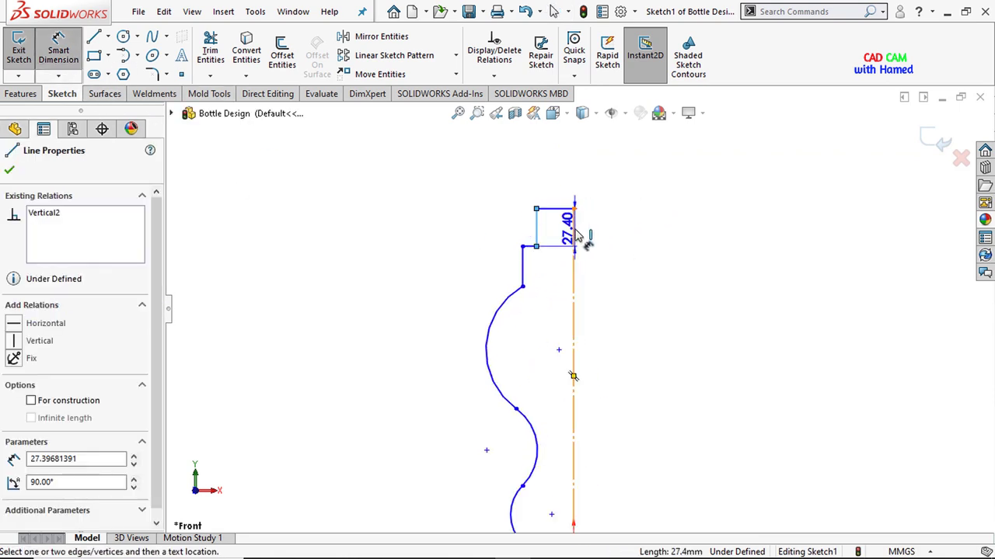
click(574, 238)
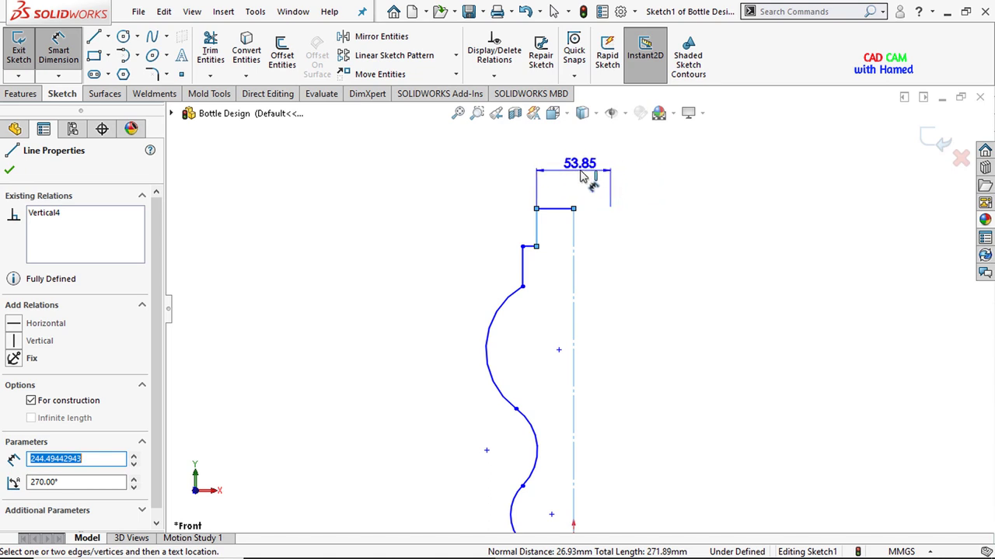
click(581, 177)
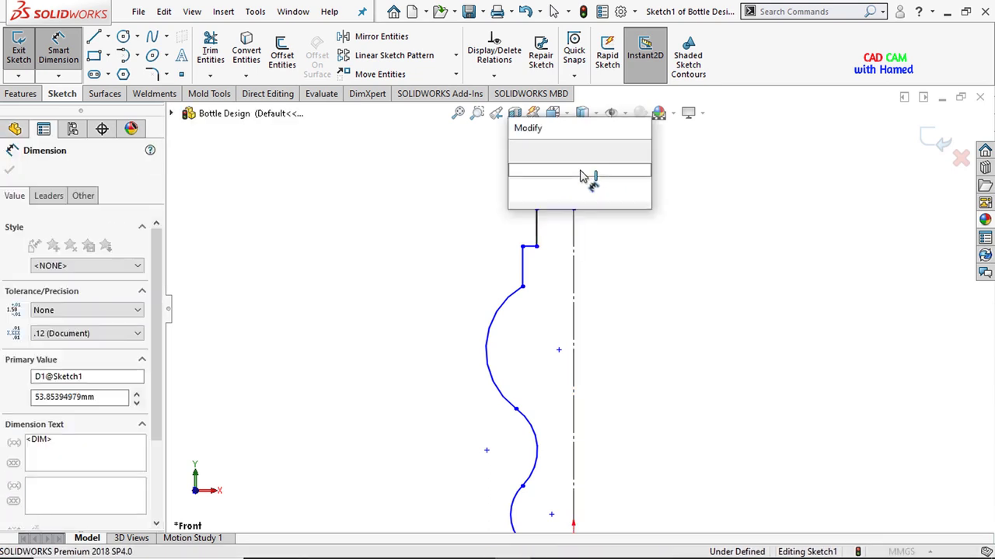
text(=)
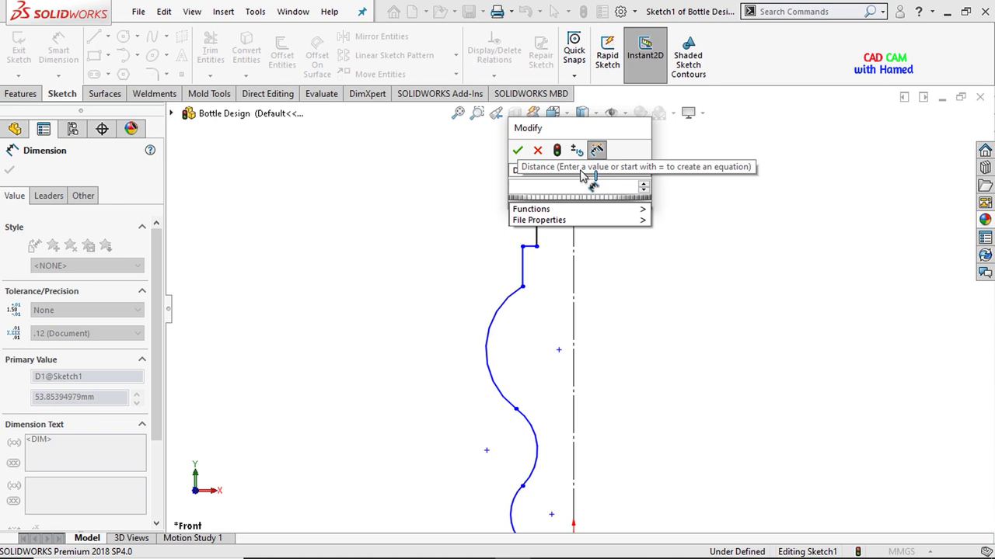
text(45)
click(517, 150)
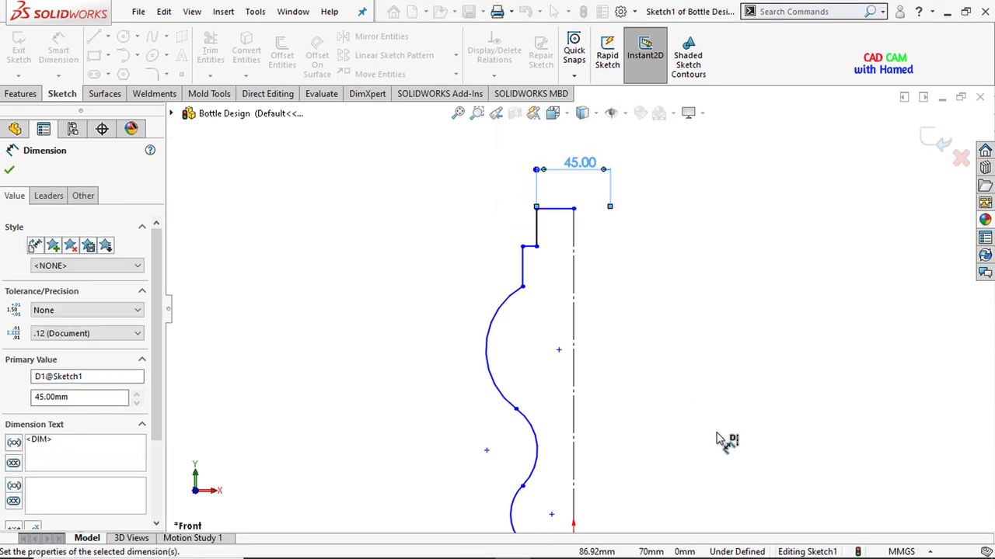
click(522, 272)
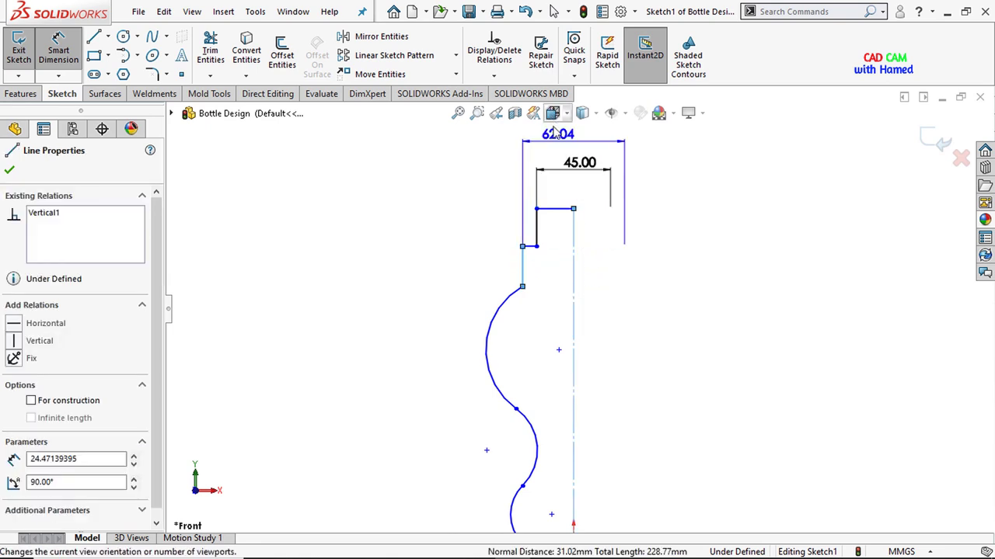
click(570, 171)
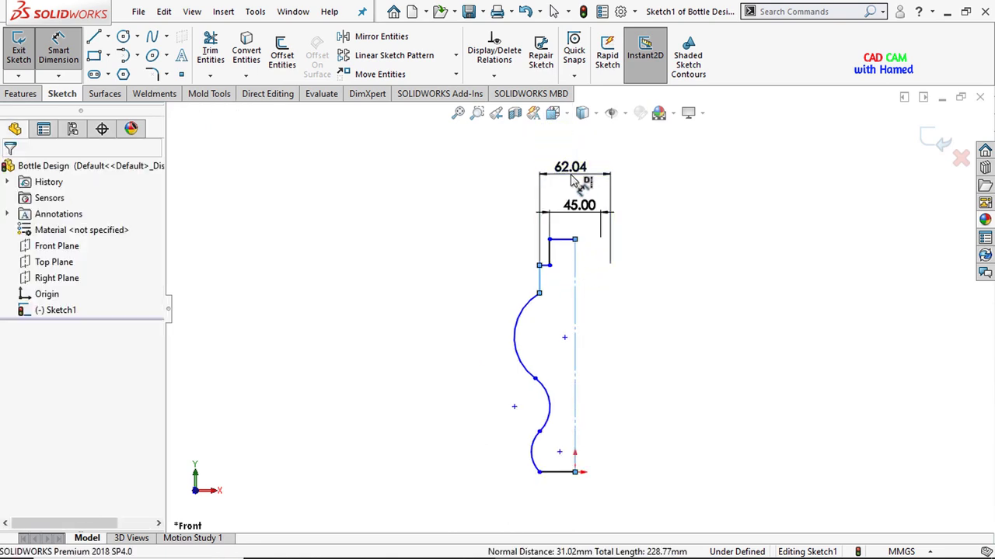
text(50)
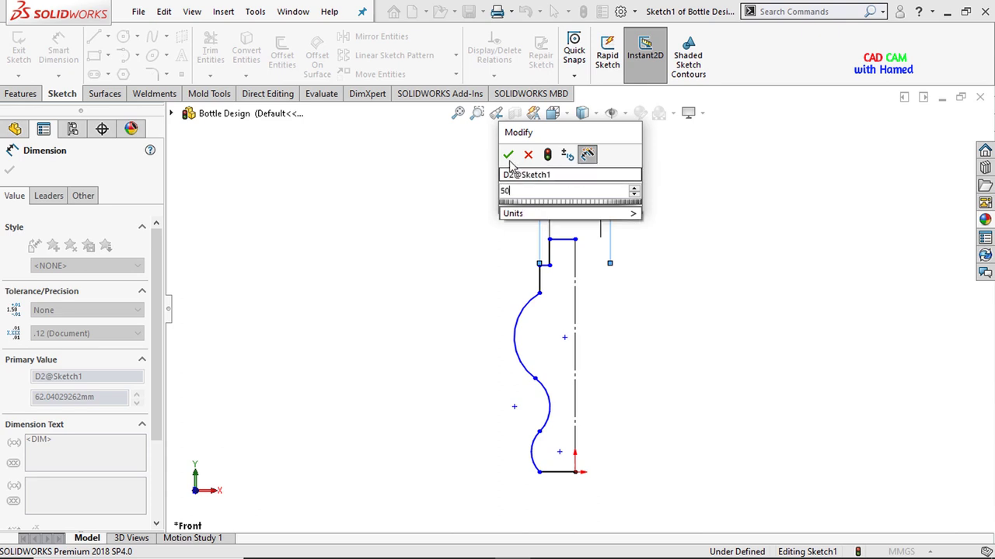
click(507, 155)
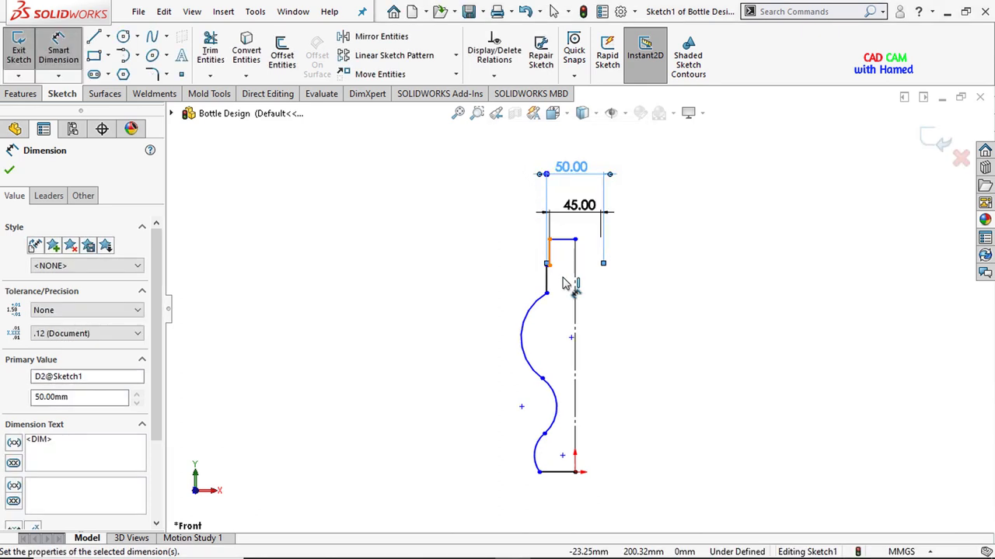
Step: Set the short vertical neck step to 5 mm
scroll(565, 292, down, 2)
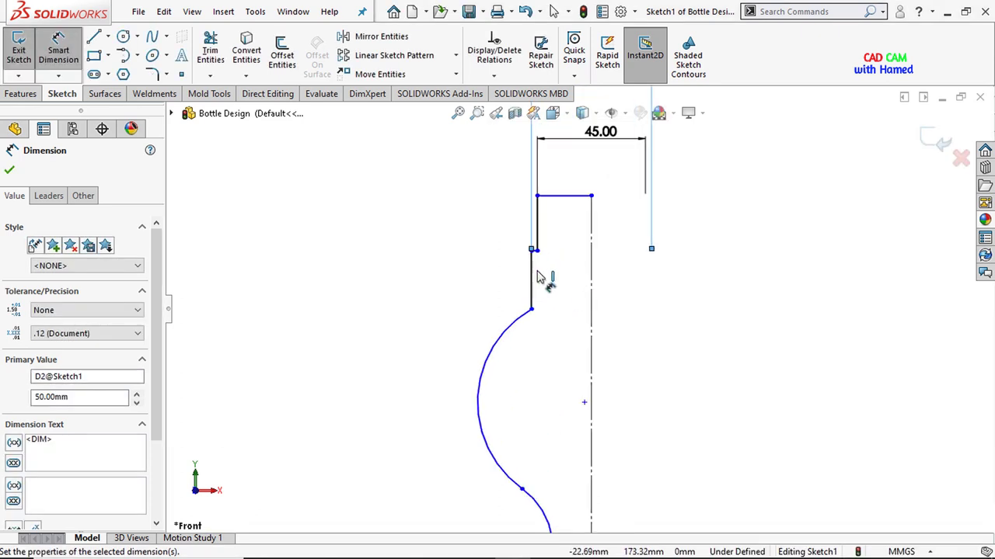
click(533, 278)
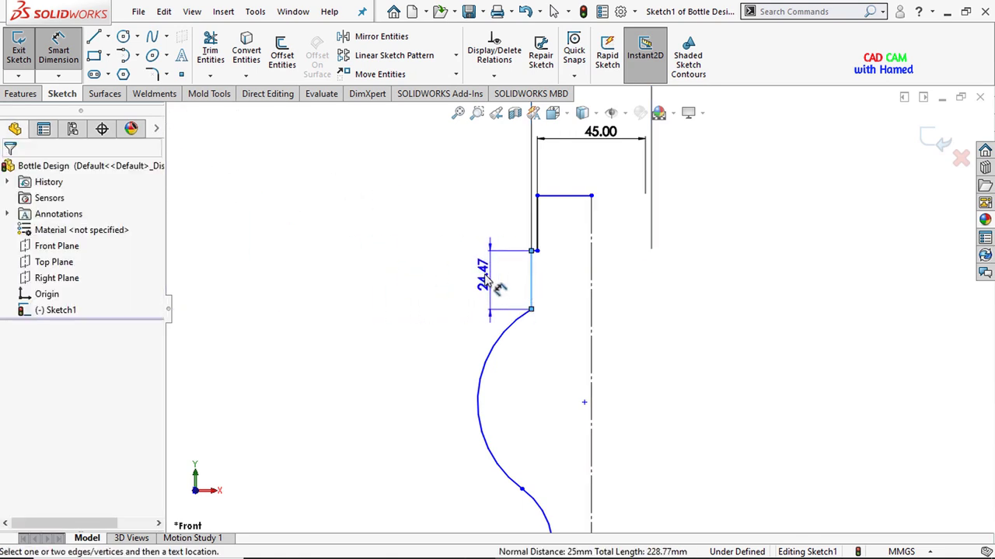
click(485, 281)
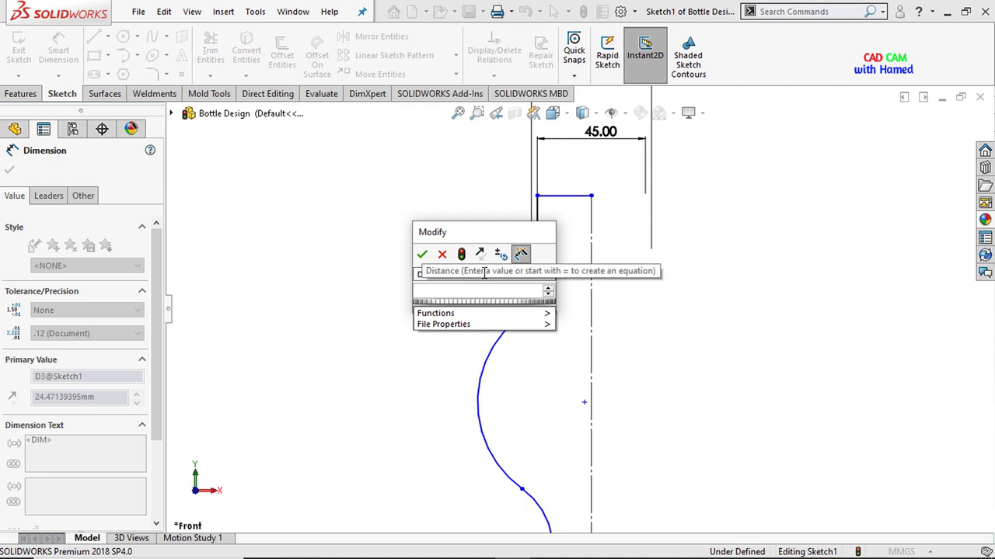
text(5)
click(421, 255)
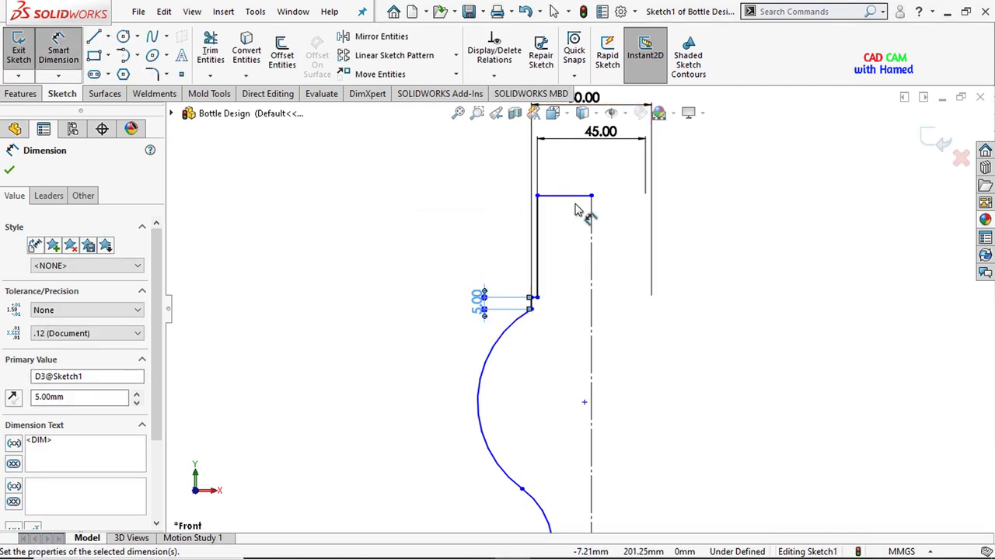
Step: Dimension the 30 mm neck height and drag the spline points to deepen the curves
click(560, 309)
scroll(517, 314, up, 5)
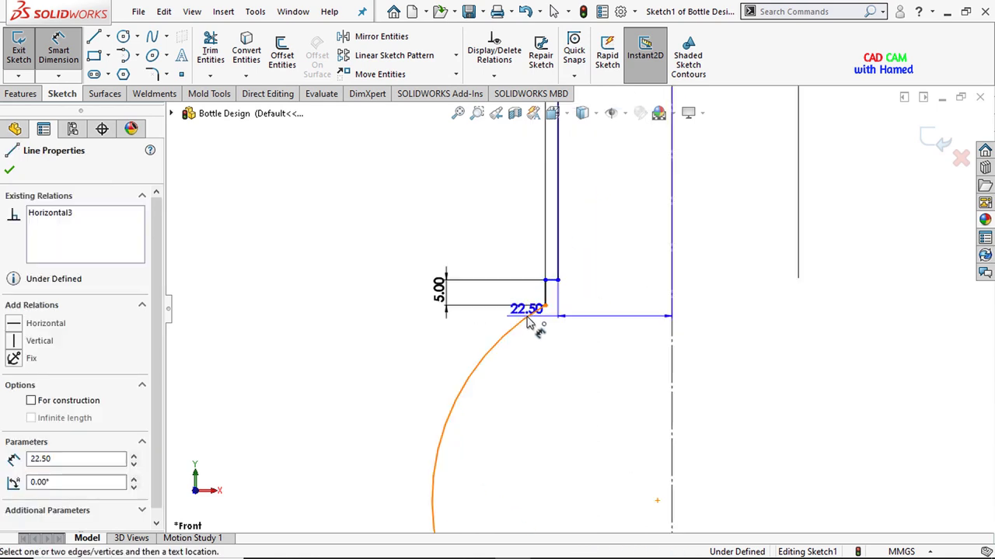
click(560, 300)
key(z)
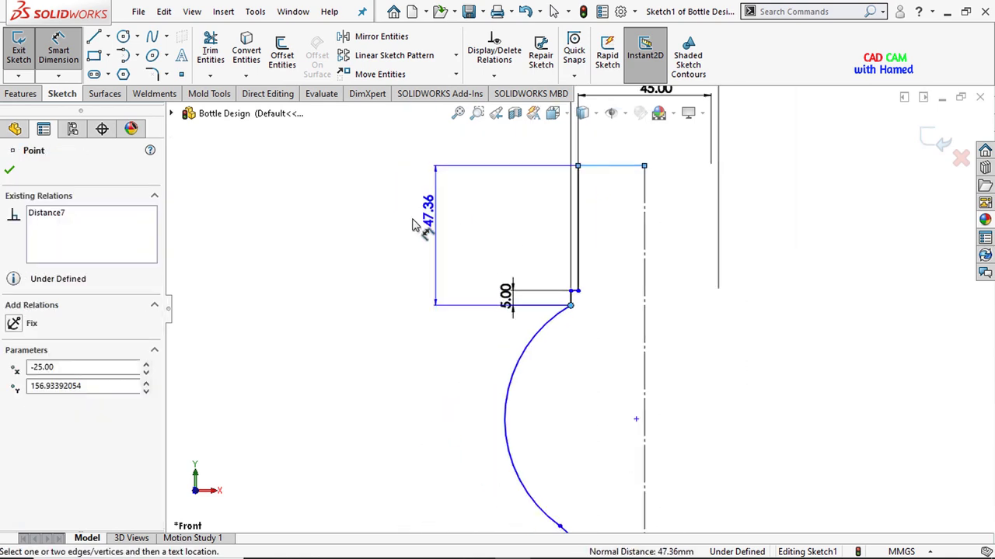
click(463, 241)
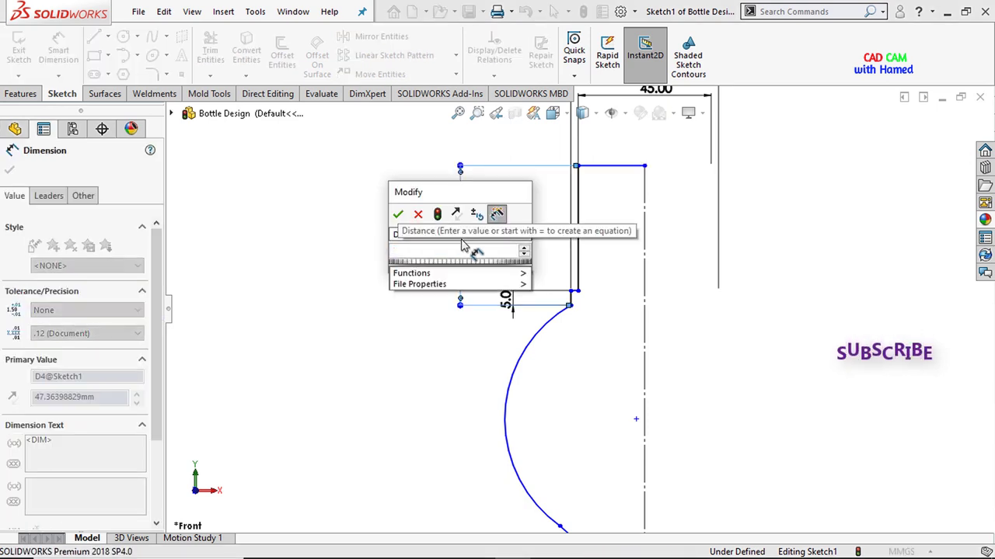
click(418, 214)
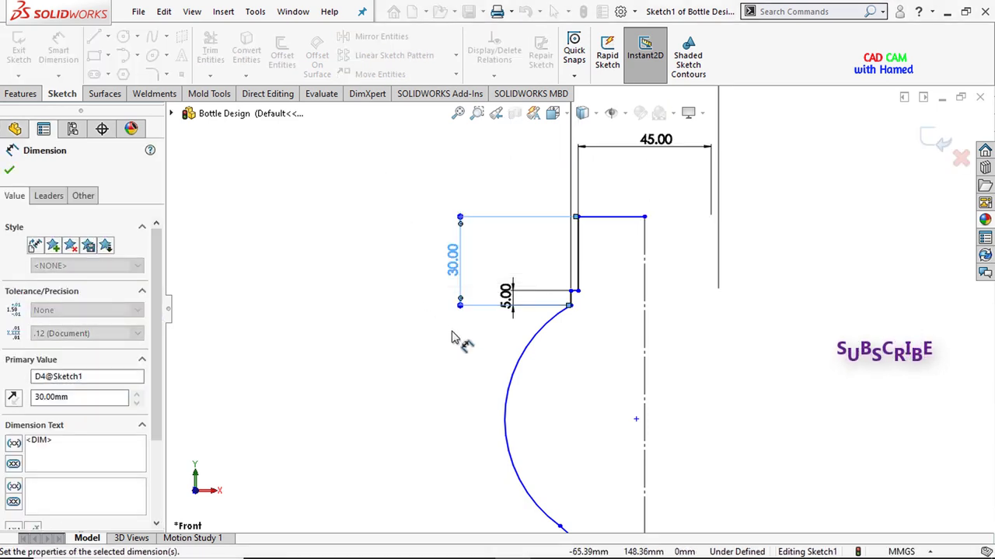
scroll(581, 362, up, 3)
scroll(582, 427, up, 3)
scroll(579, 441, down, 3)
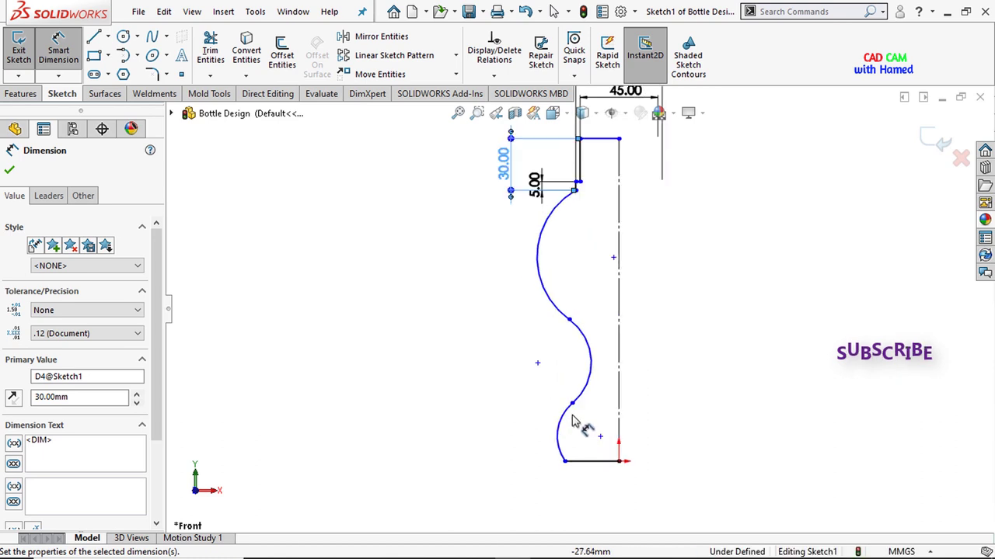
click(574, 345)
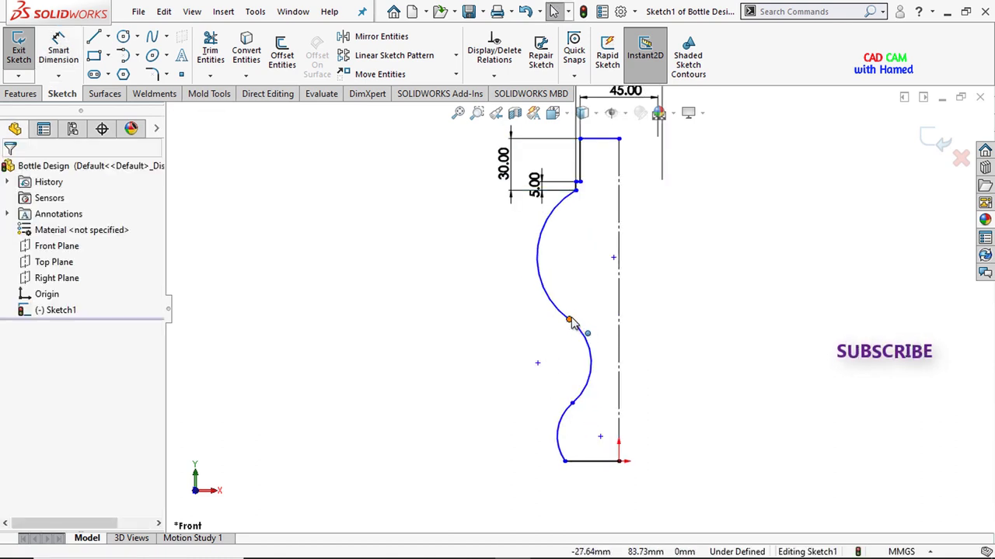
drag(570, 322, 572, 285)
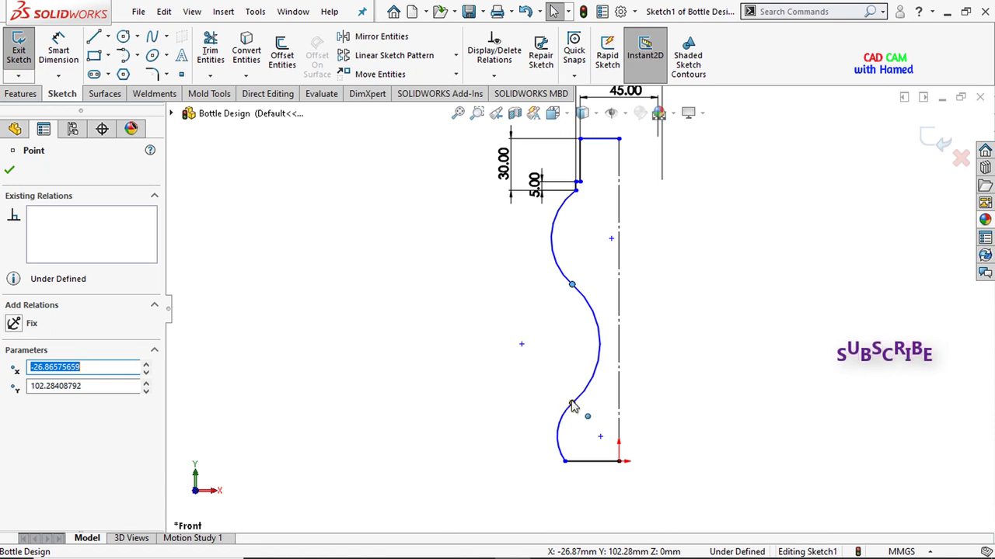
drag(572, 405, 571, 352)
Step: Draw a vertical centerline linking the middle and lower spline points
click(466, 342)
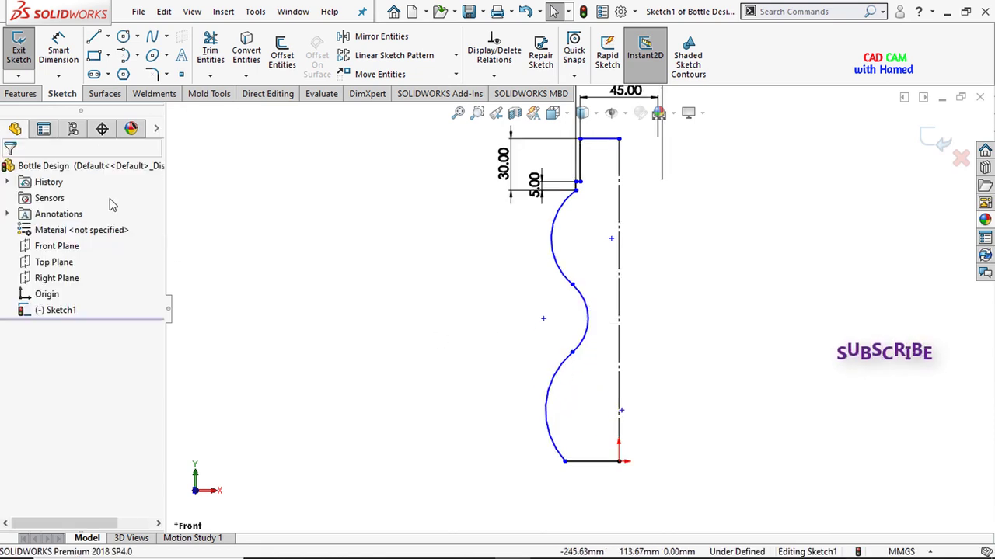
click(106, 37)
click(129, 73)
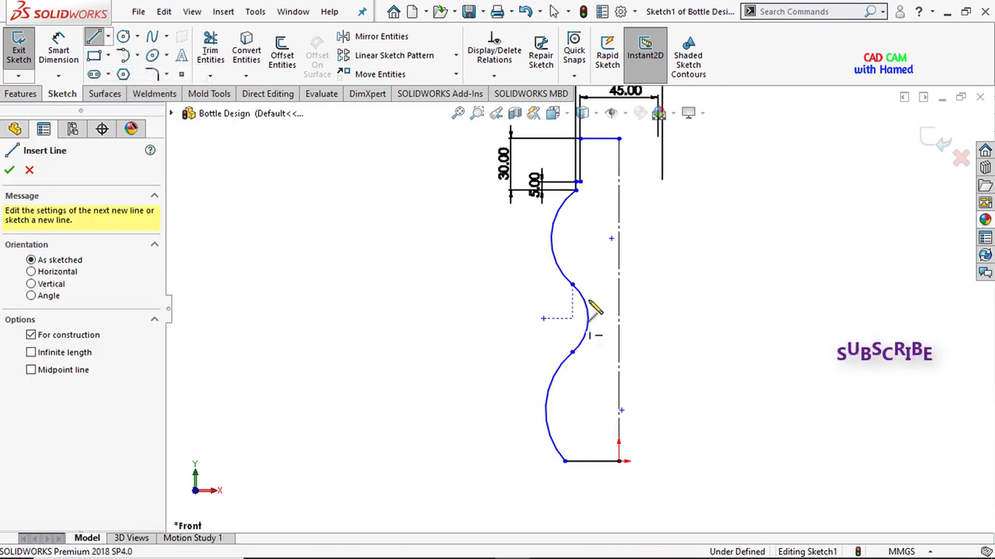
click(572, 285)
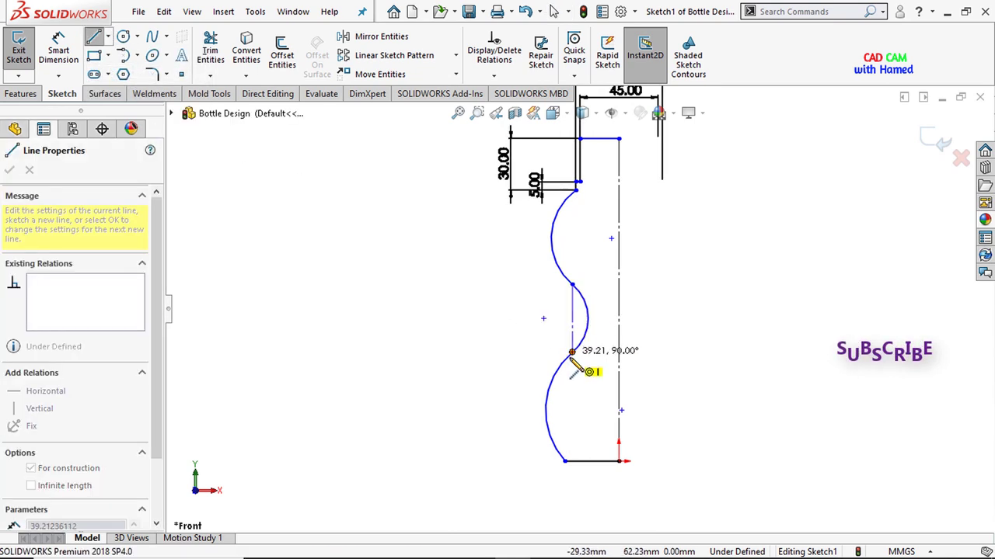
click(570, 352)
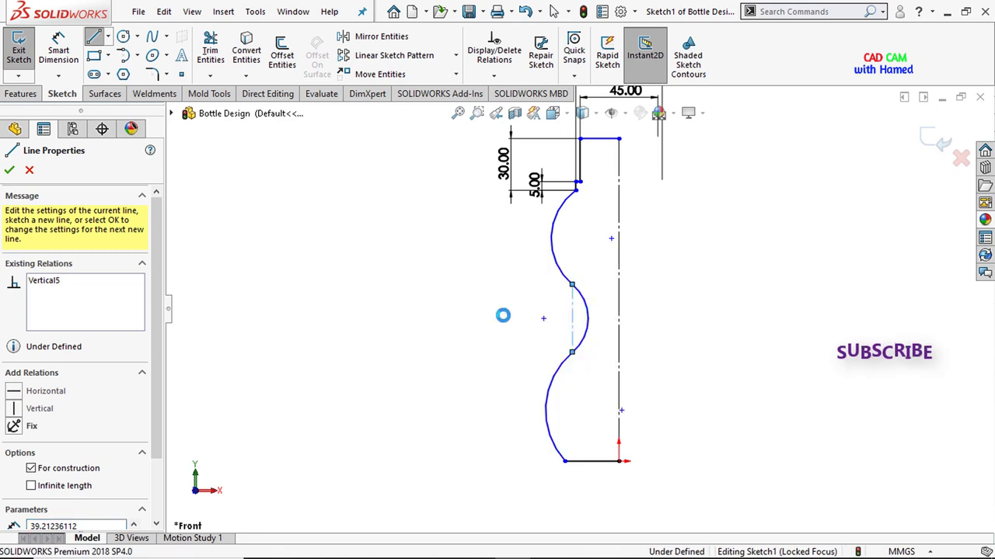
key(Escape)
click(571, 341)
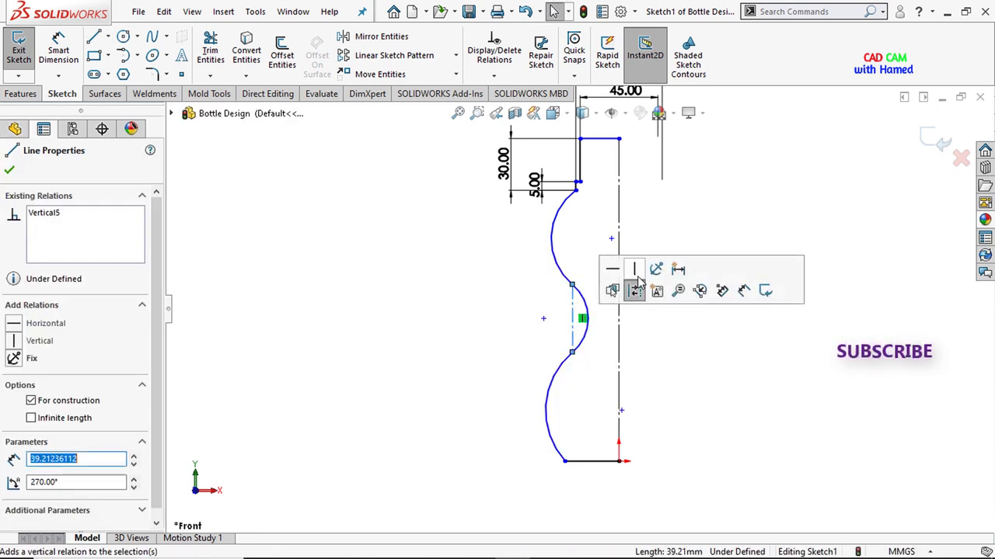
click(715, 406)
click(58, 50)
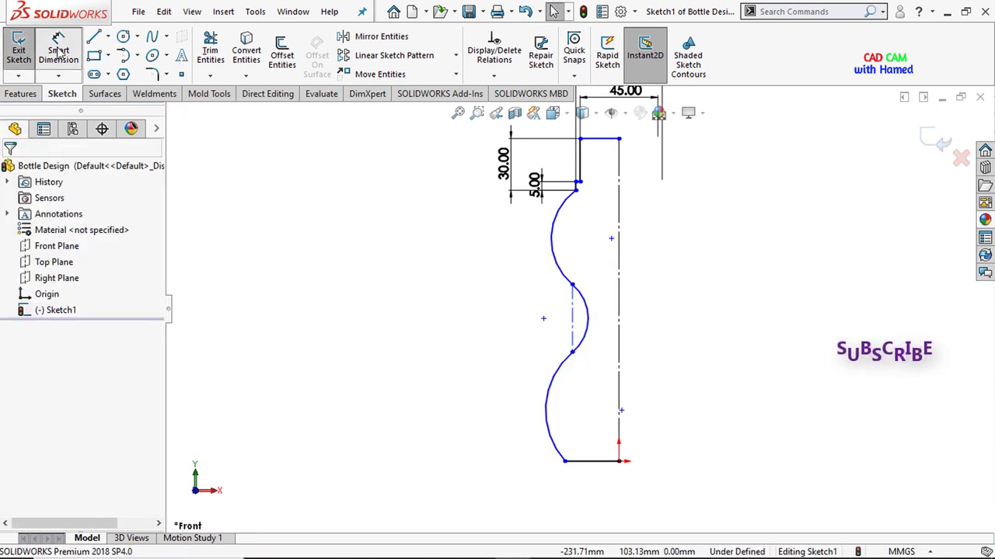
Step: Dimension the base width across the centerline as 85 mm
click(565, 462)
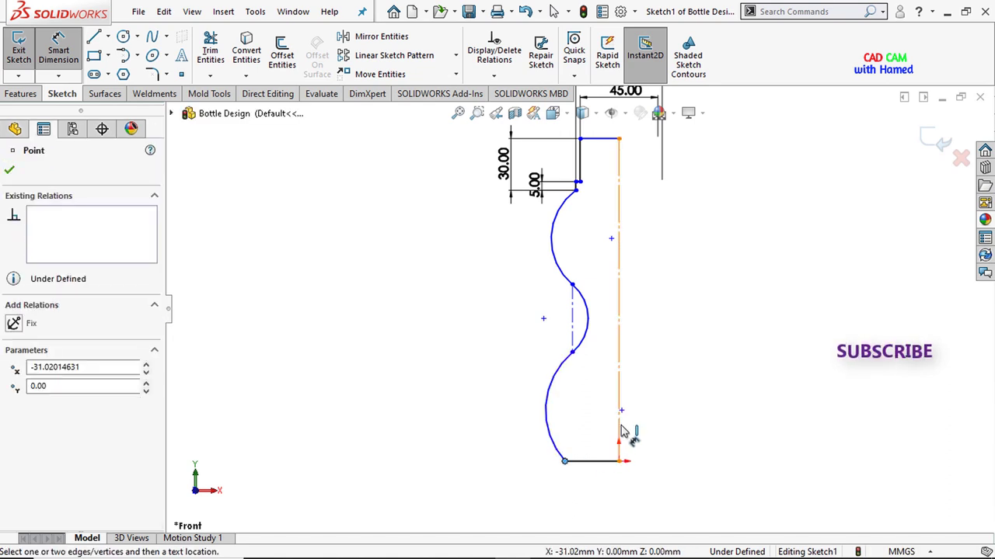
click(619, 433)
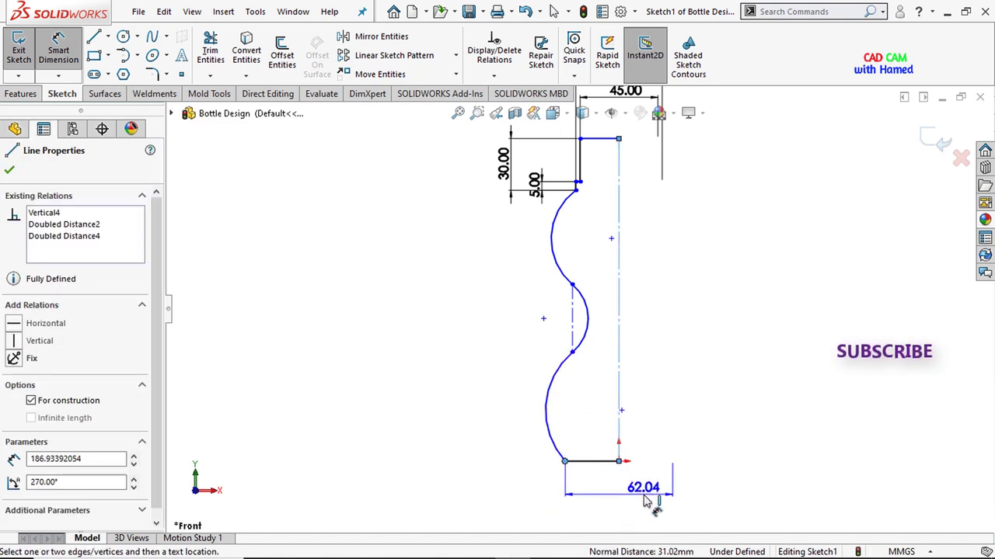
click(644, 501)
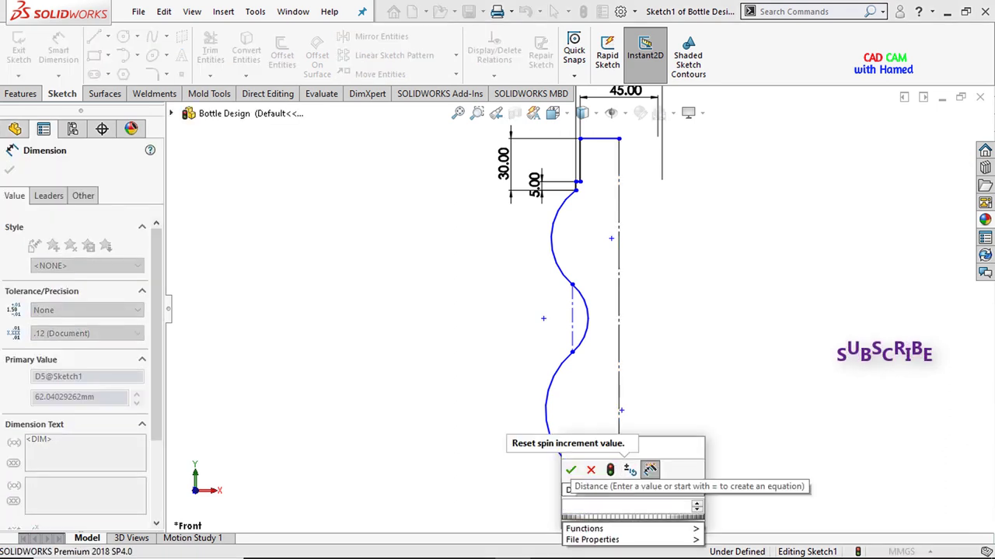
text(85)
click(572, 472)
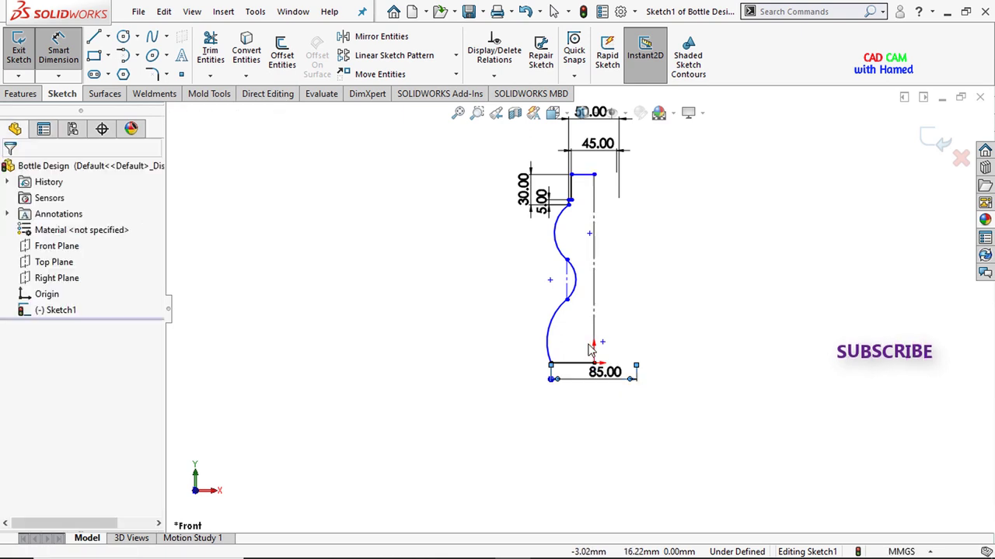
key(Escape)
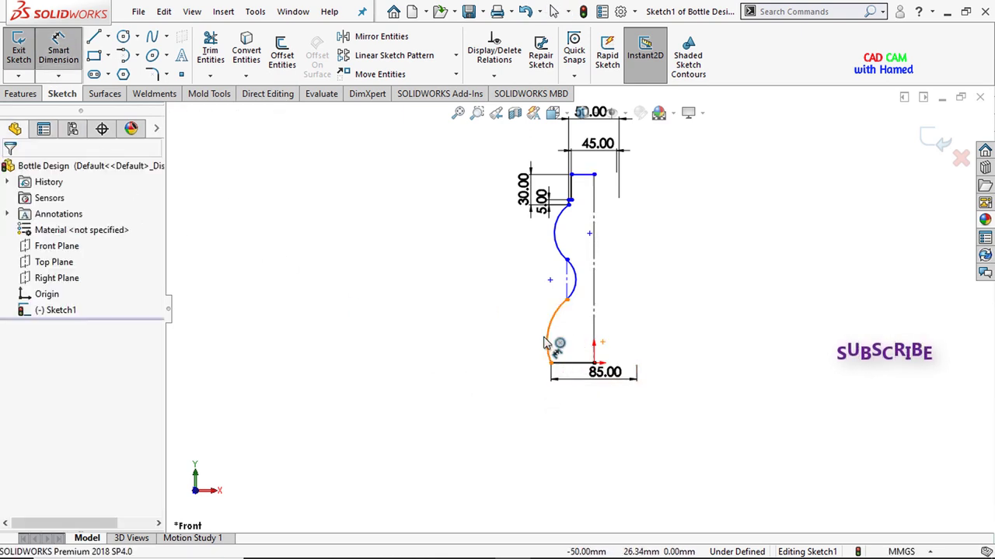
Step: Give the lower arc a 100 mm radius
click(550, 328)
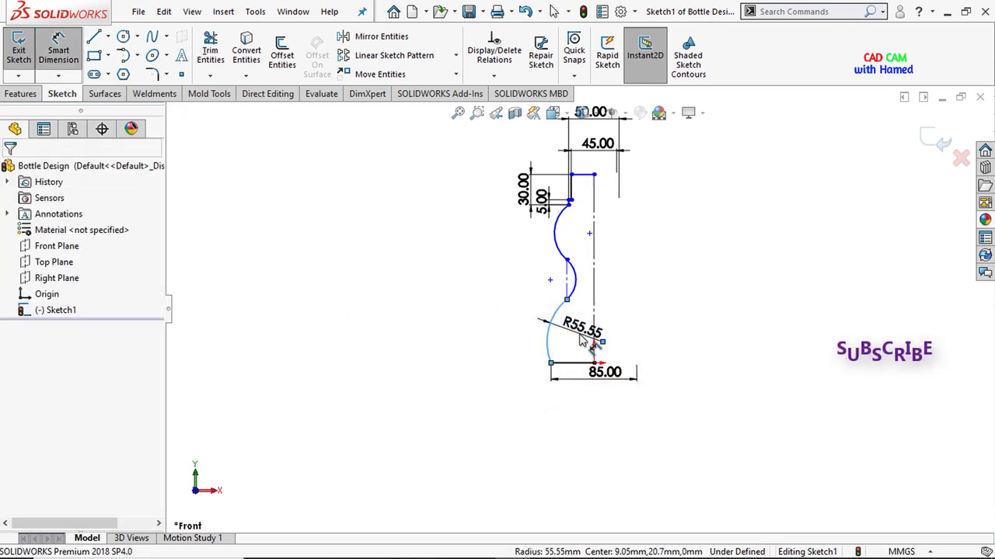
click(579, 340)
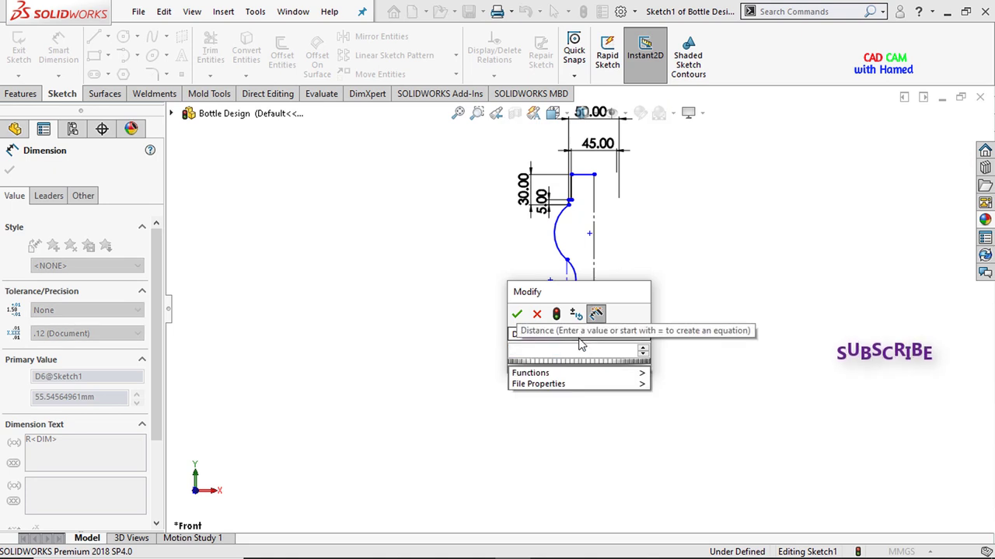
text(100)
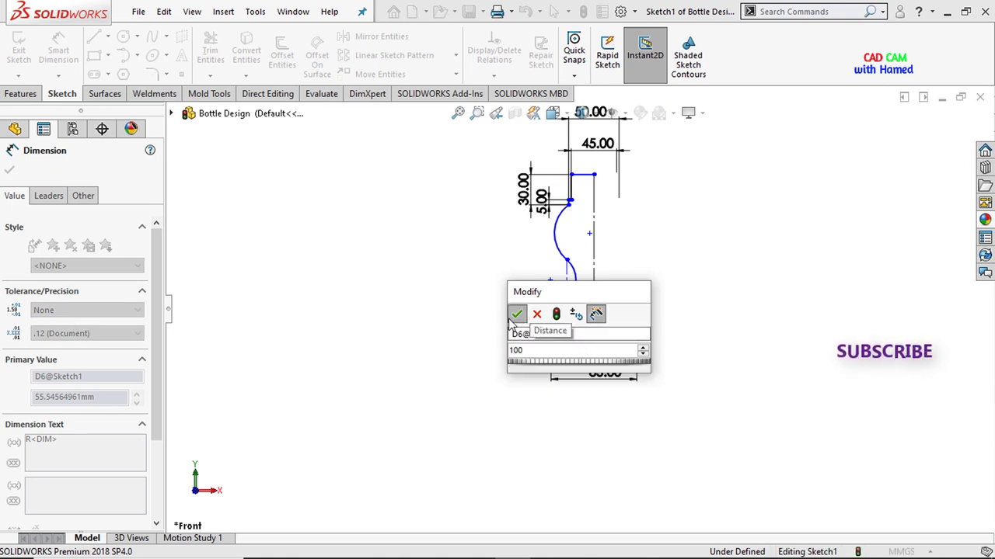
click(519, 314)
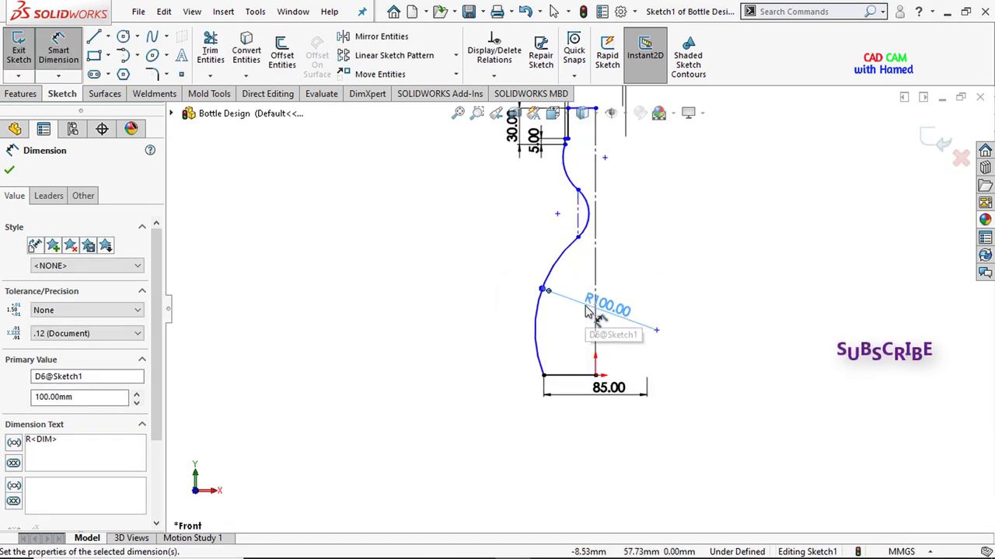
key(Escape)
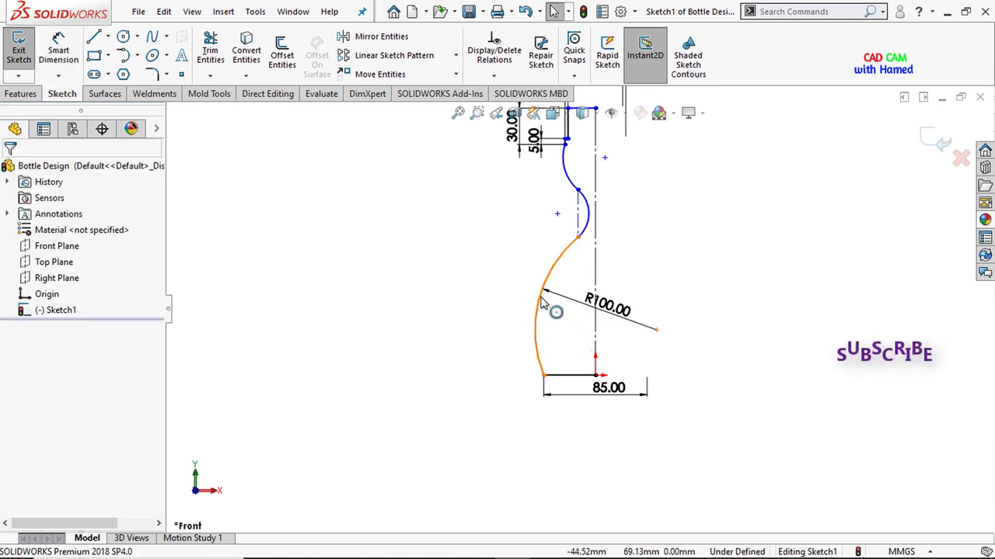
click(544, 303)
key(Escape)
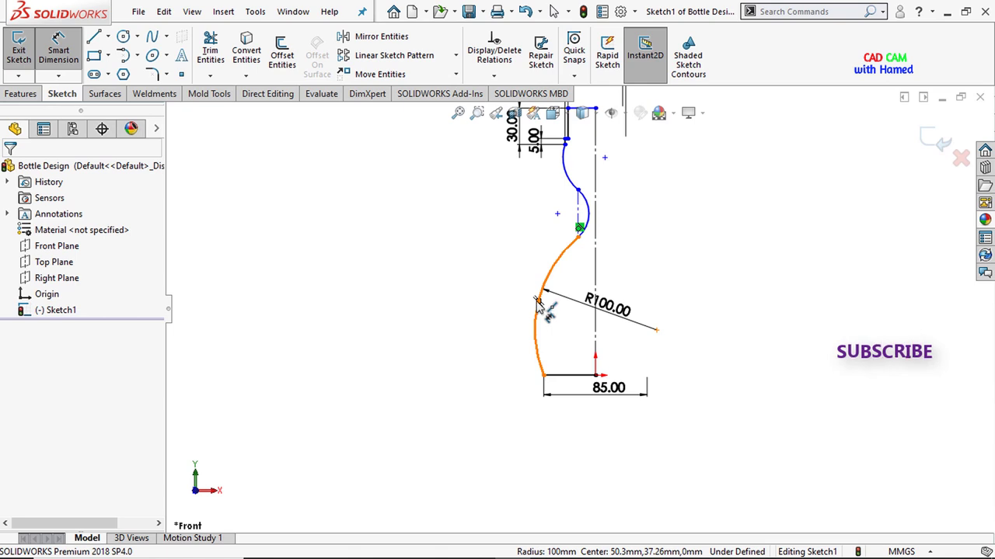
Step: Dimension the lower arc's width across the centerline as 105 mm
click(544, 307)
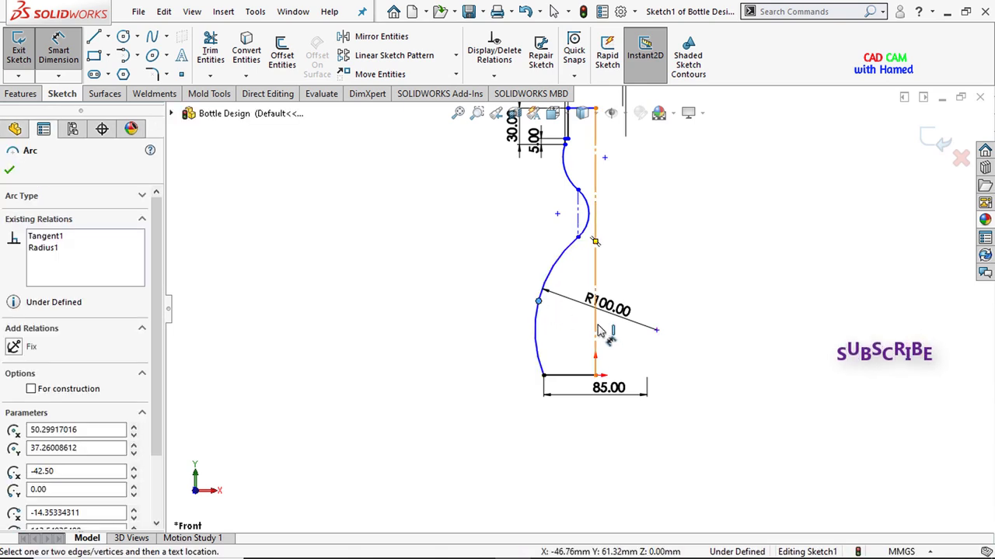
click(597, 330)
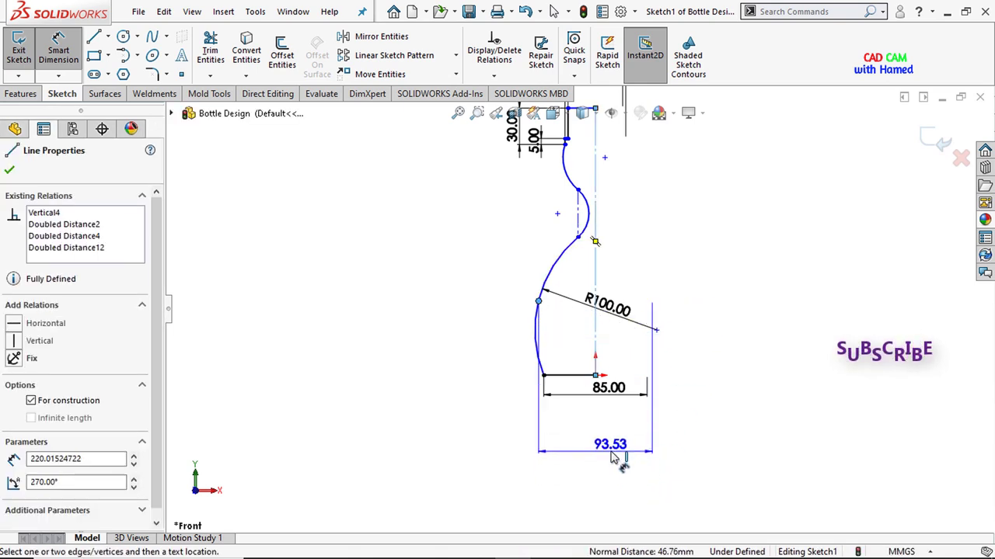
click(611, 458)
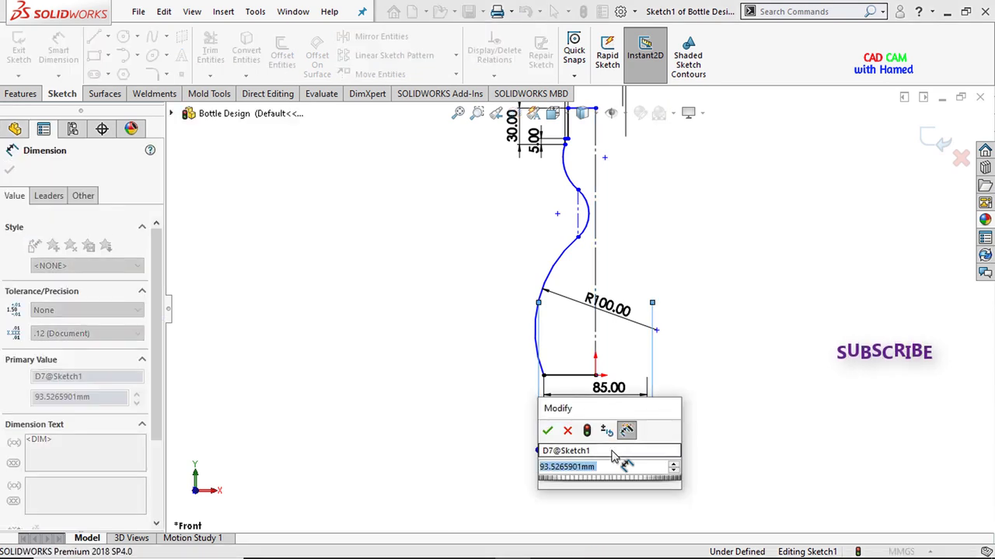
text(1)
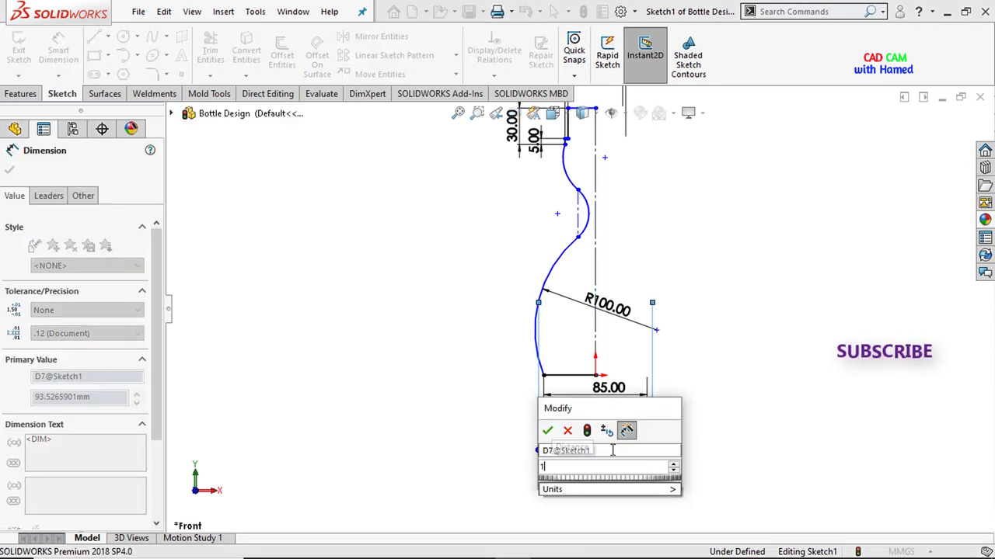
text(05)
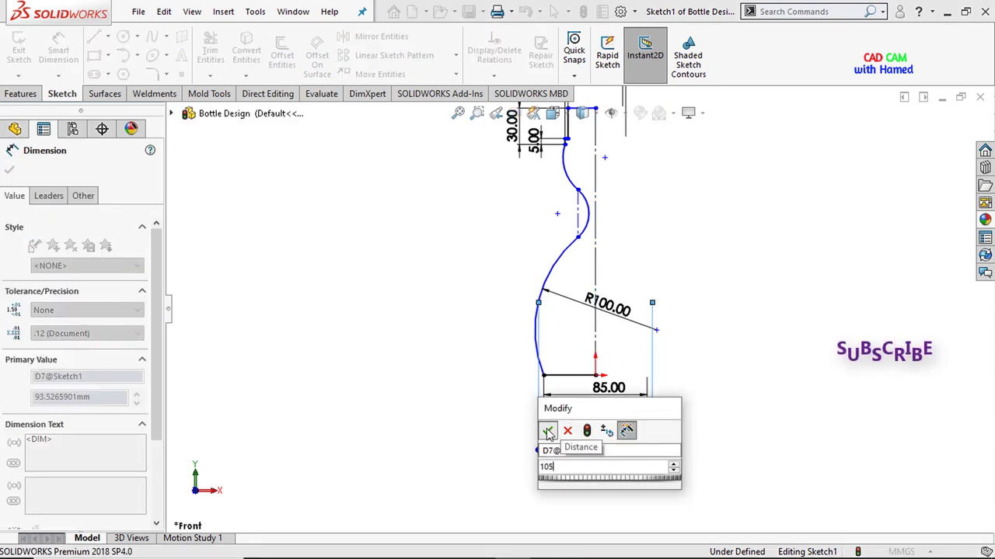
click(547, 430)
scroll(572, 330, up, 1)
Step: Drag the point between the arcs lower to reshape the profile
scroll(571, 330, up, 2)
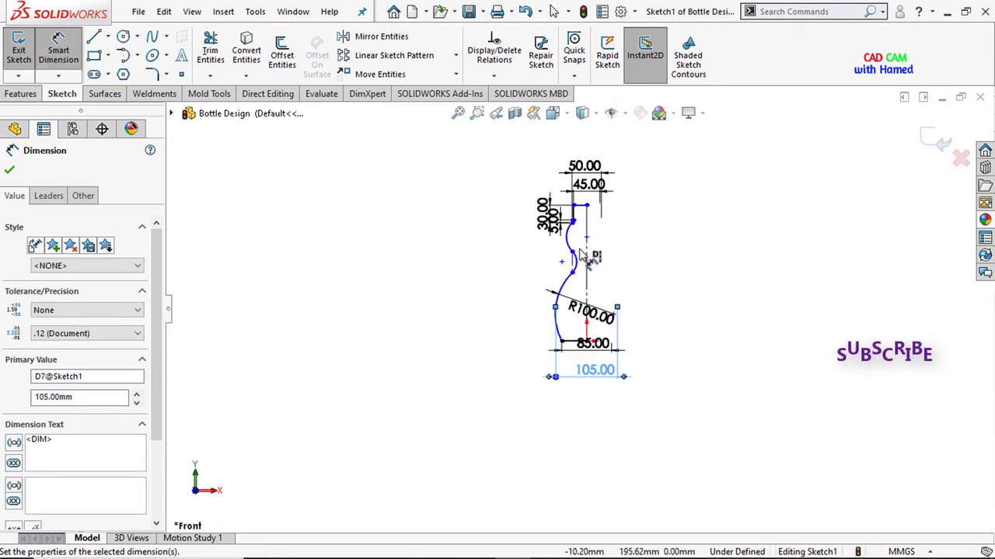
scroll(573, 328, down, 4)
scroll(572, 332, up, 1)
scroll(565, 339, down, 1)
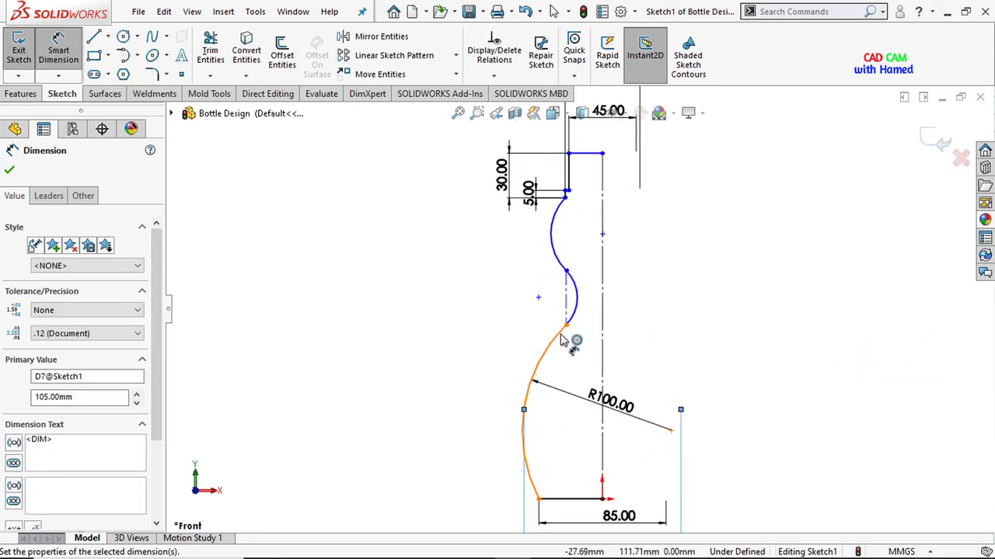
key(Escape)
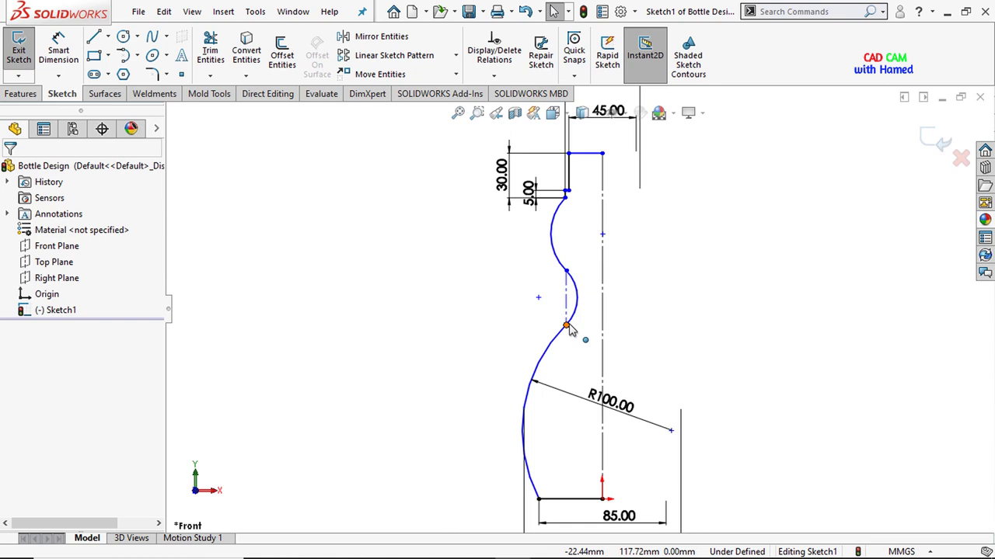
drag(567, 325, 557, 382)
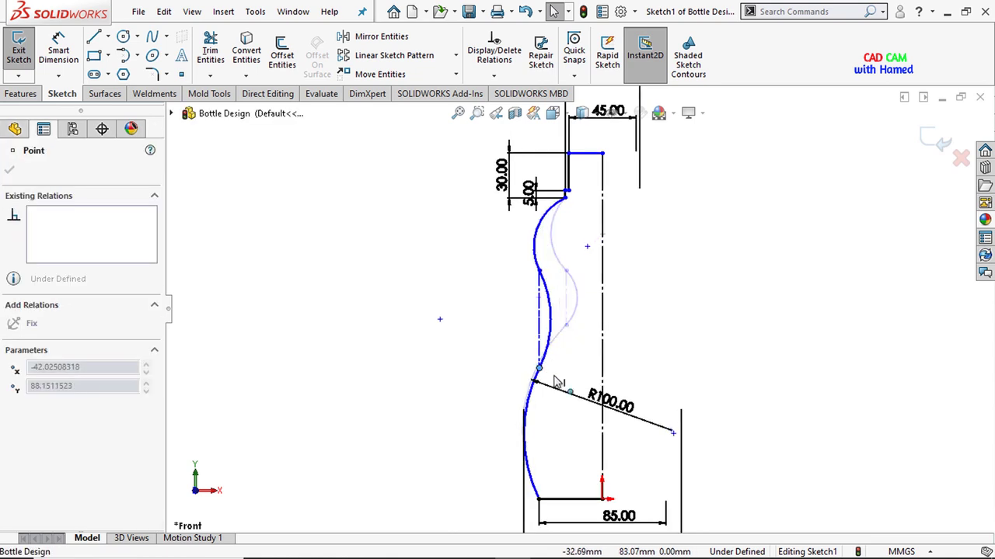
key(f)
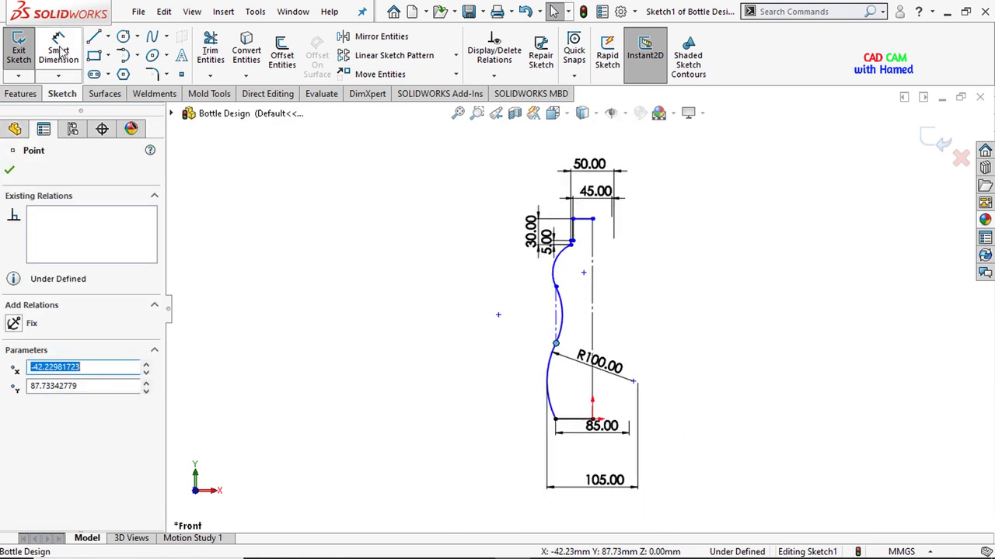
Step: Change the upper arc's radius from 36.06 to 100 mm
click(58, 48)
scroll(570, 267, down, 3)
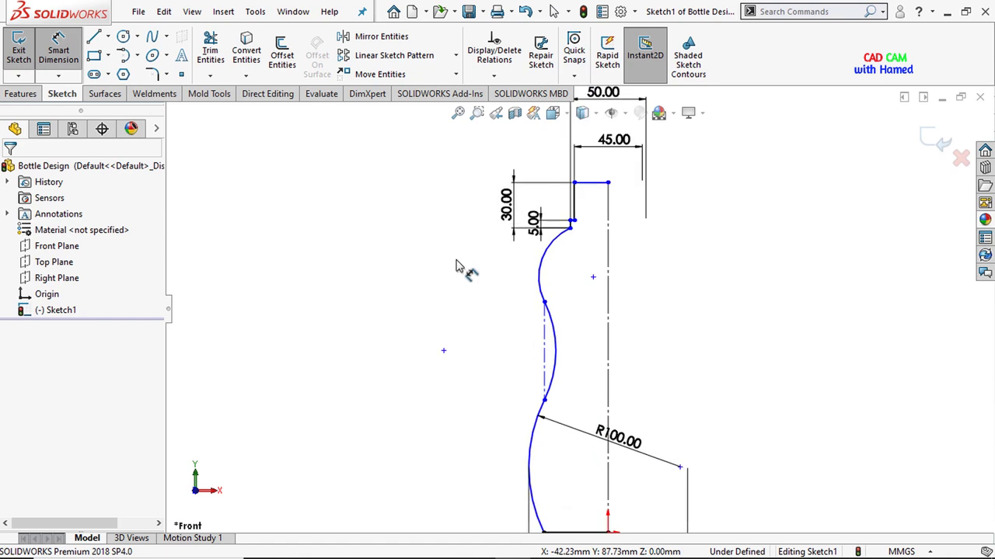
click(548, 261)
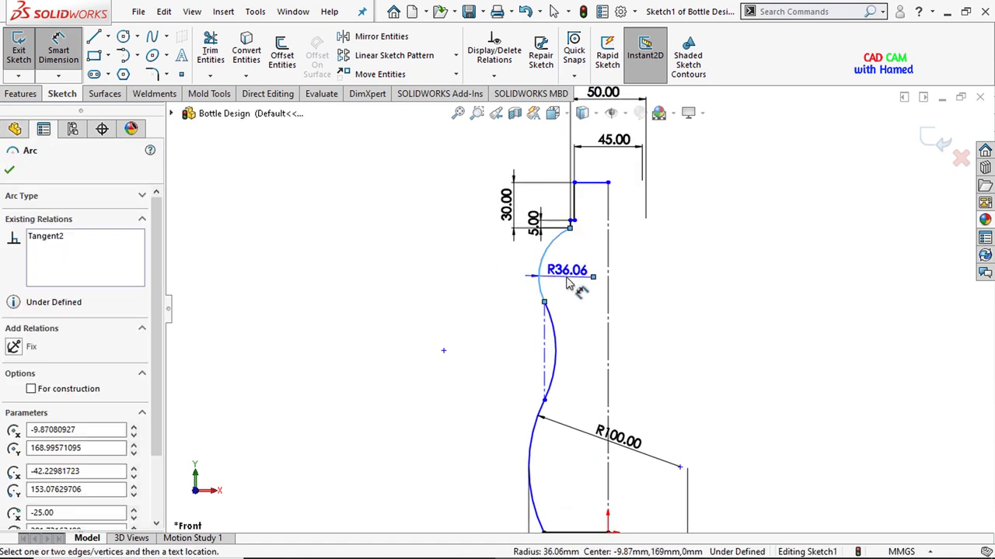
click(569, 284)
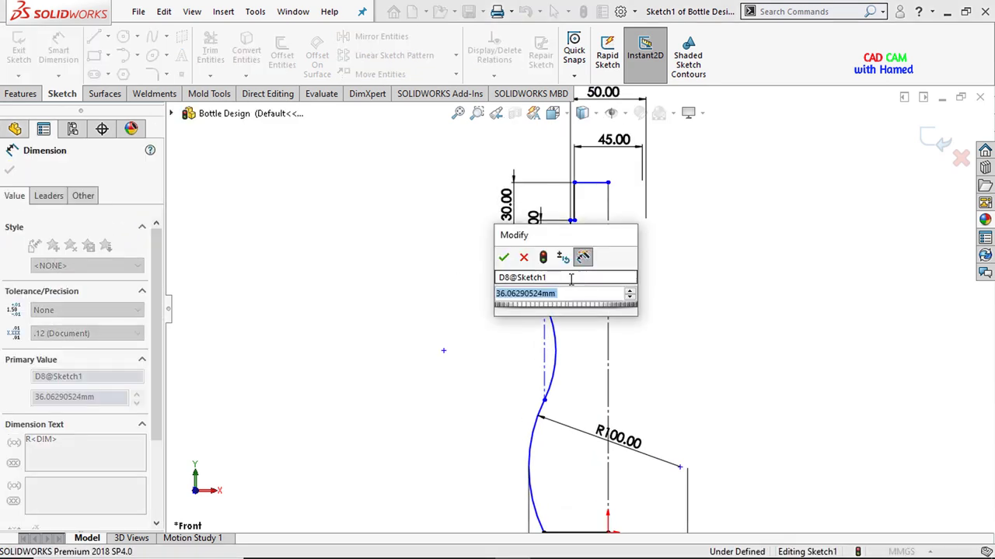
key(BackSpace)
text(100)
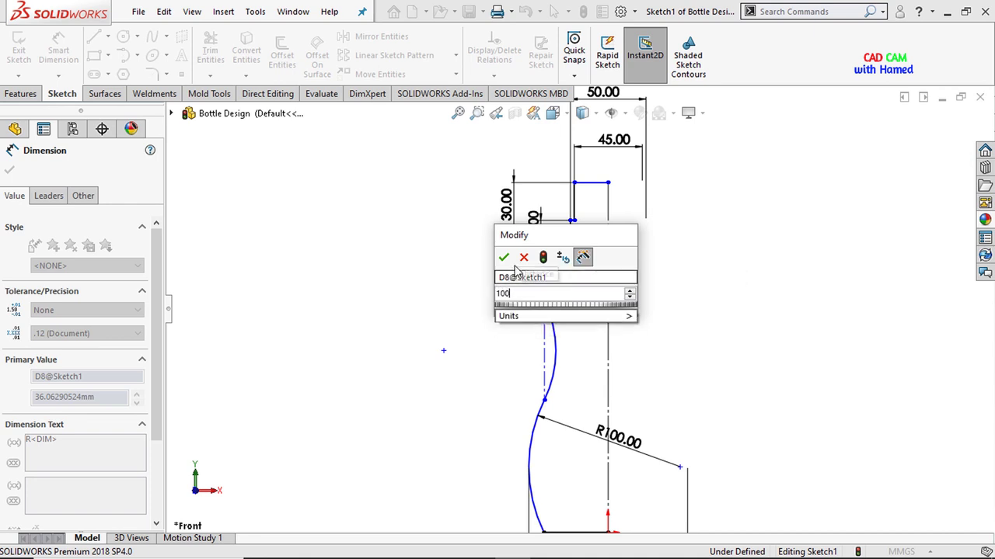
click(503, 257)
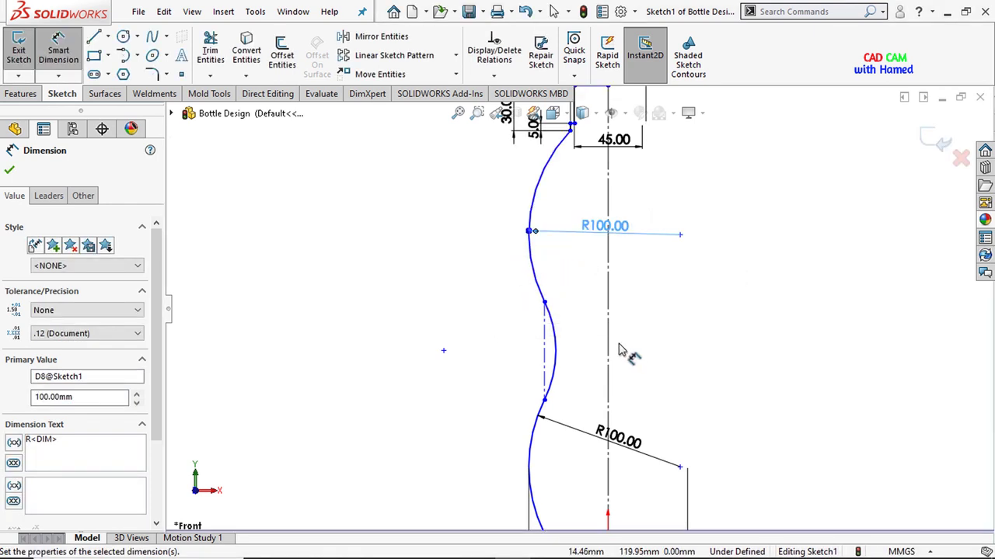
scroll(621, 350, up, 3)
key(Escape)
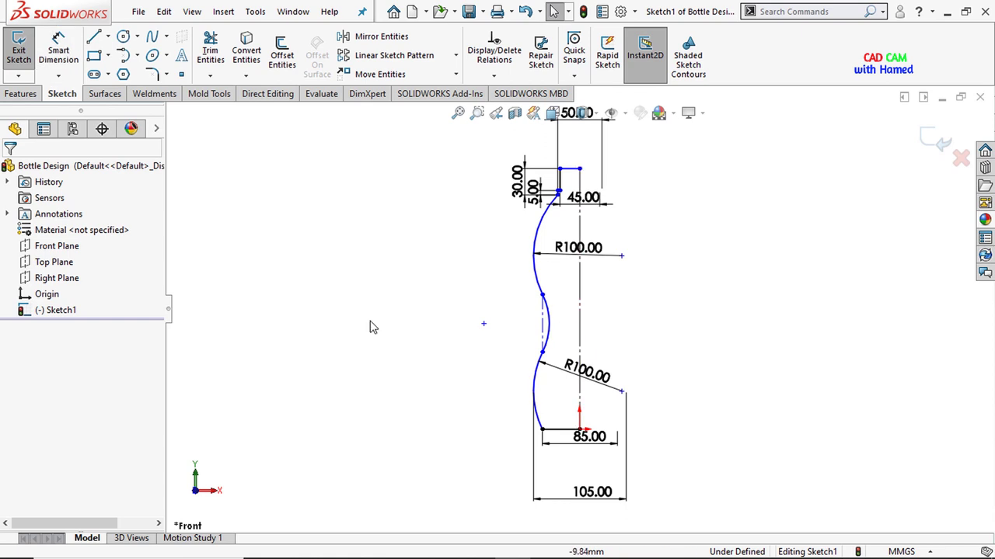
Step: Dimension the middle arc's width across the centerline as 90 mm
click(74, 56)
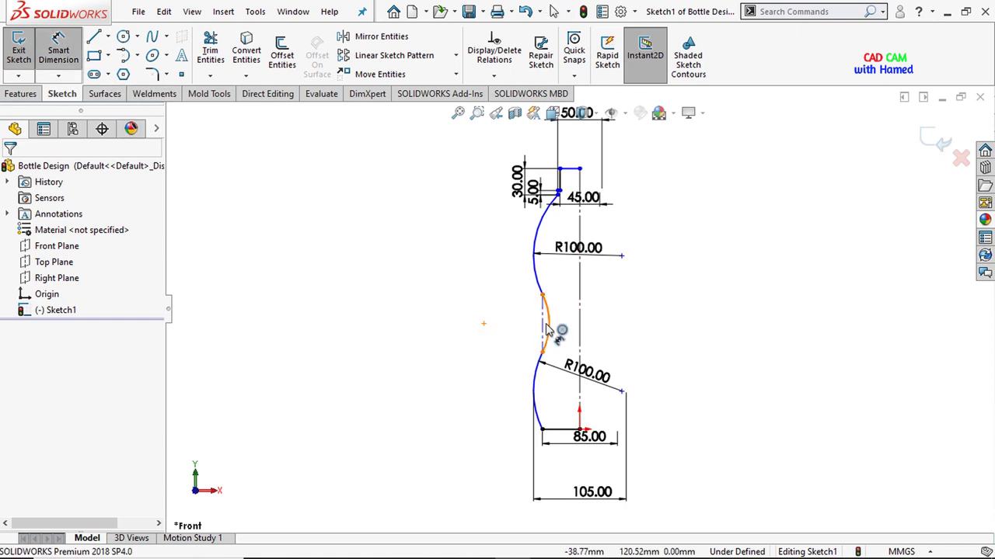
scroll(549, 324, down, 2)
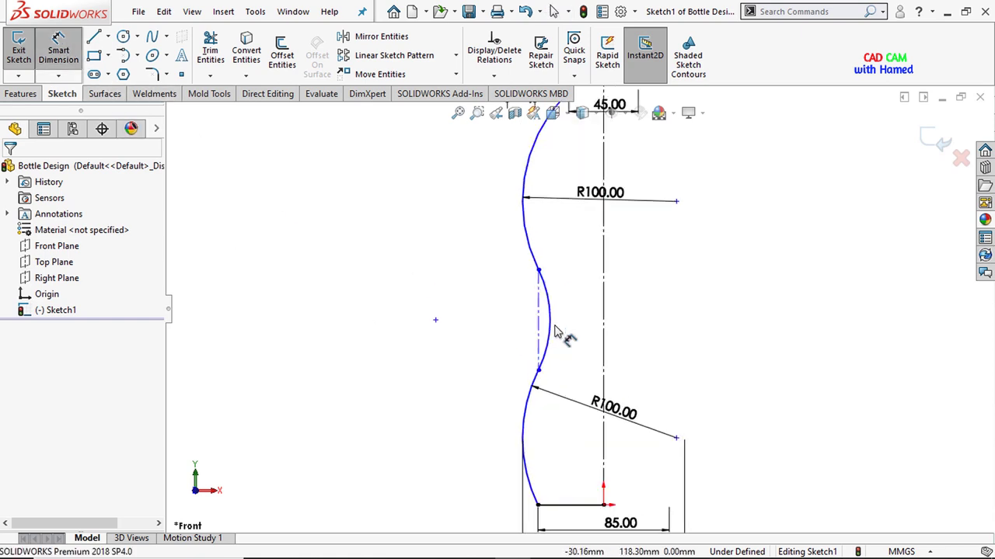
scroll(550, 321, down, 1)
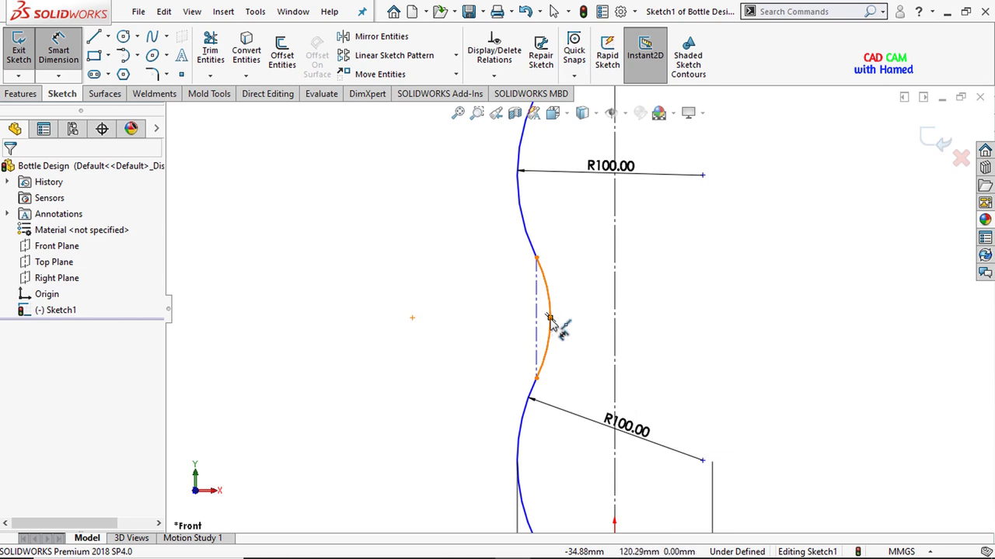
click(548, 319)
click(614, 326)
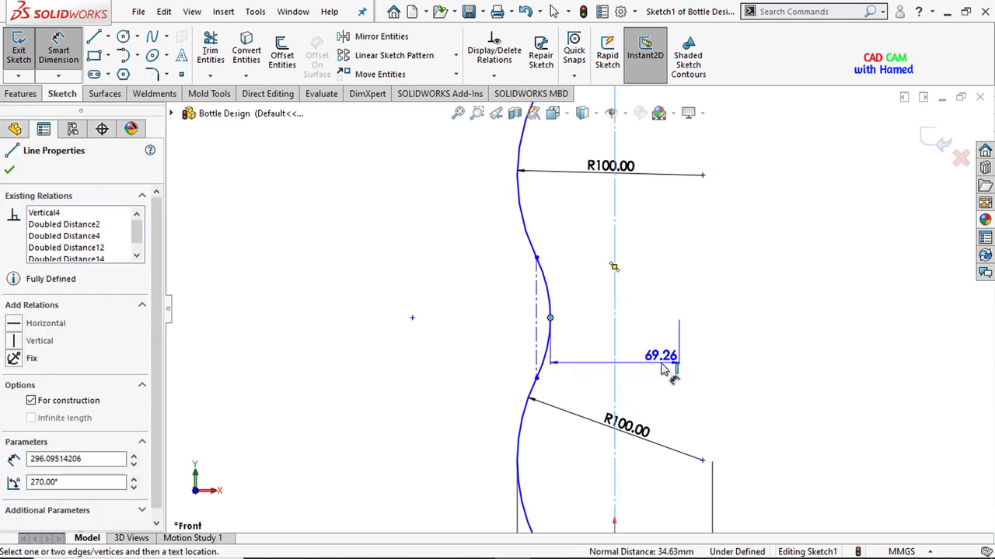
click(664, 370)
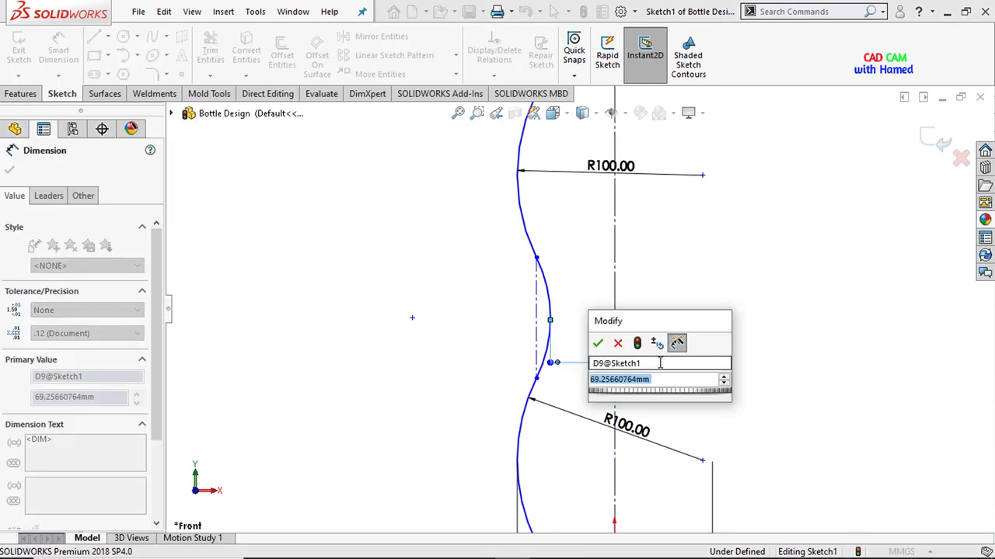
text(=)
text(90)
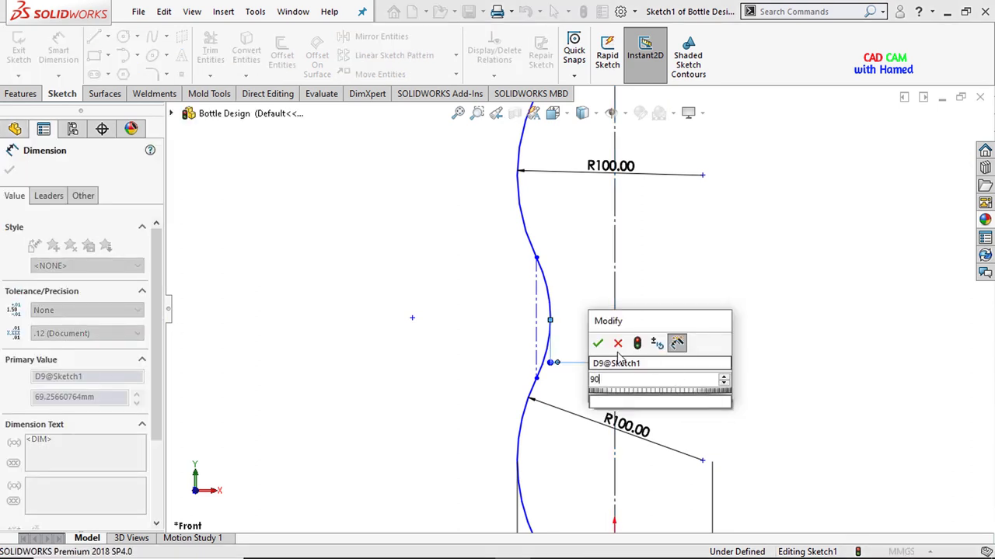
click(597, 344)
scroll(584, 366, up, 3)
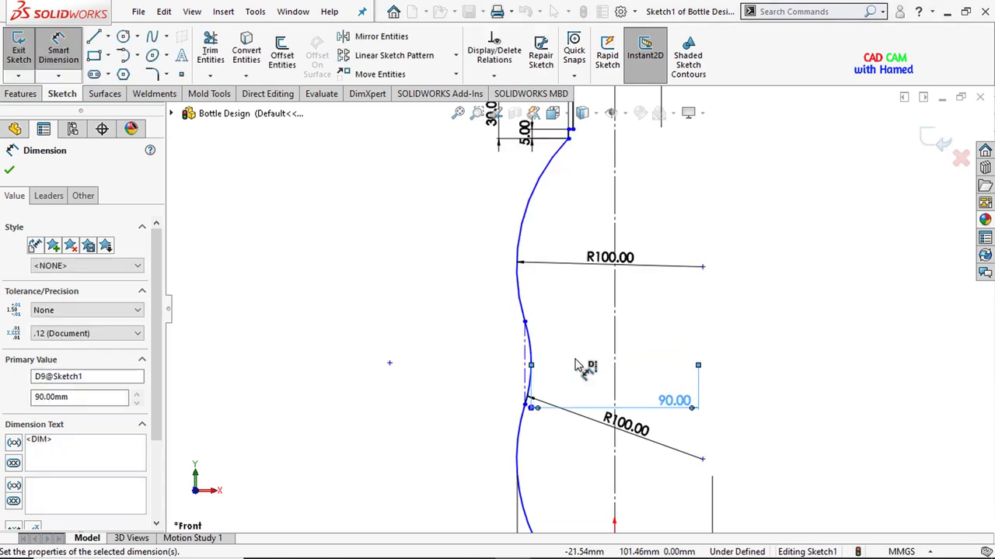
scroll(577, 376, up, 2)
key(ctrl+Up)
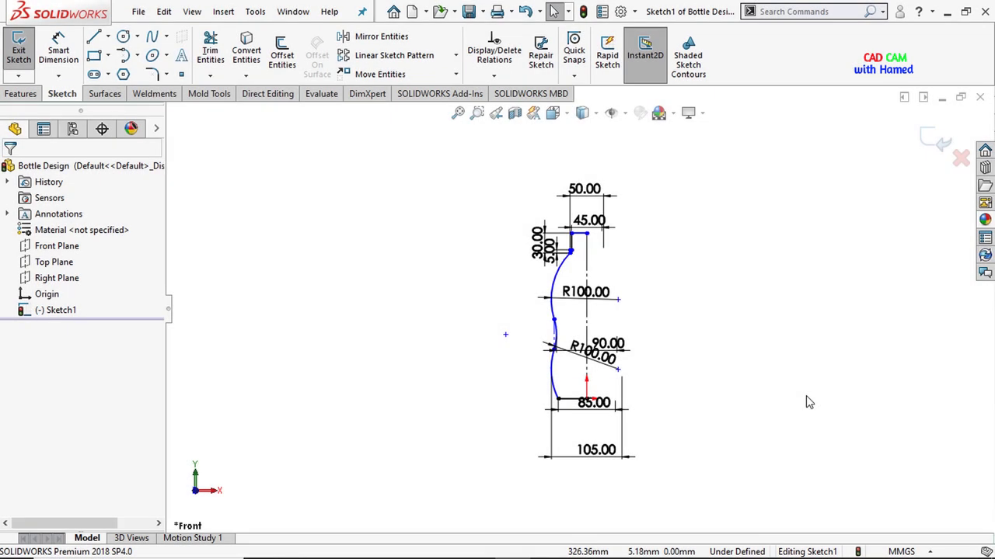
Step: Set the vertical centerline length to 300 mm
click(59, 51)
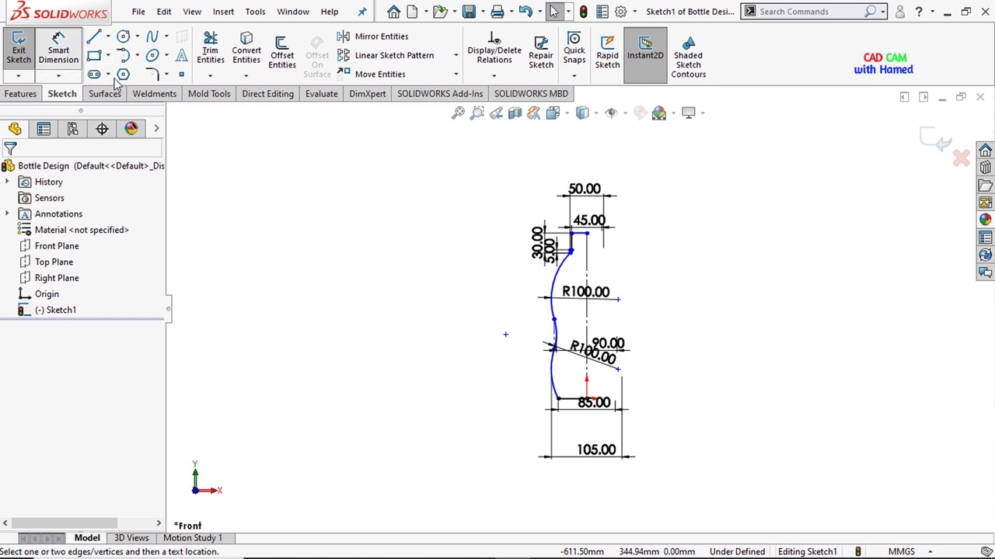
click(587, 326)
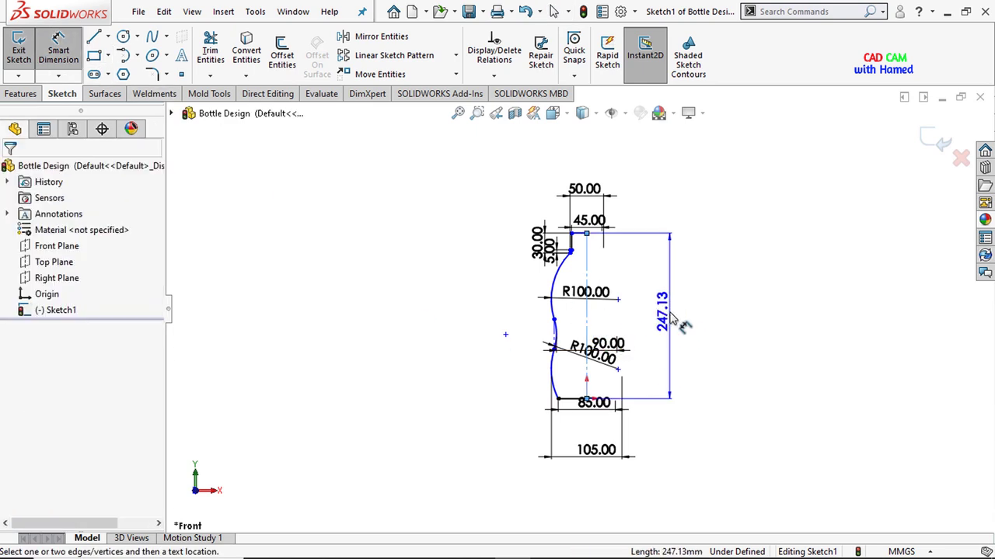
click(673, 319)
text(=)
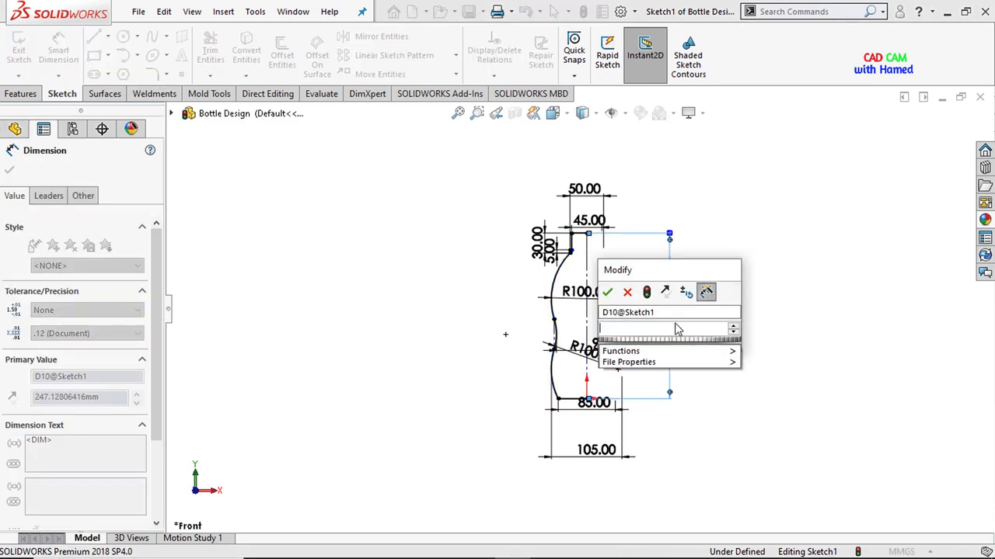
text(300)
click(608, 293)
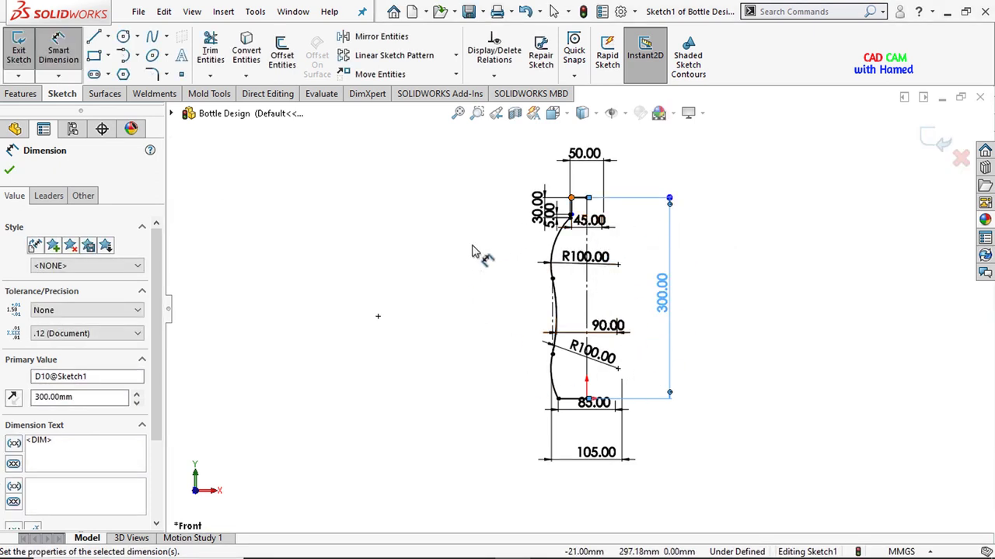
click(771, 400)
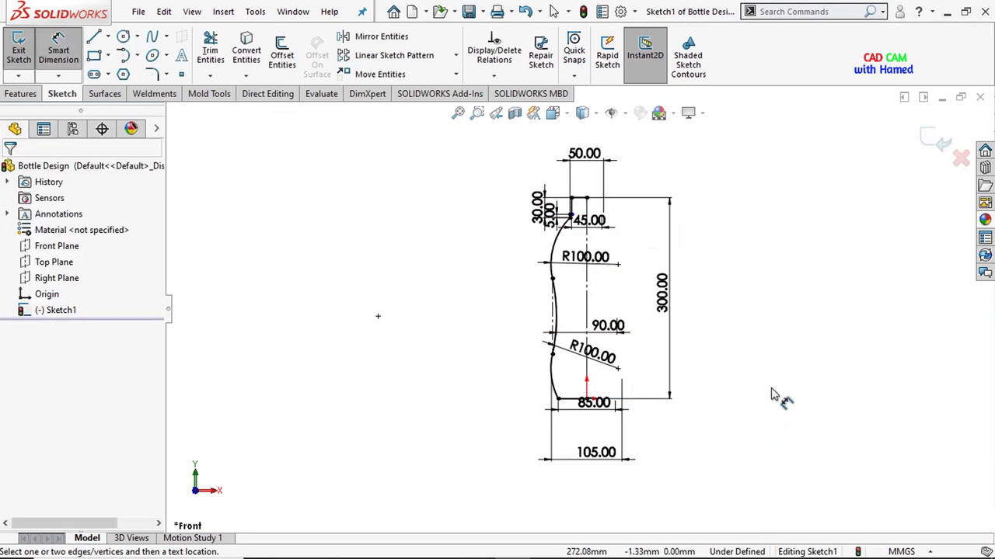
Step: Switch to the Features tab and select the vertical centerline
click(25, 96)
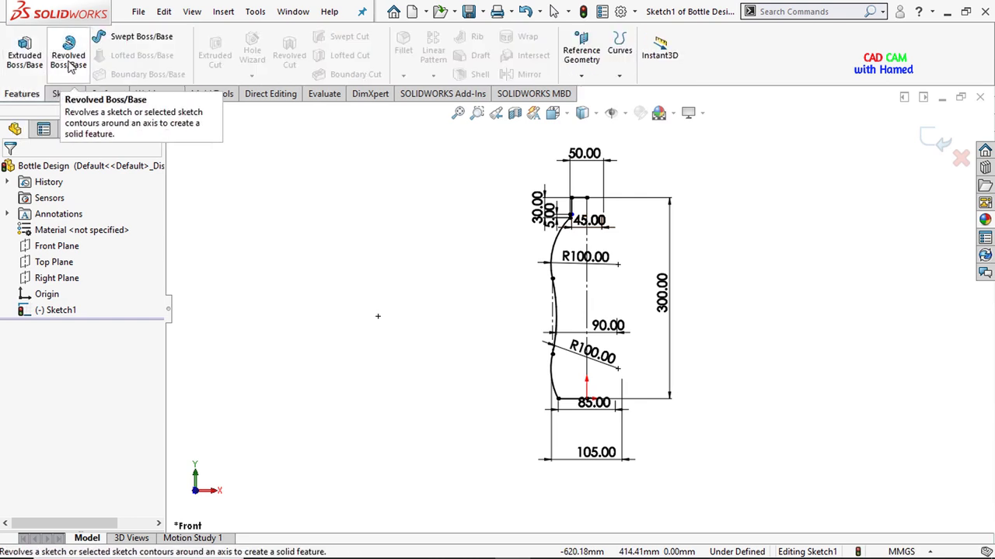
key(d)
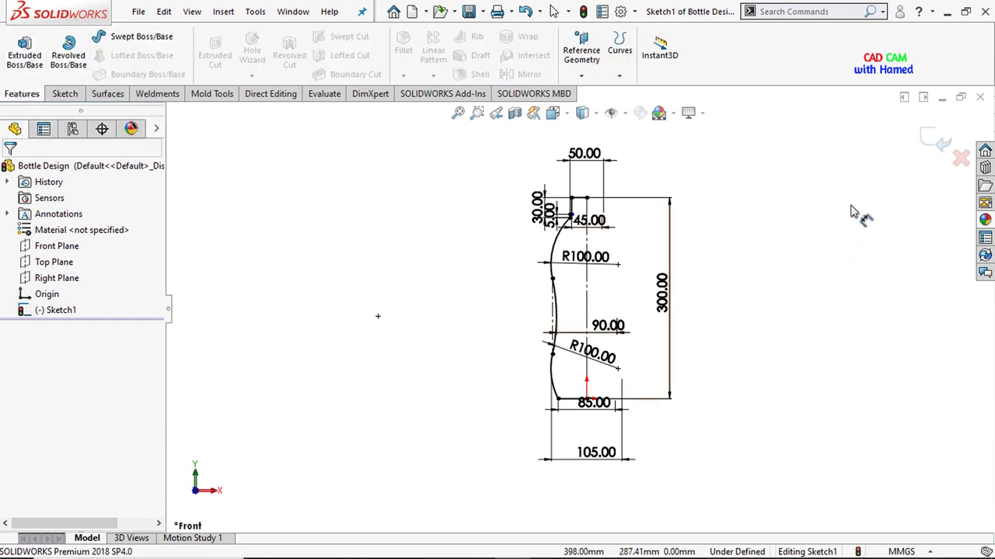
click(589, 285)
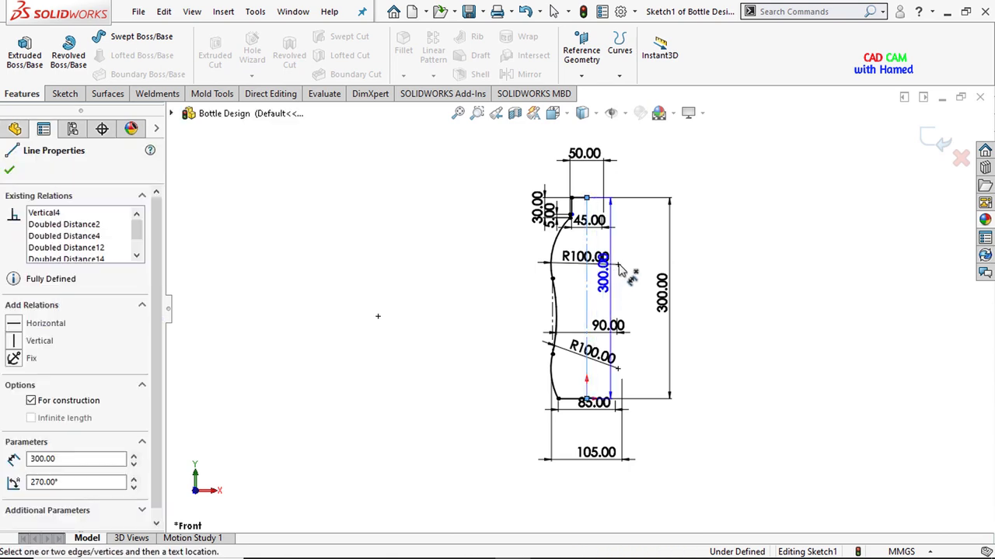
key(Escape)
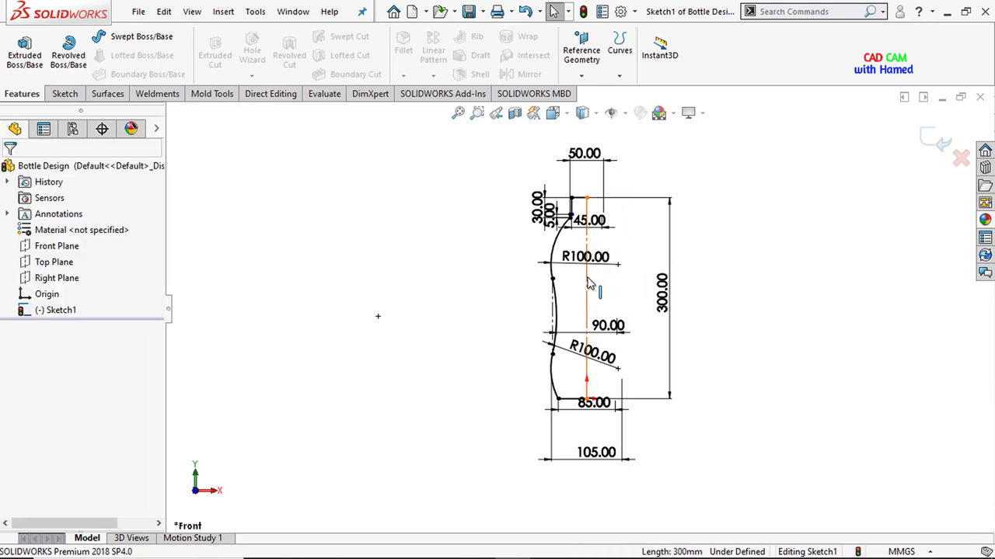
click(588, 286)
click(17, 337)
click(17, 154)
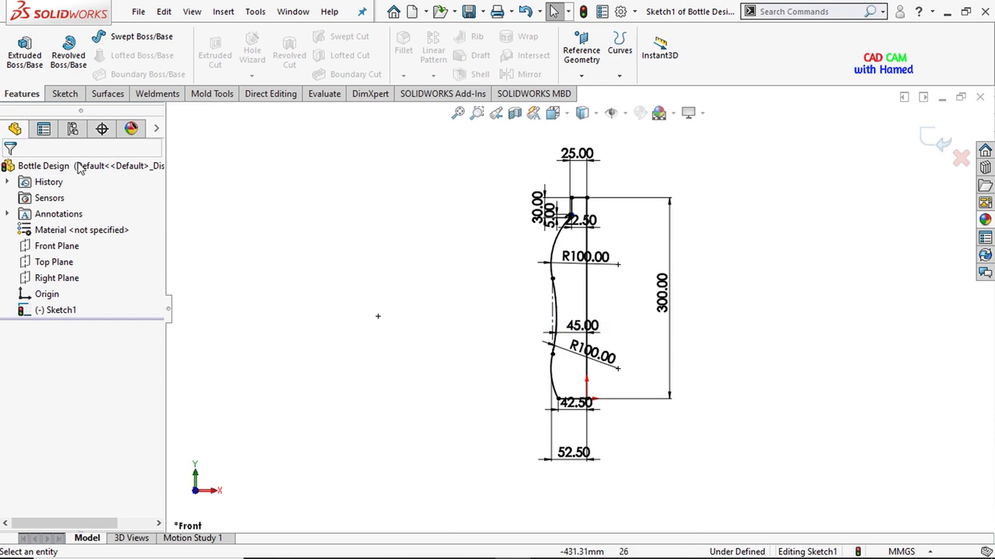
Step: Revolve the profile a full 360° around the centerline into a solid bottle
click(69, 60)
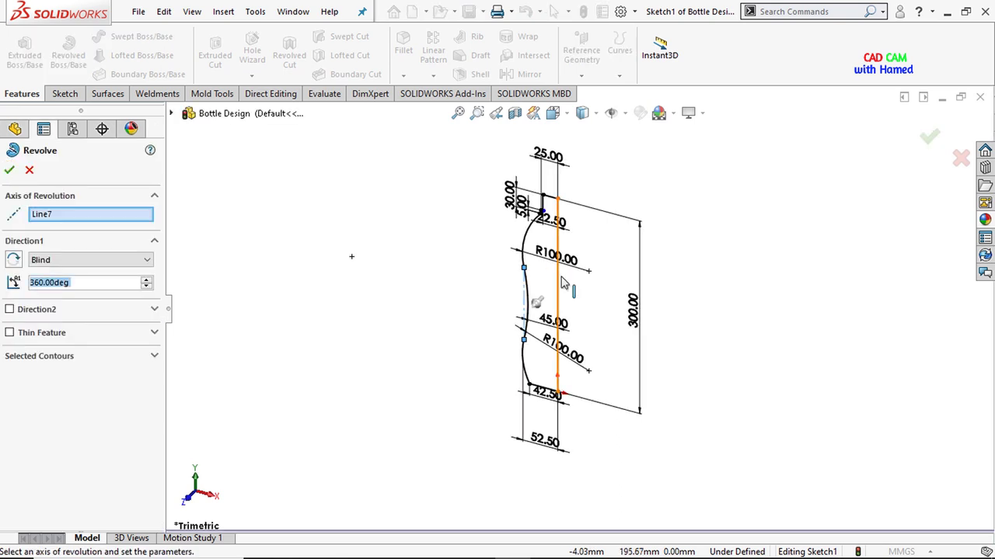
click(558, 295)
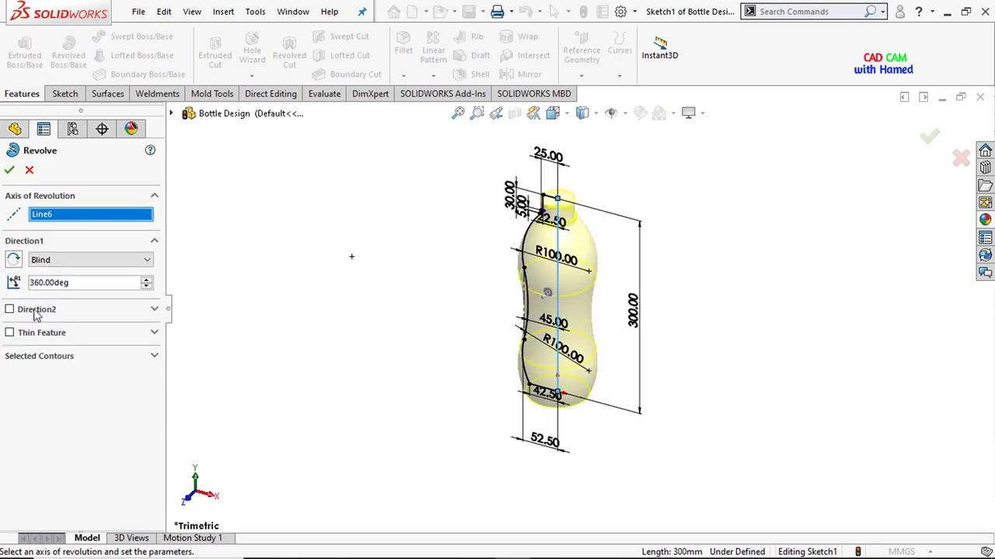
click(9, 171)
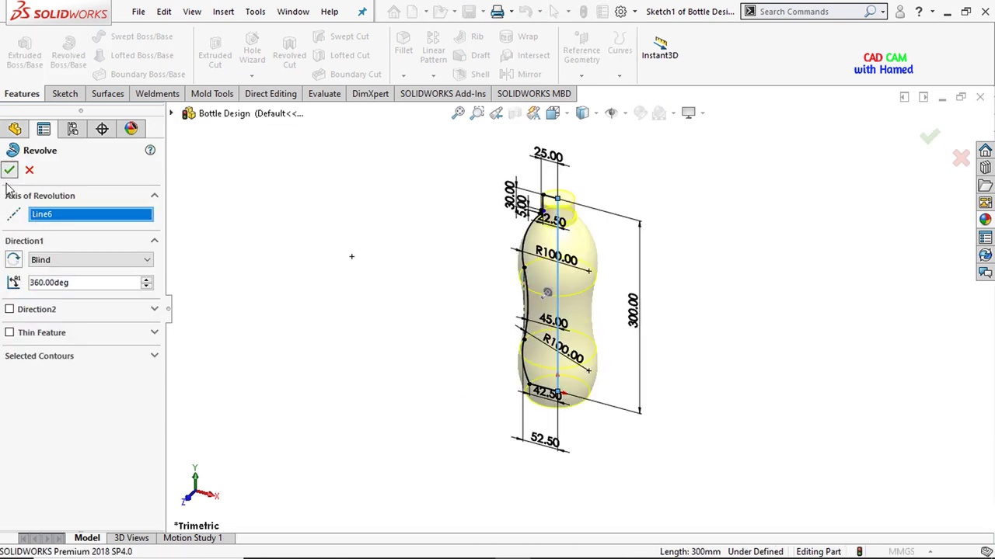
middle_drag(619, 420, 618, 372)
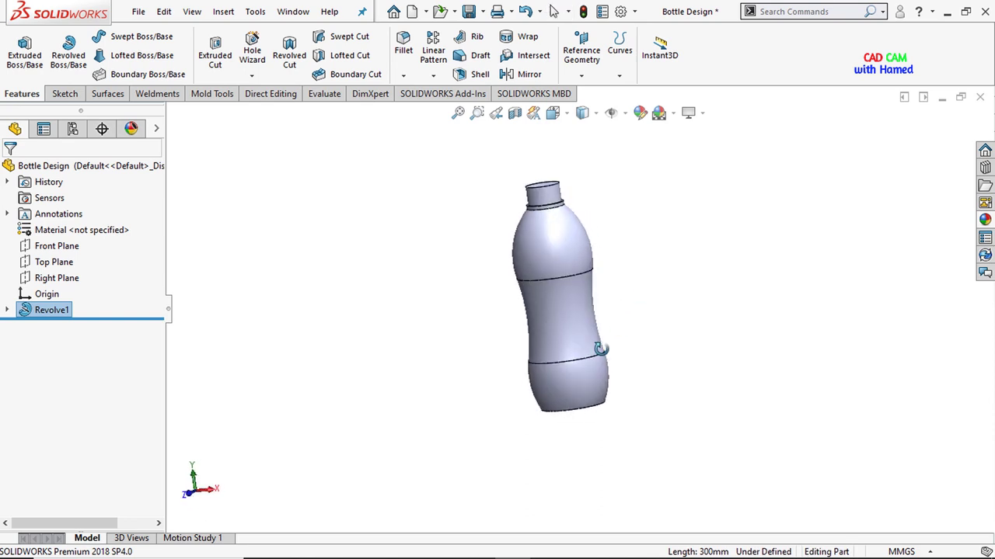
key(space)
click(469, 378)
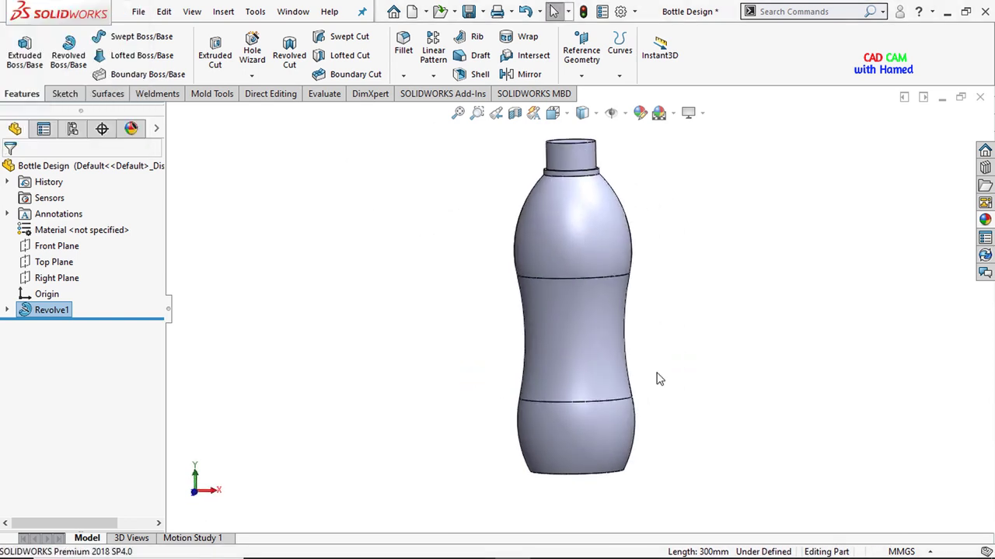
middle_drag(777, 376, 775, 394)
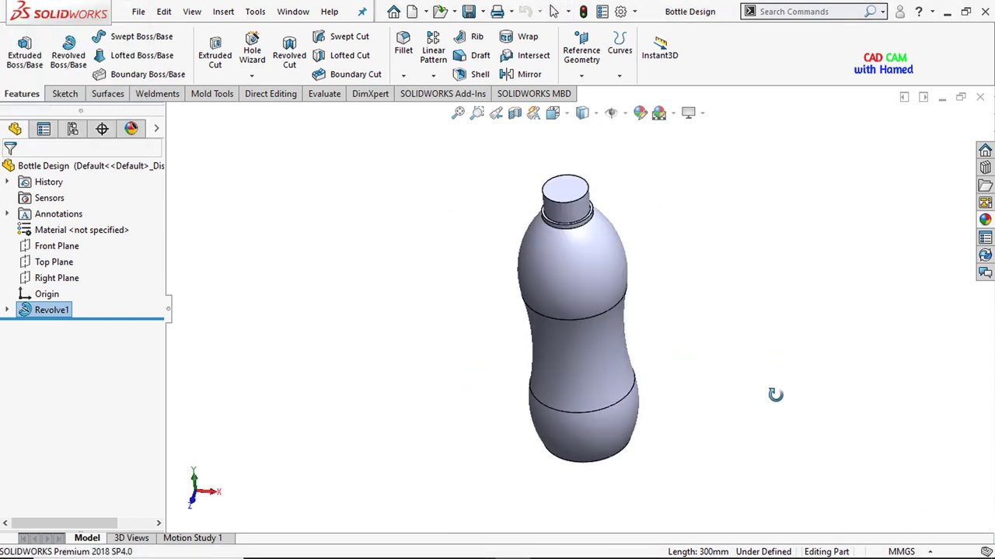
click(582, 77)
Step: Create Plane1 offset 85 mm from the Top Plane and view the bottle normal to it
click(594, 93)
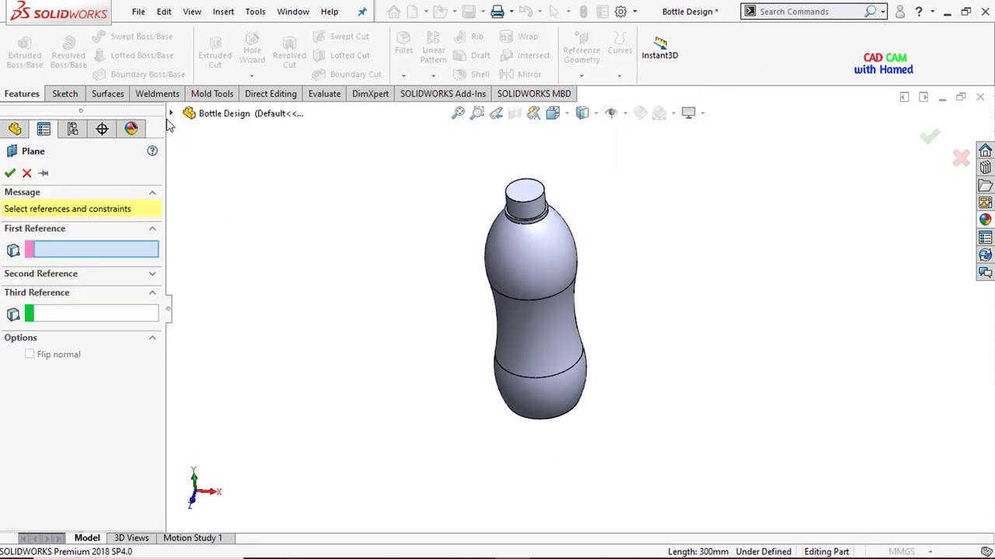
click(171, 113)
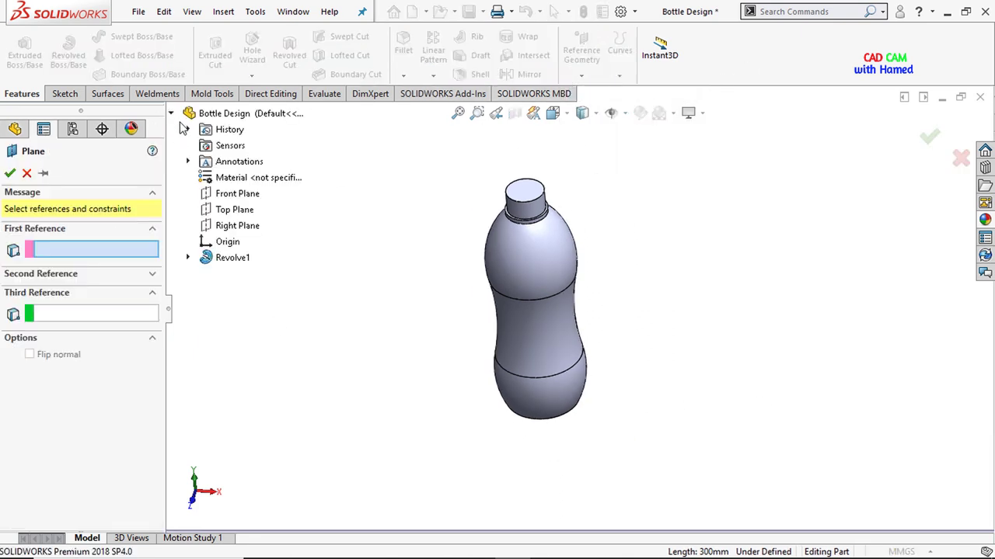
click(239, 210)
text(85)
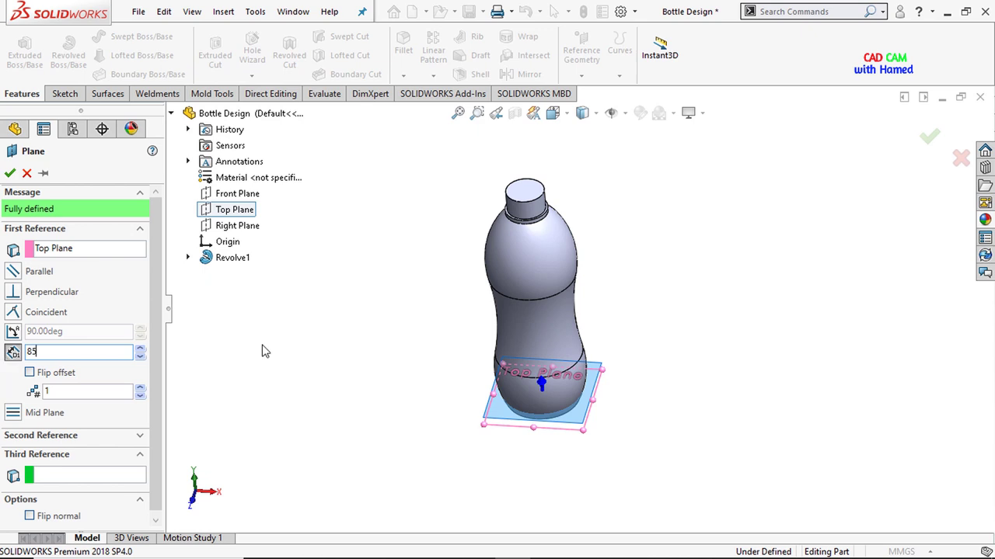
key(Return)
mouse_move(410, 437)
middle_down()
mouse_move(406, 339)
mouse_move(601, 339)
middle_up()
click(9, 173)
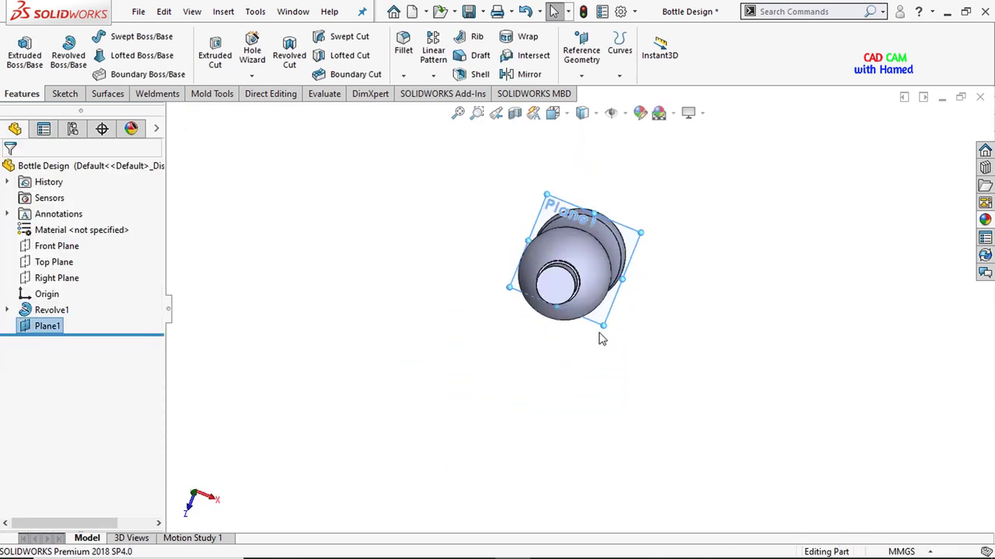
right_click(636, 247)
click(735, 223)
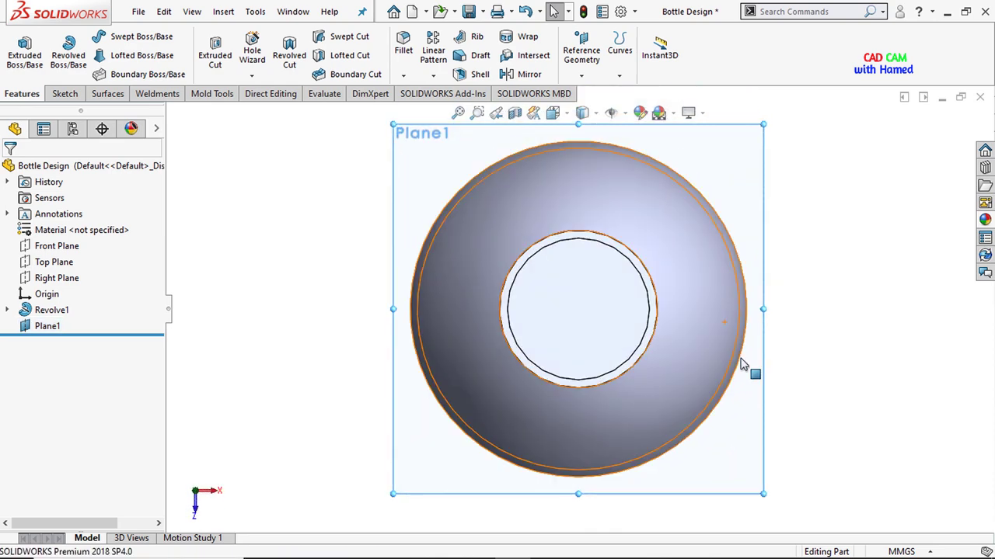
Step: Start a new sketch on Plane1 with the 3 Point Arc tool
click(710, 429)
click(788, 391)
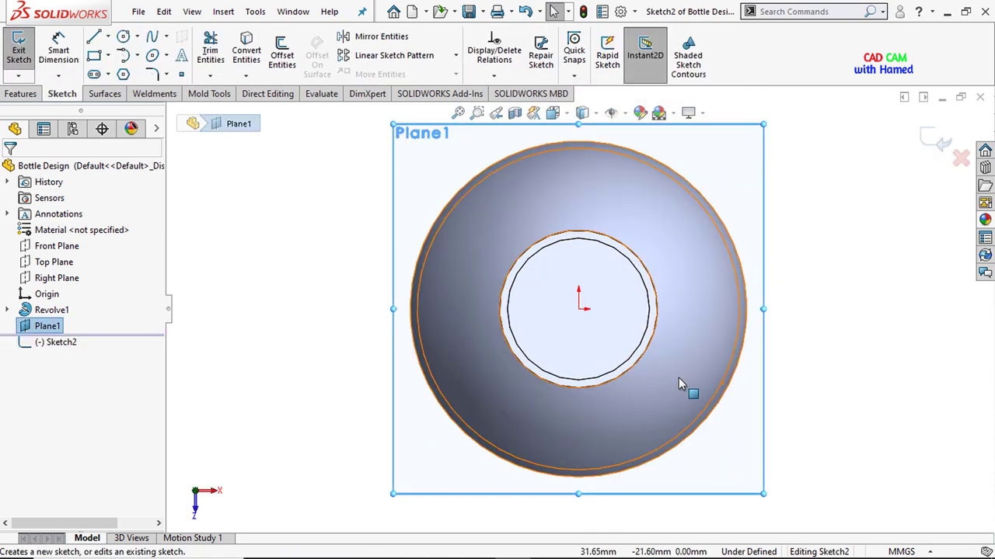
click(137, 56)
click(144, 108)
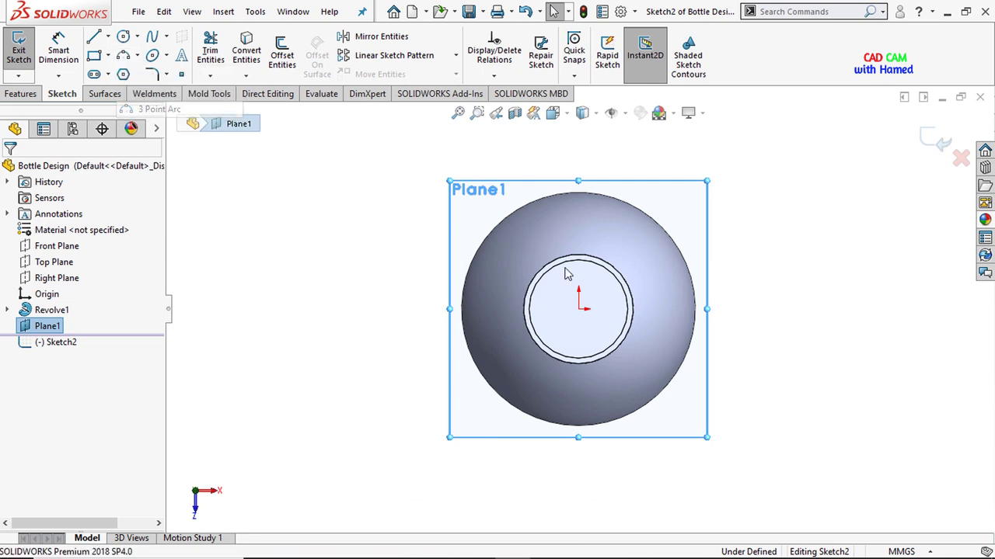
Step: Draw a three-point arc bulging outward across the bottle's right edge and select it for dimensioning
click(673, 265)
click(673, 349)
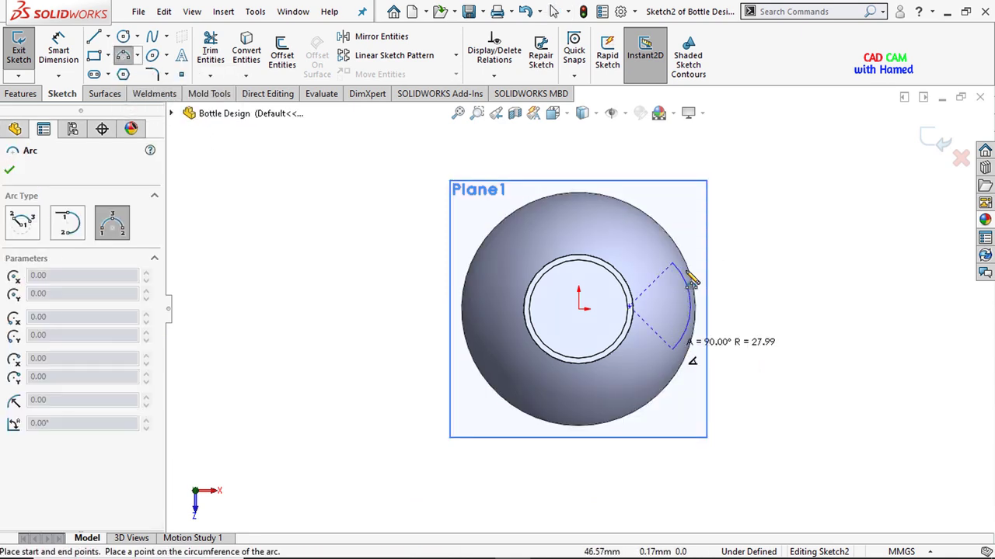
click(708, 303)
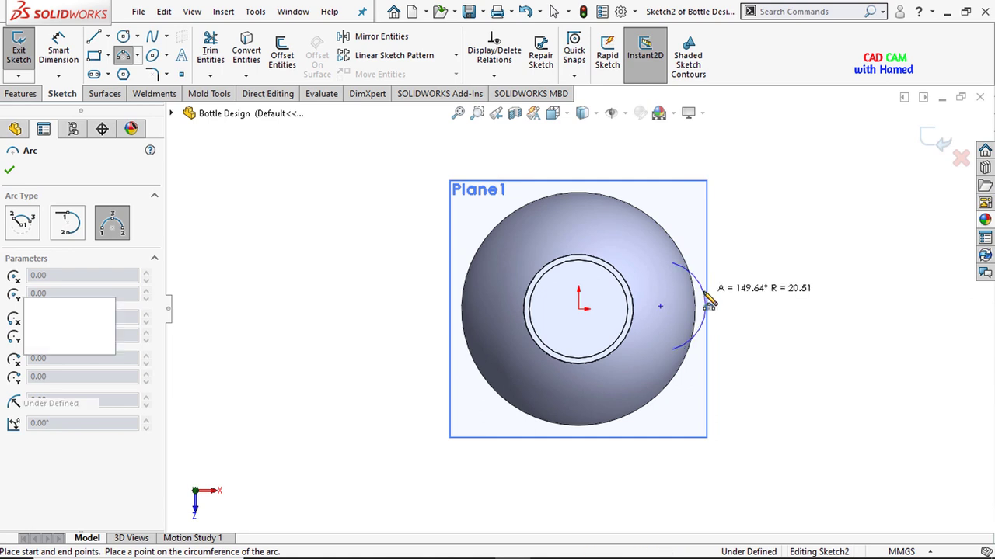
right_click(688, 207)
click(729, 219)
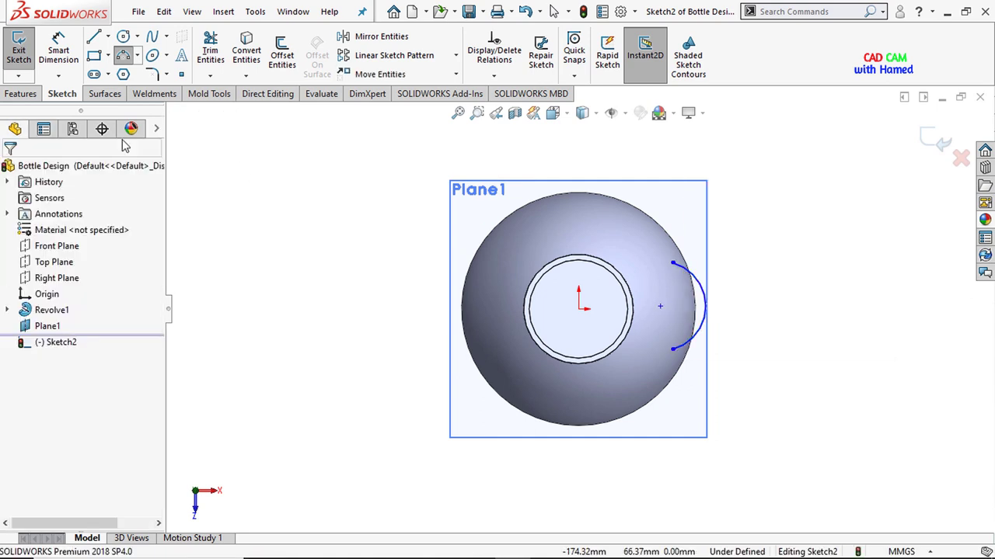
click(62, 53)
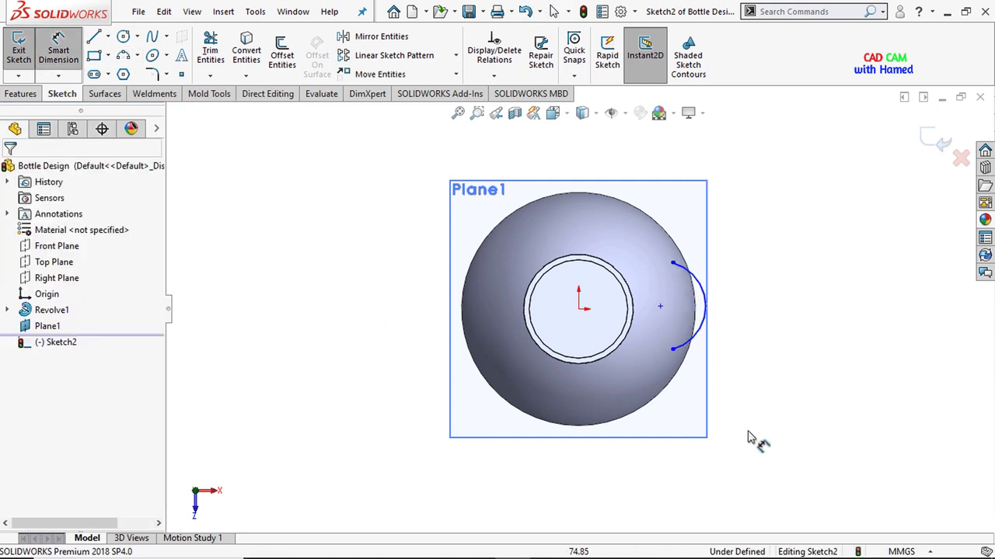
click(705, 317)
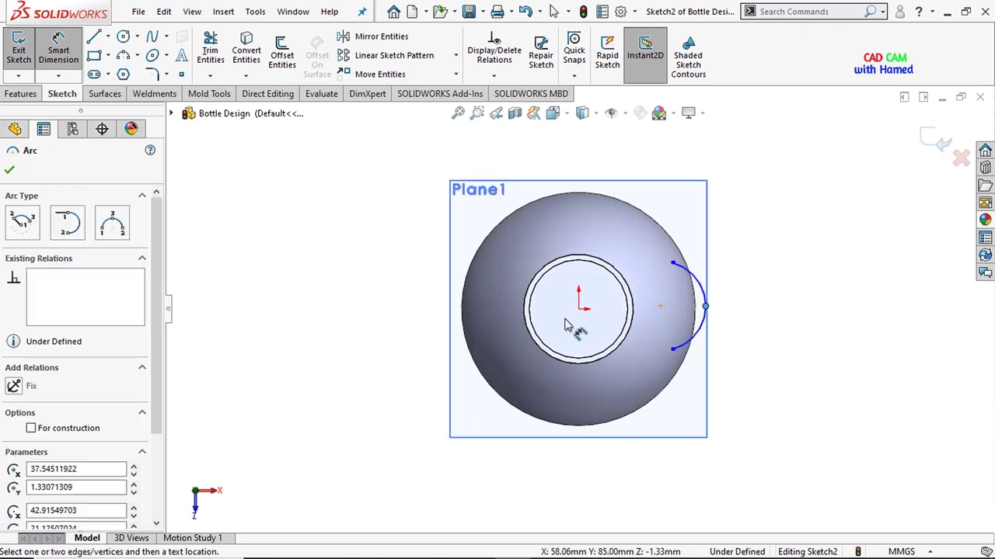
Step: Dimension the arc 45 mm from the origin with a 20 mm radius
click(580, 310)
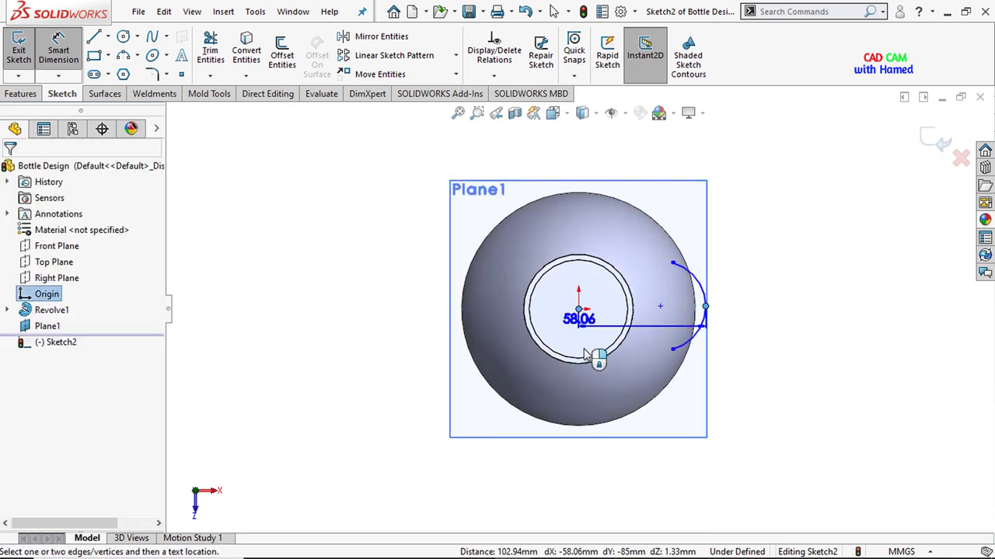
click(631, 409)
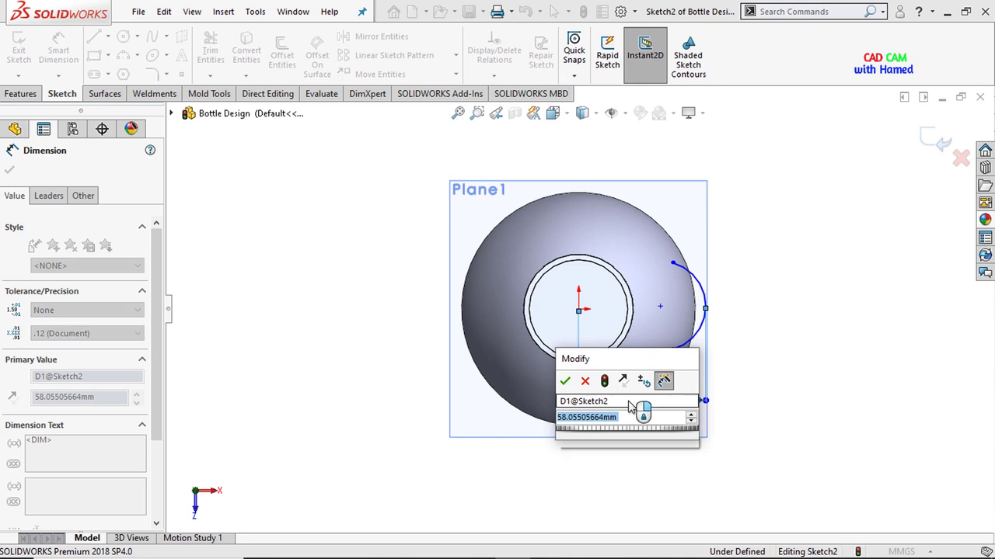
text(45)
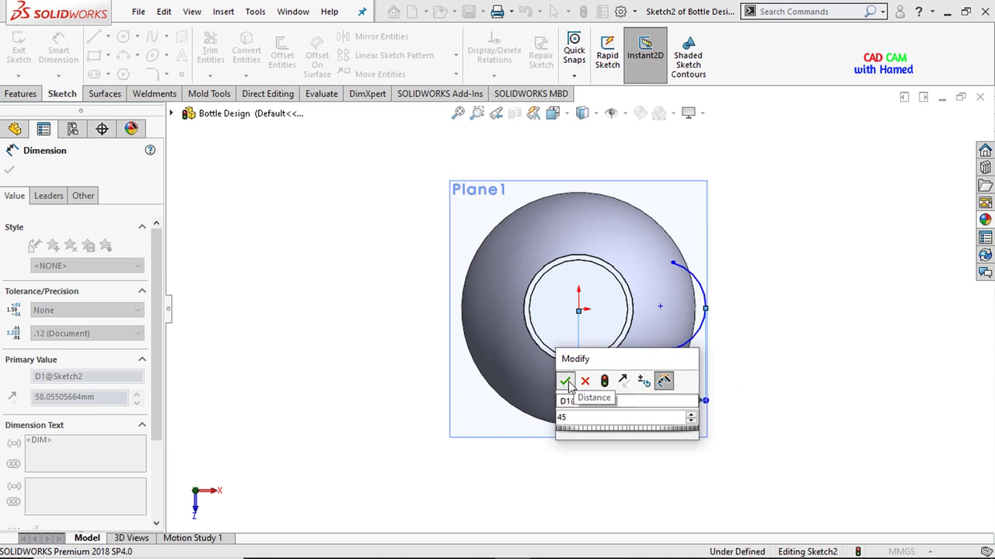
click(567, 381)
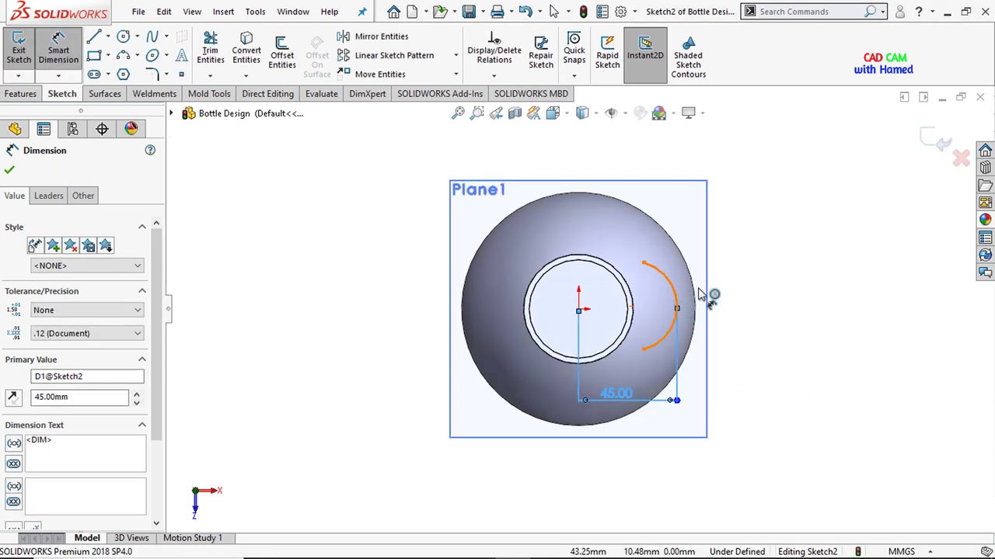
click(698, 294)
click(719, 289)
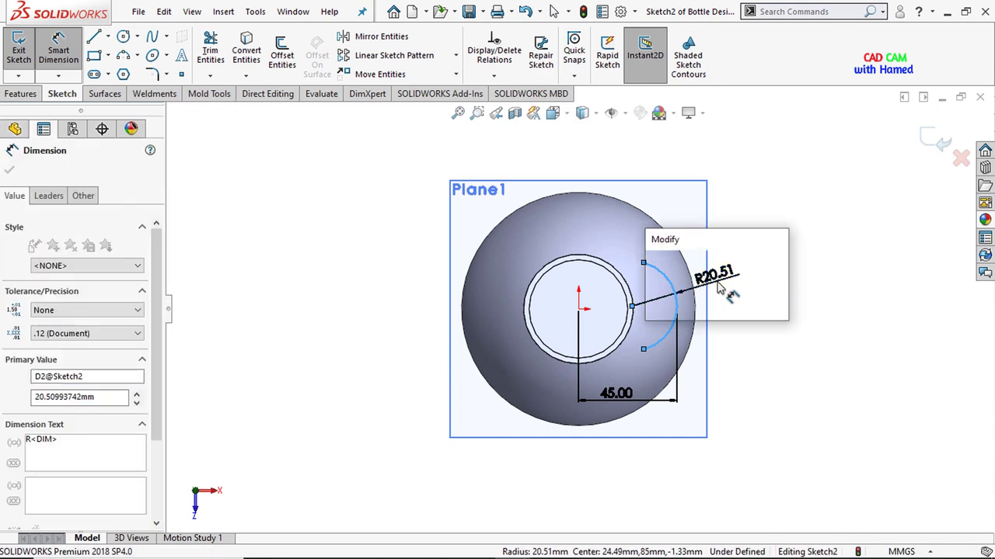
text(20)
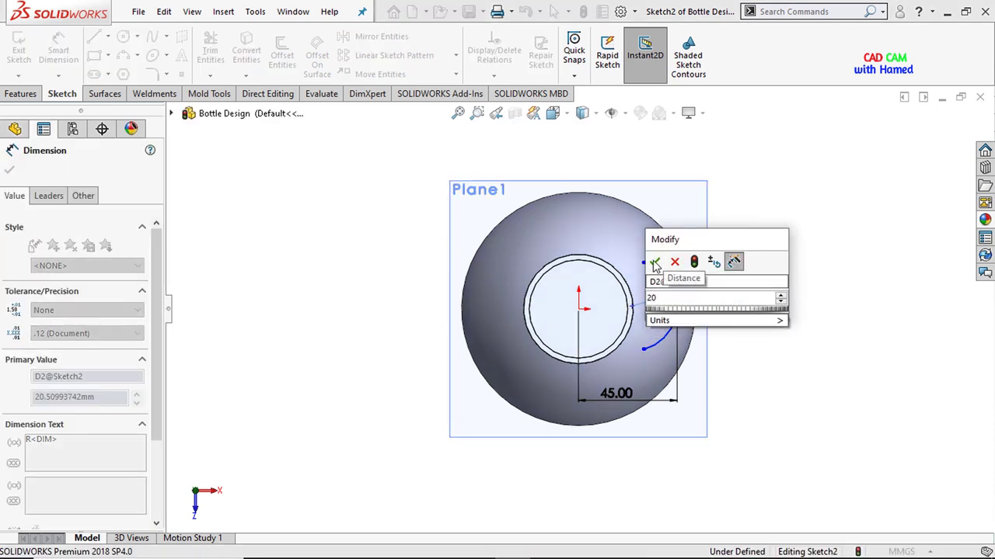
click(655, 263)
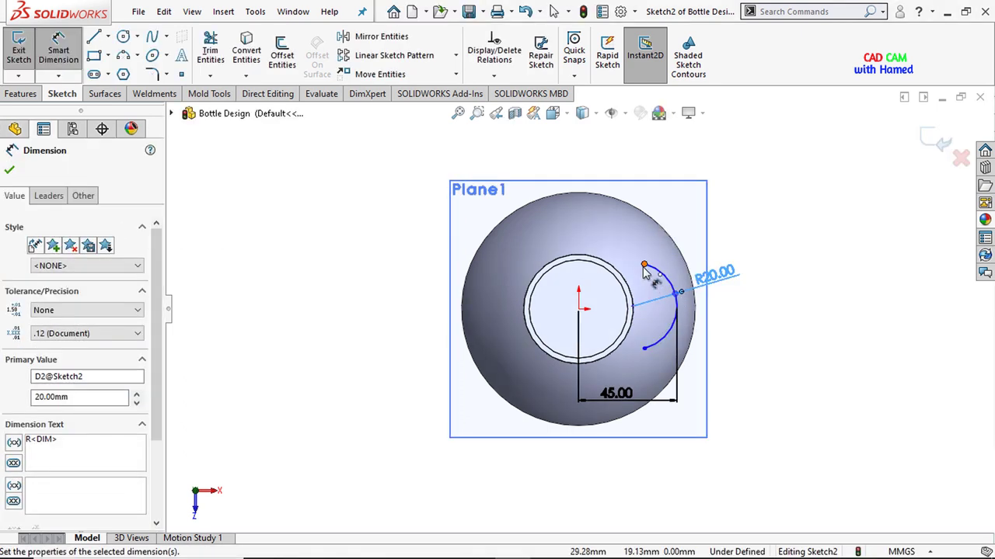
Step: Make the arc endpoints Vertical and the arc centre Horizontal with the origin
click(645, 265)
click(644, 350)
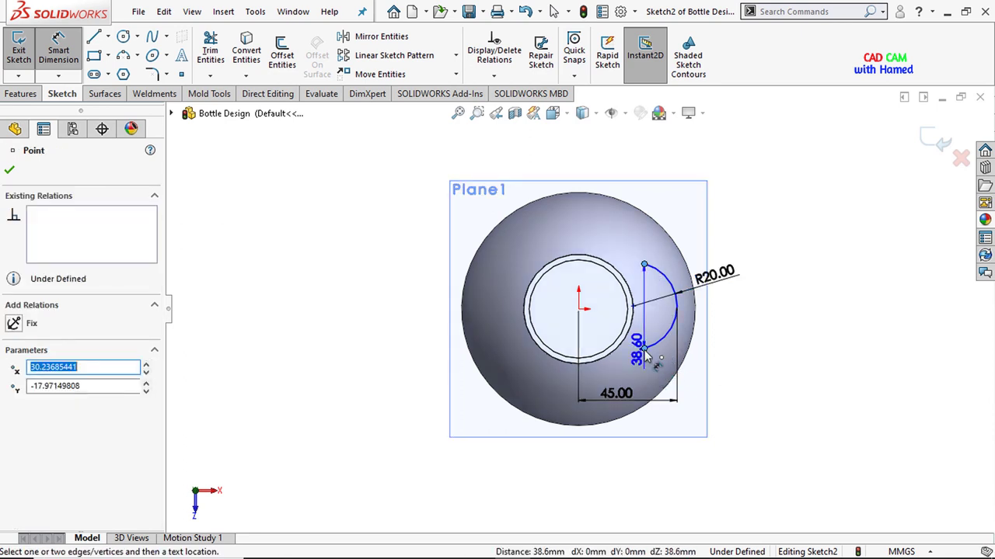
key(Escape)
key(Escape)
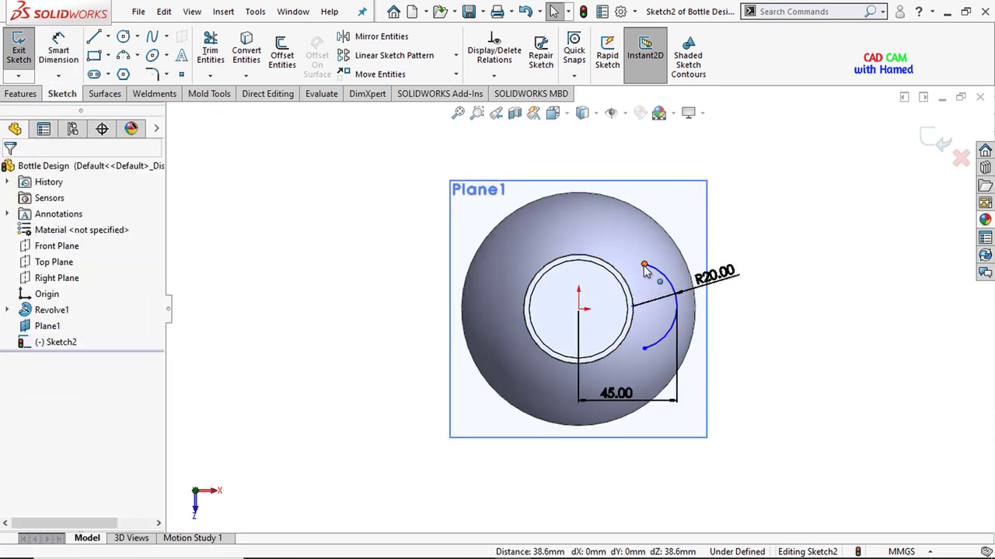
click(644, 348)
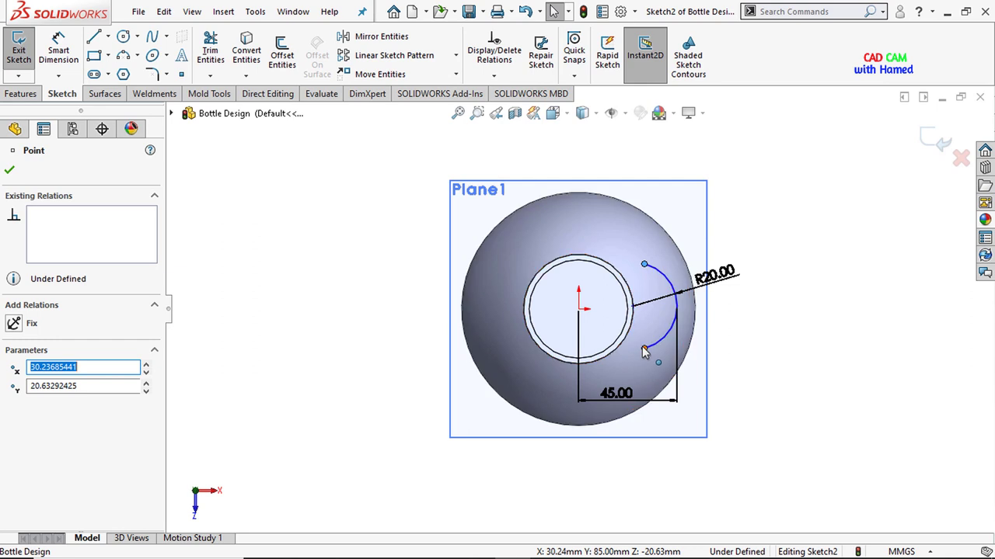
ctrl+click(644, 264)
click(703, 278)
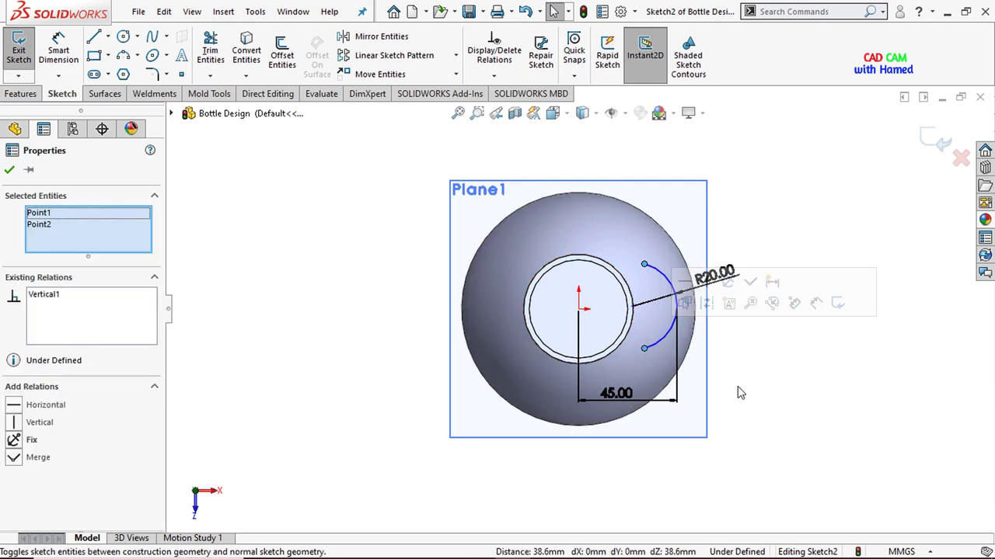
click(766, 399)
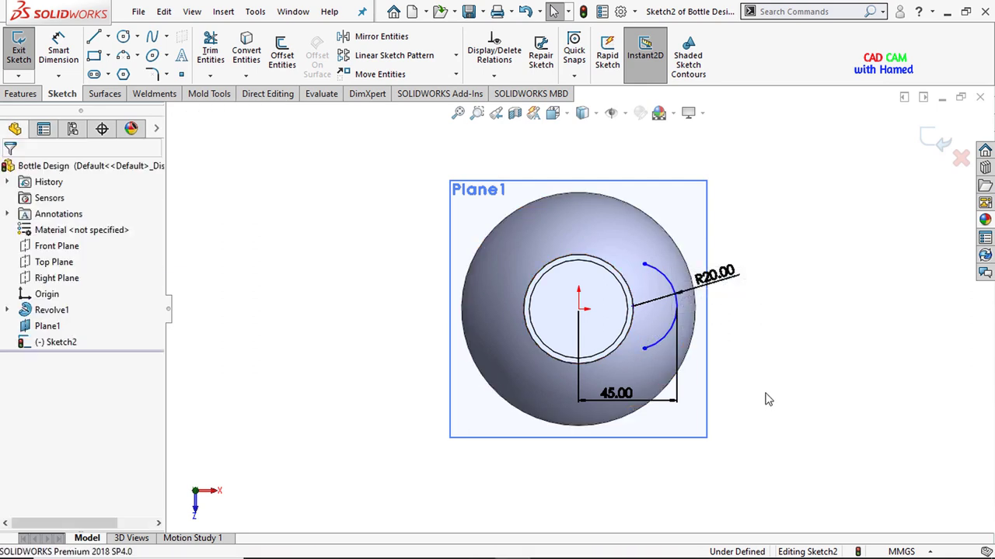
click(633, 309)
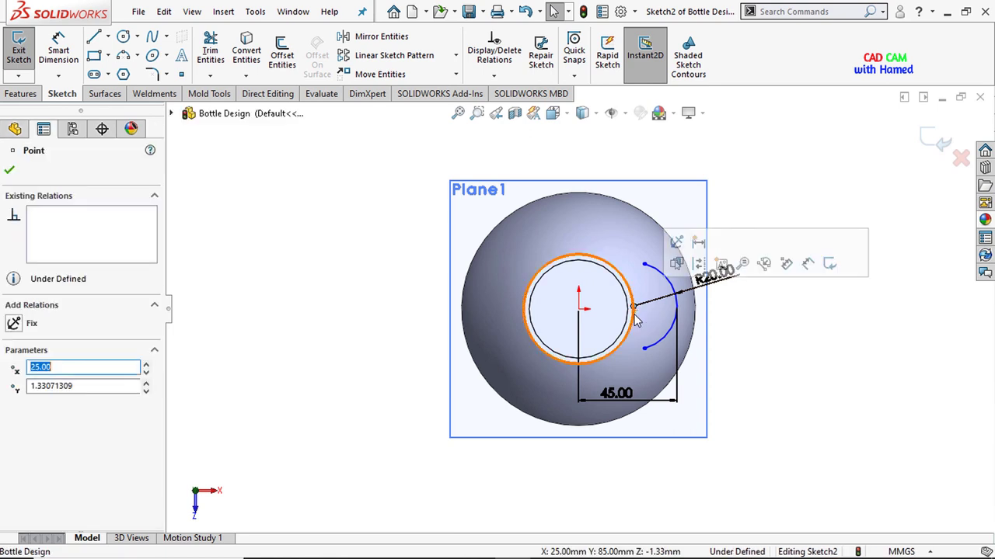
click(579, 310)
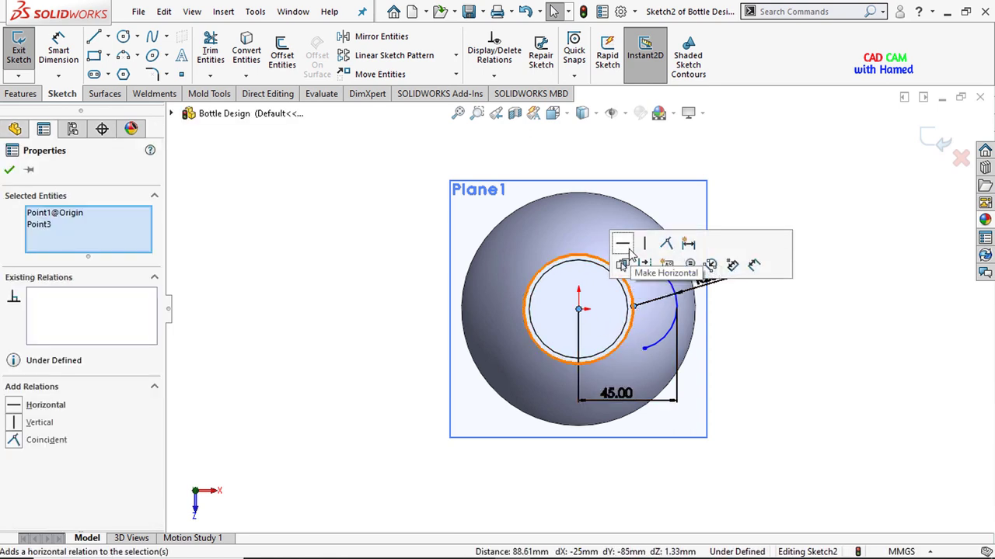
click(622, 246)
click(842, 371)
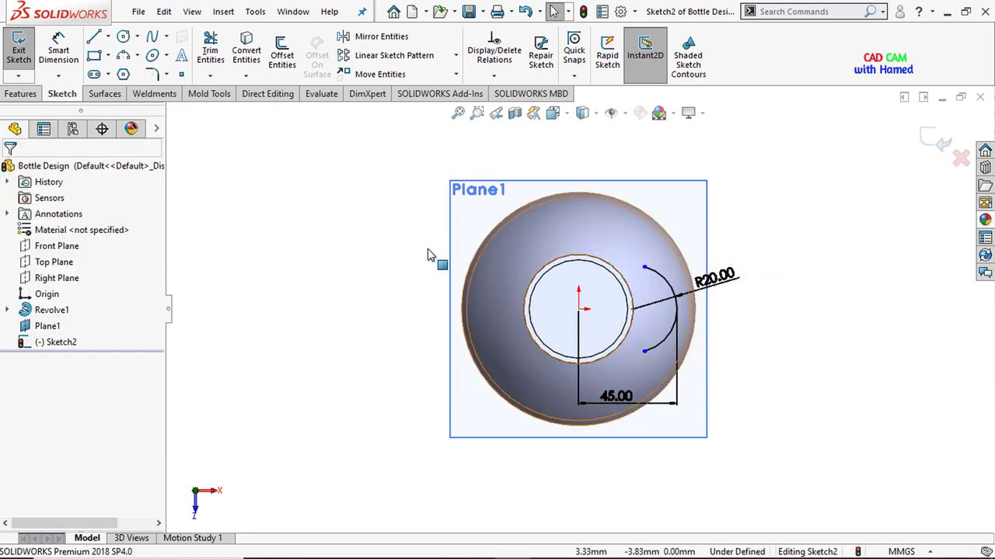
Step: Dimension the arc's endpoint spacing to 35 mm
click(60, 49)
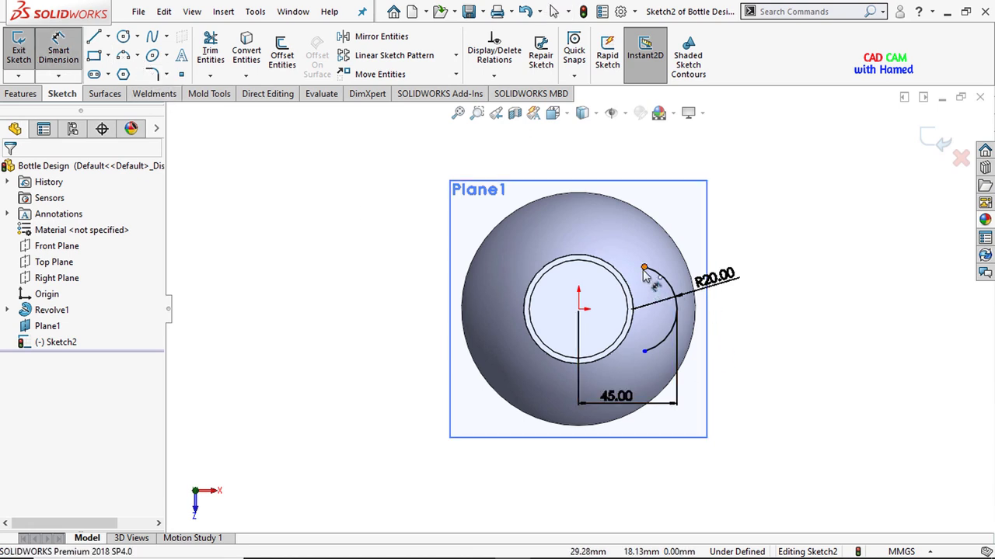
click(644, 353)
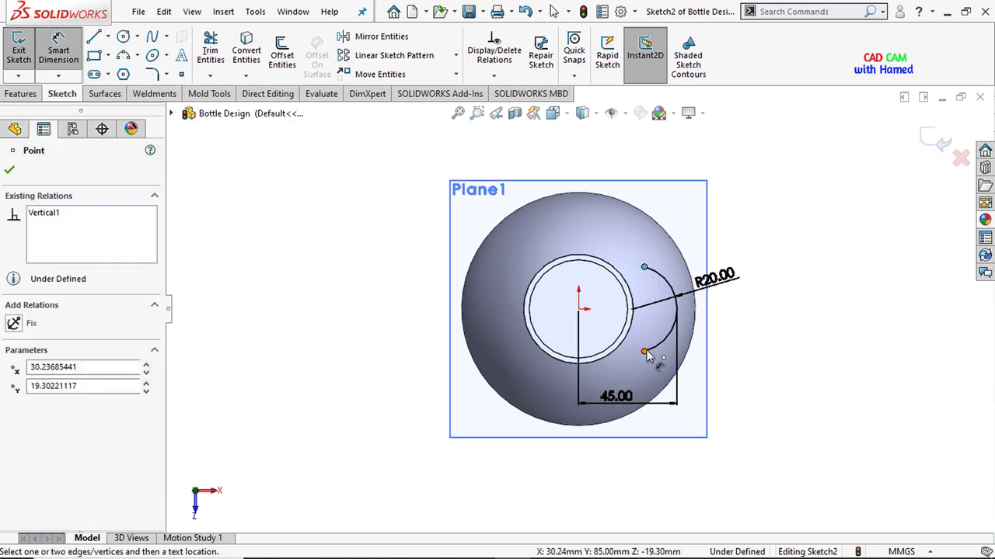
click(645, 267)
click(754, 323)
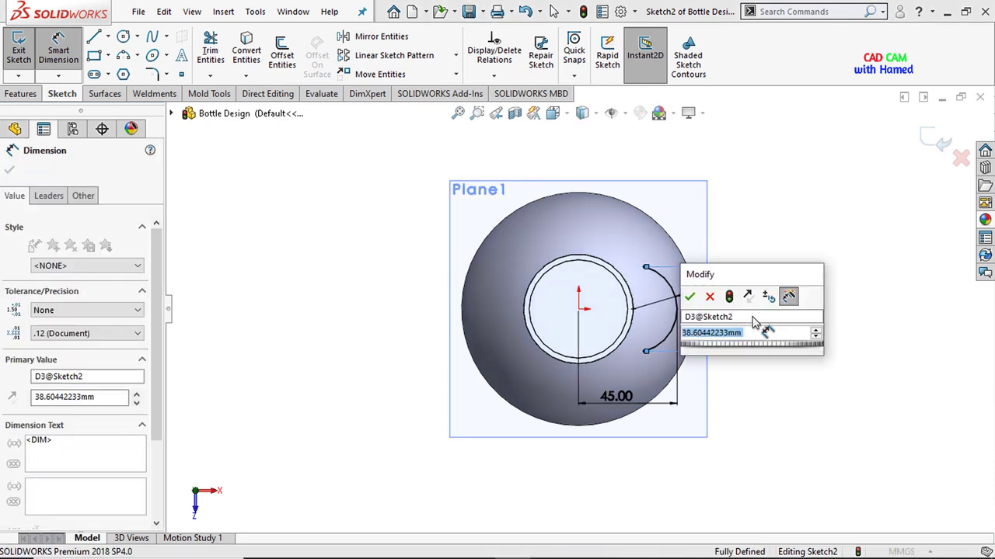
text(35)
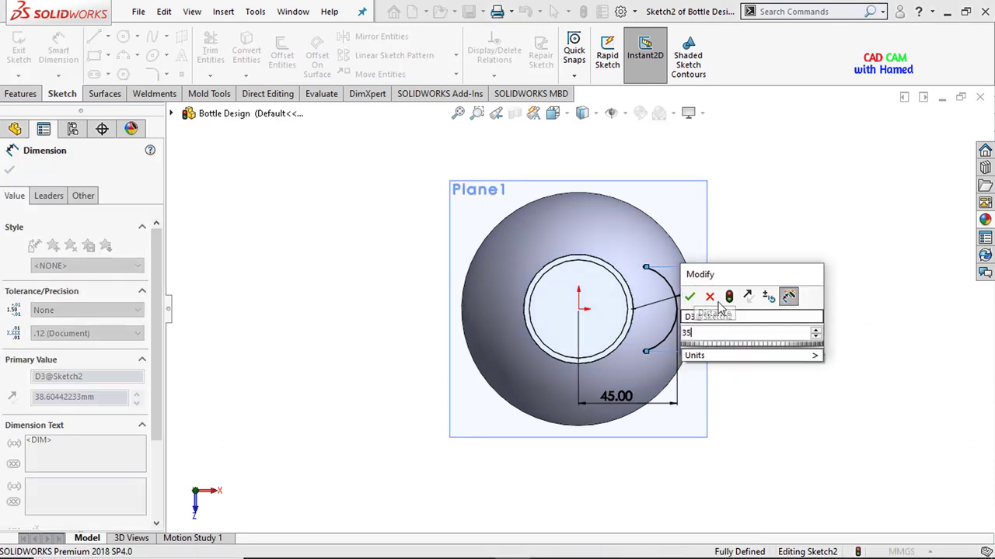
click(690, 298)
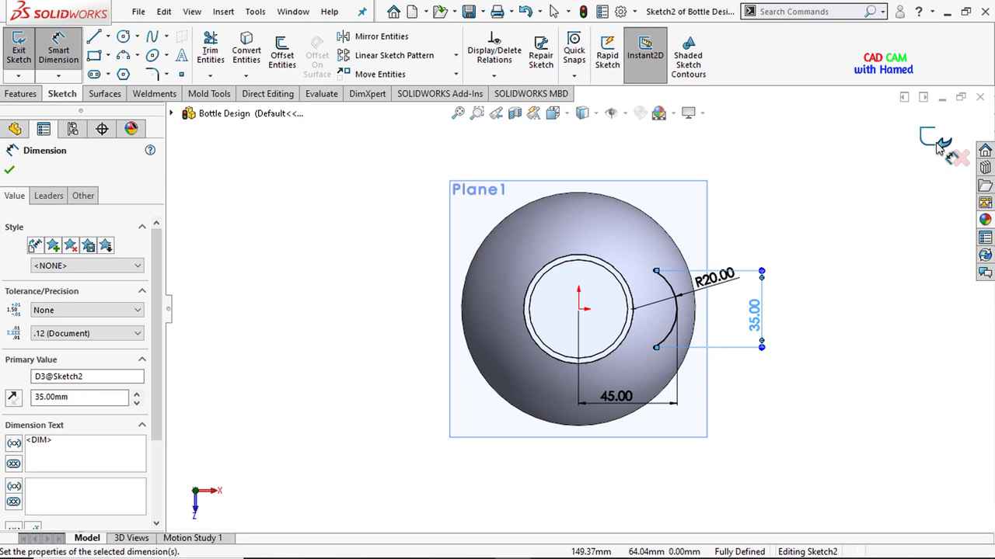
Step: Exit Sketch2 and hide Plane1
click(936, 142)
middle_drag(747, 438, 752, 353)
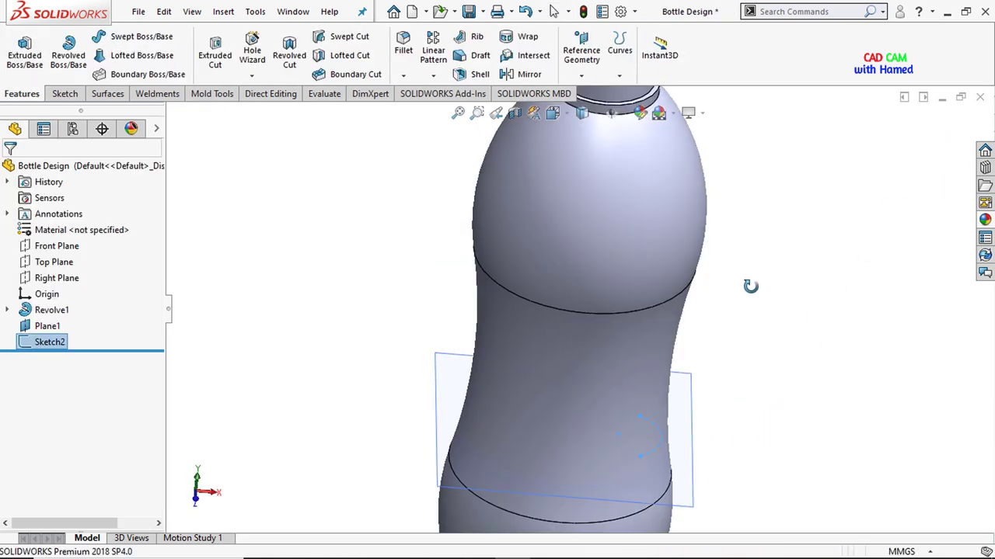
right_click(676, 356)
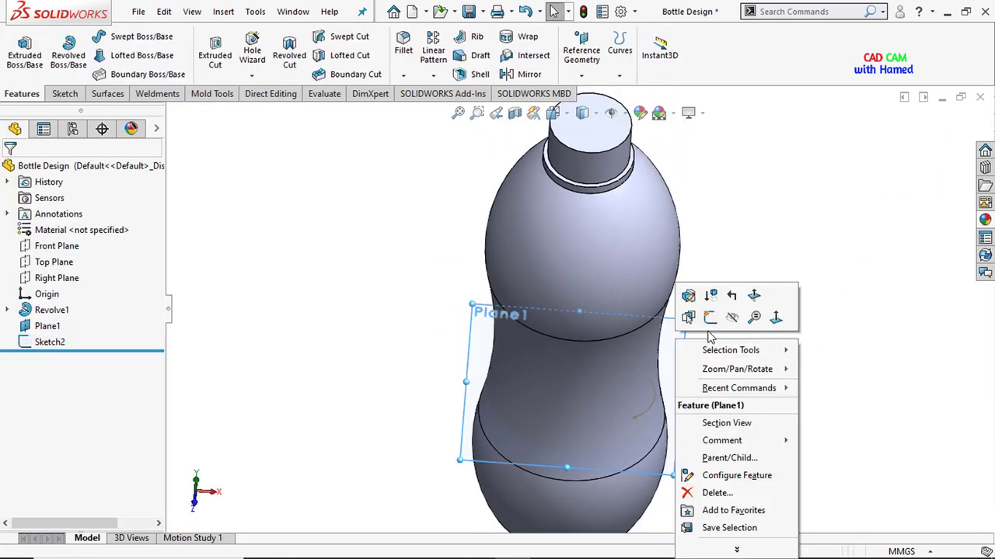
click(733, 324)
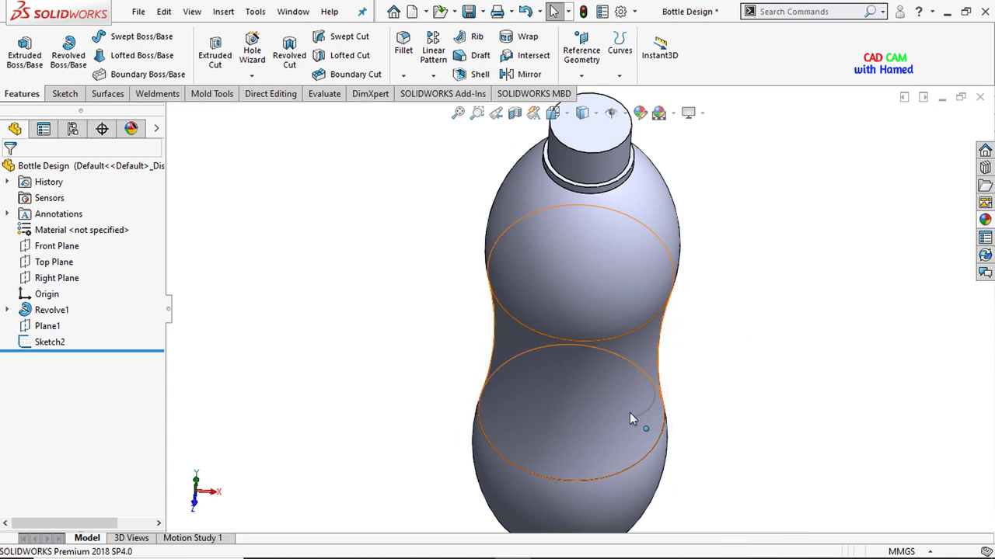
click(581, 76)
Step: Create Plane2 perpendicular to the Sketch2 arc at its lower endpoint
click(588, 95)
scroll(637, 386, down, 4)
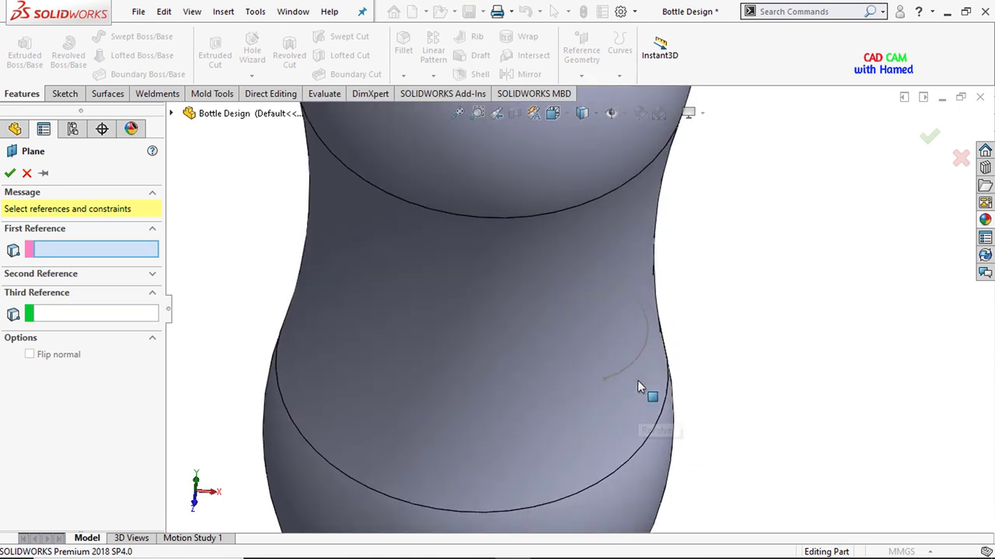
click(627, 367)
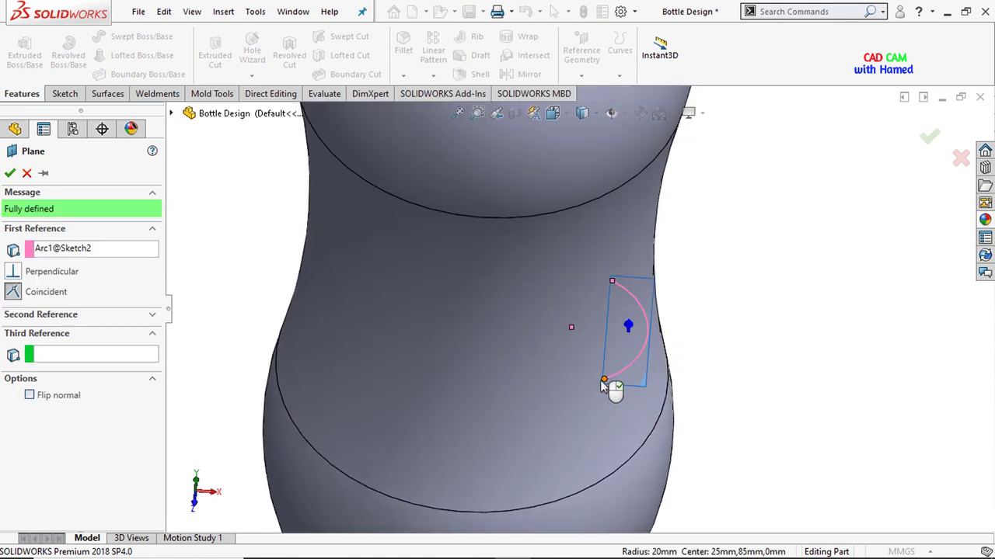
click(604, 383)
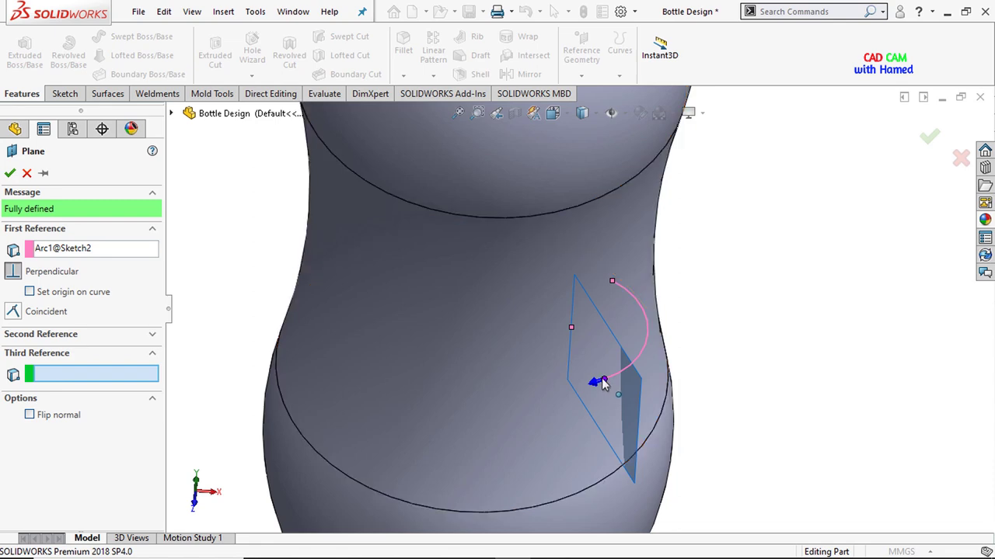
click(9, 174)
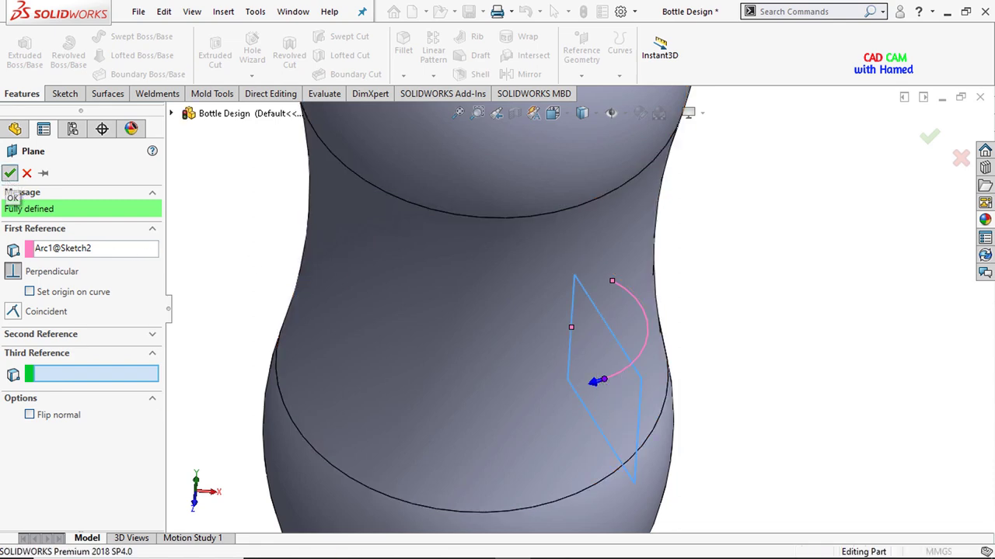
click(64, 93)
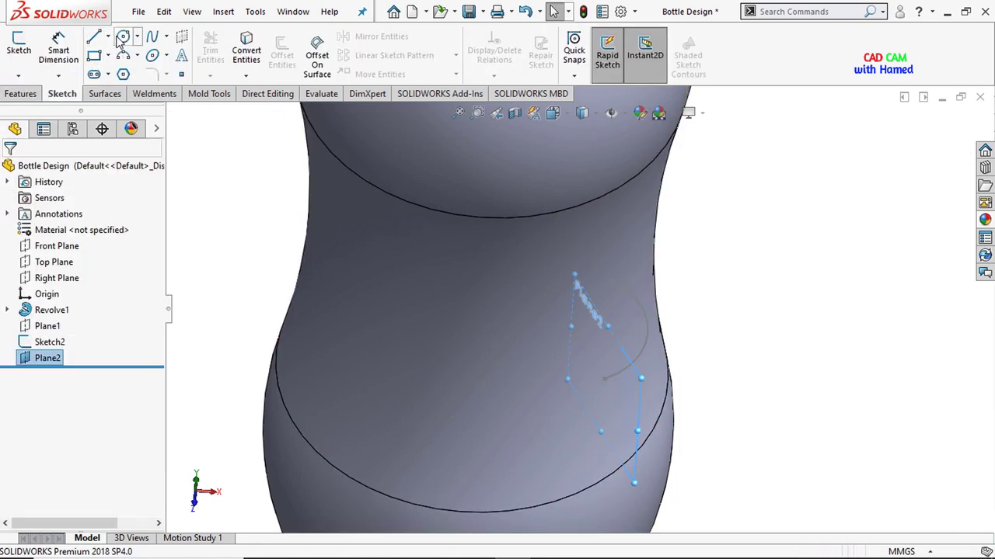
Step: Sketch a circle centred at the arc's lower end on Plane2 and dimension it 8 mm diameter
click(122, 39)
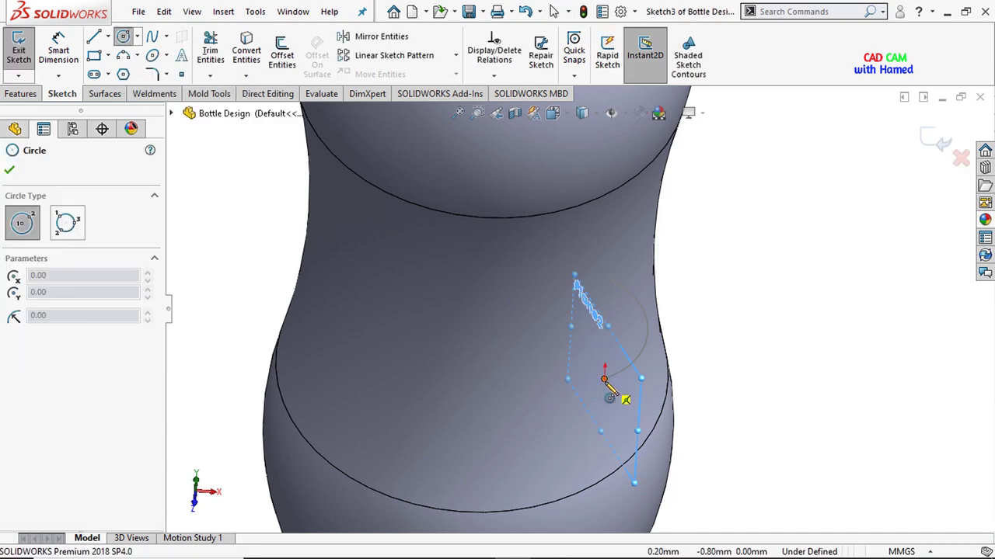
click(604, 379)
click(607, 392)
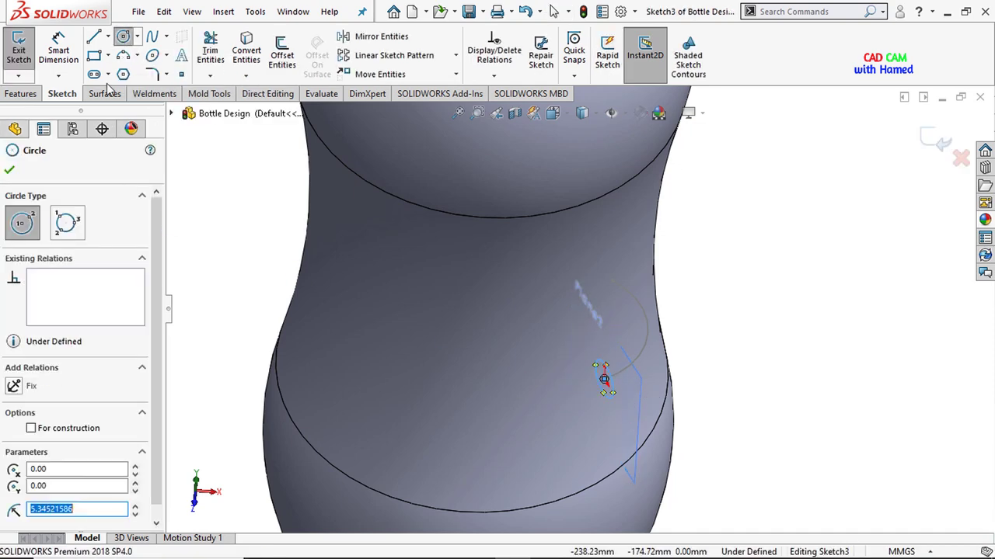
click(58, 51)
middle_drag(613, 473, 598, 388)
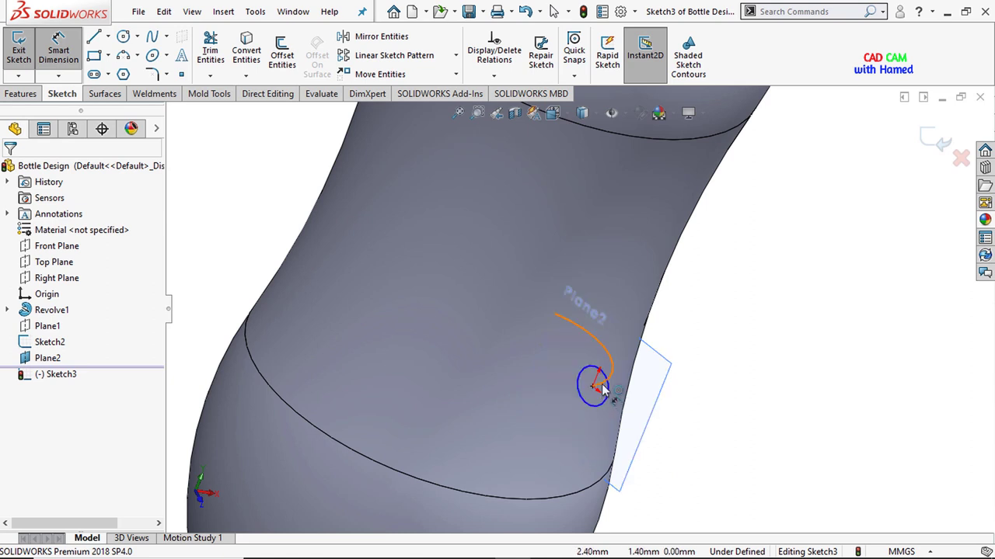
click(607, 384)
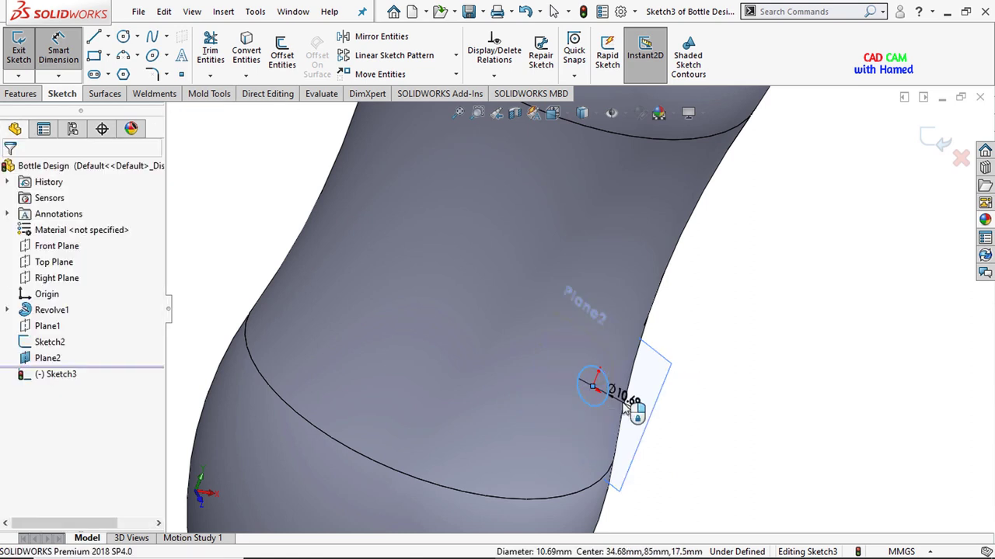
click(625, 410)
text(8)
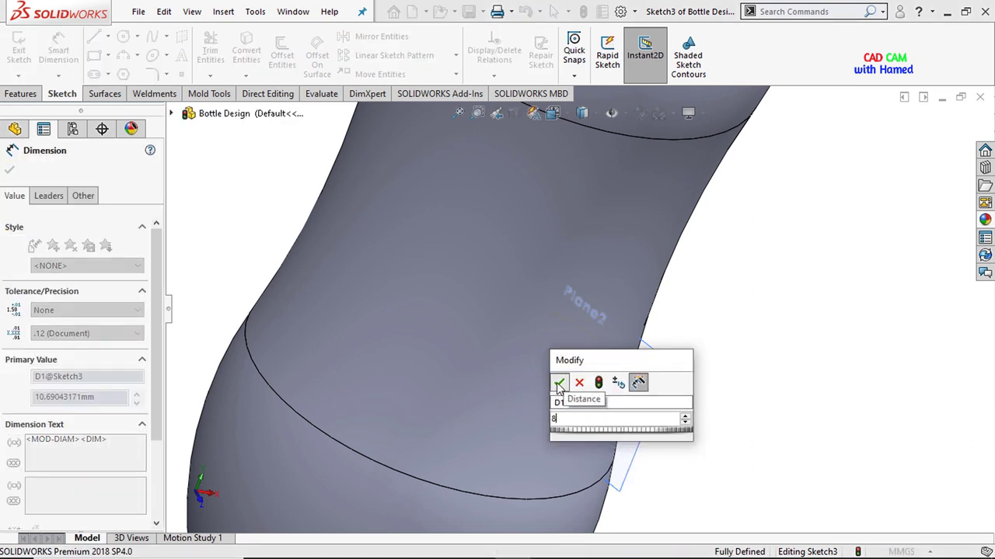
click(559, 384)
middle_drag(928, 213, 937, 156)
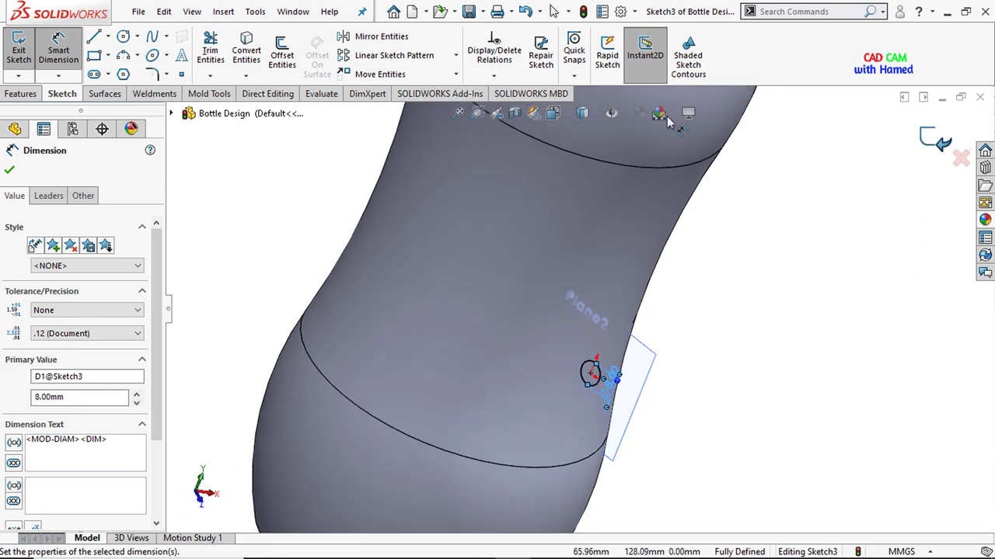
click(17, 94)
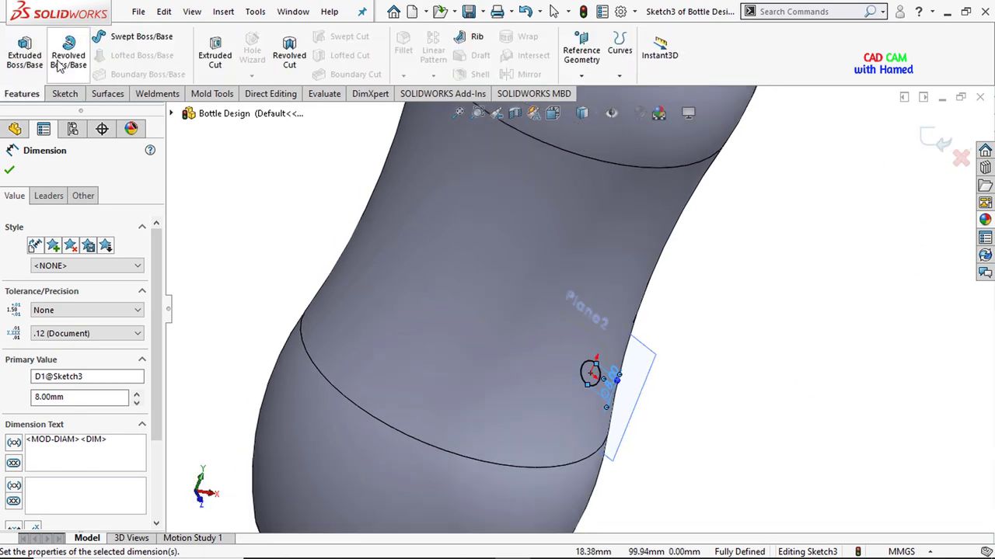
Step: Create Sweep1 using the Sketch3 circle as profile and the Sketch2 arc as path
click(128, 39)
middle_drag(761, 399, 707, 401)
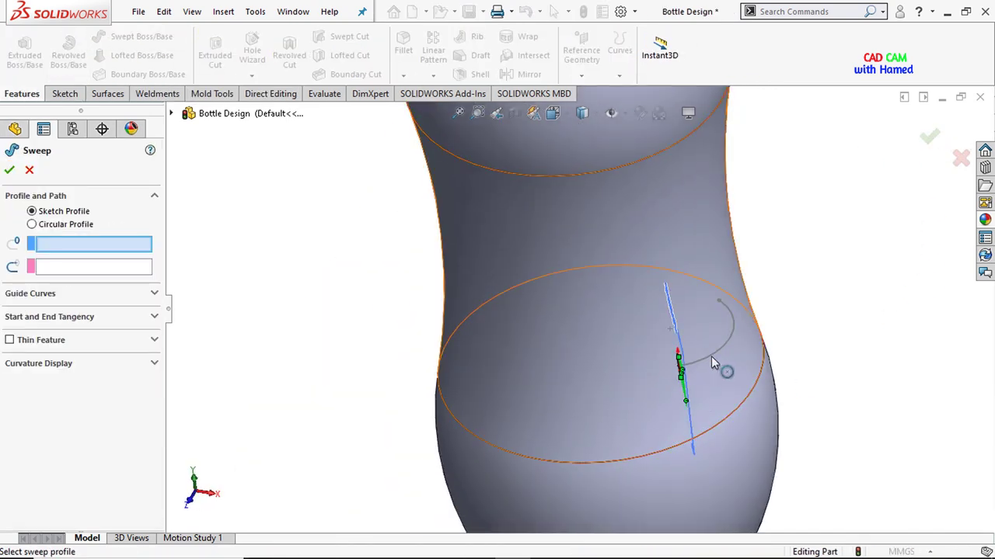
scroll(668, 365, down, 3)
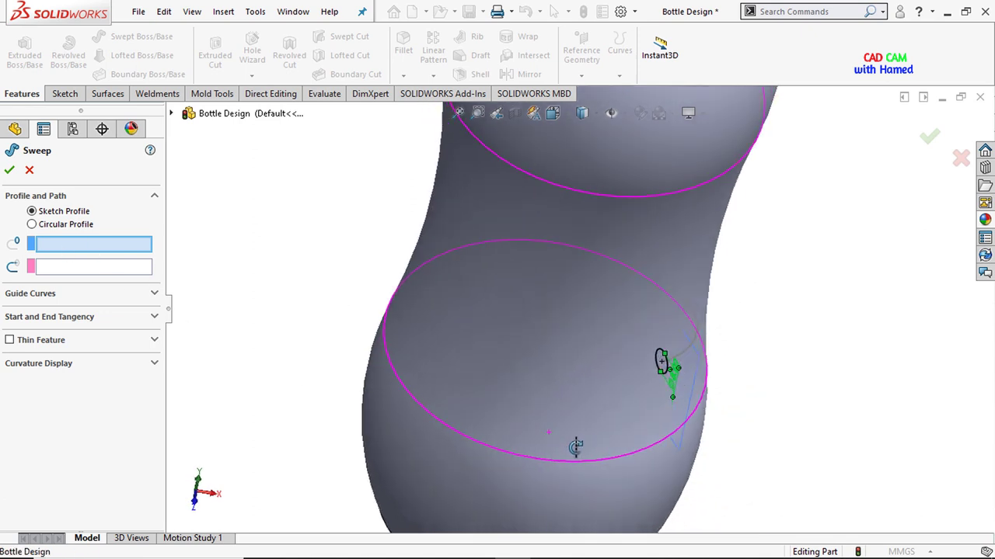
scroll(662, 350, down, 3)
scroll(660, 314, down, 3)
click(661, 315)
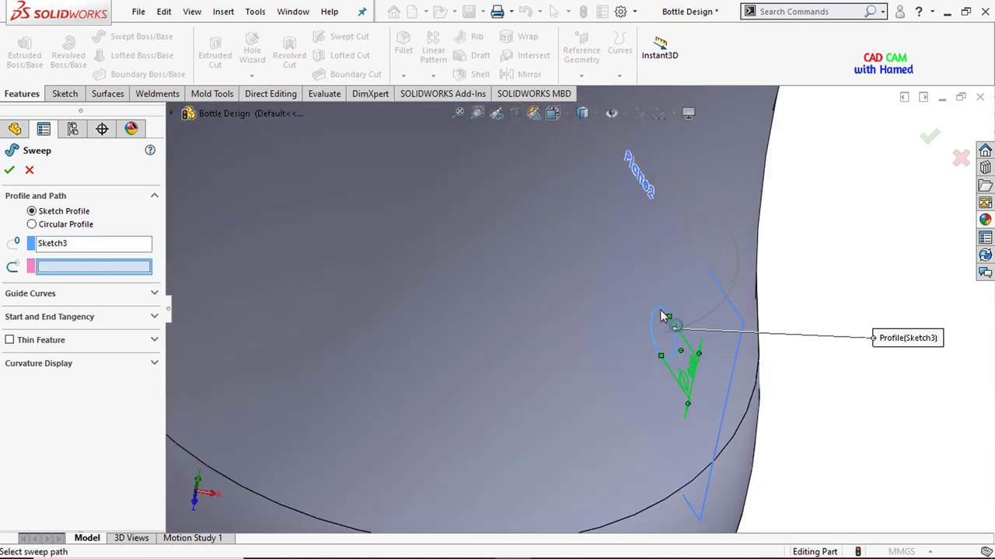
scroll(482, 331, up, 5)
middle_drag(482, 331, 688, 326)
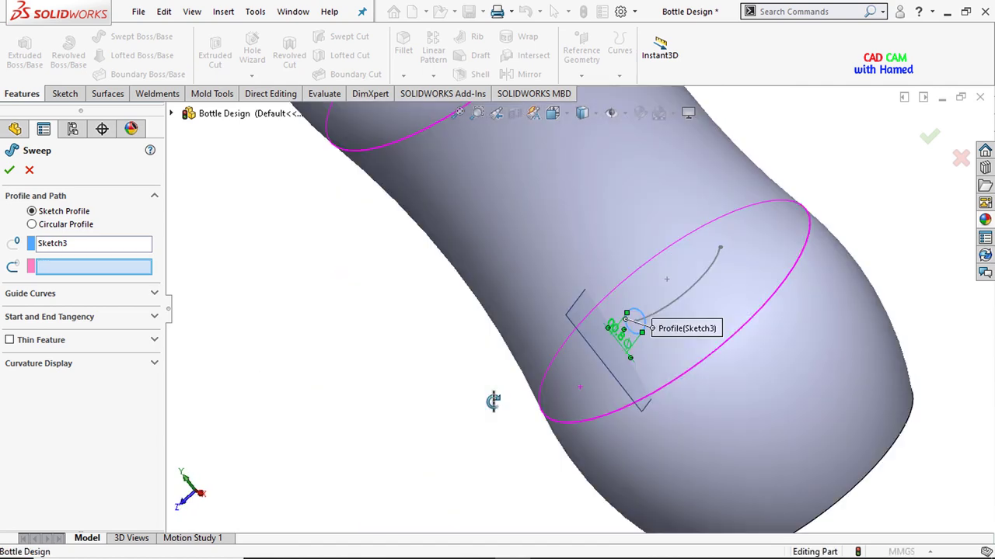
click(699, 308)
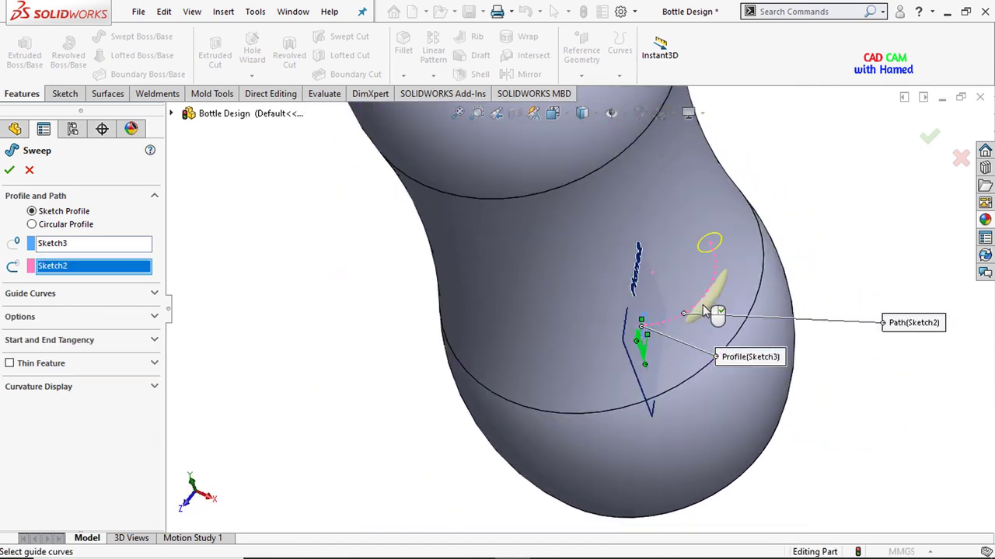
middle_drag(674, 426, 635, 382)
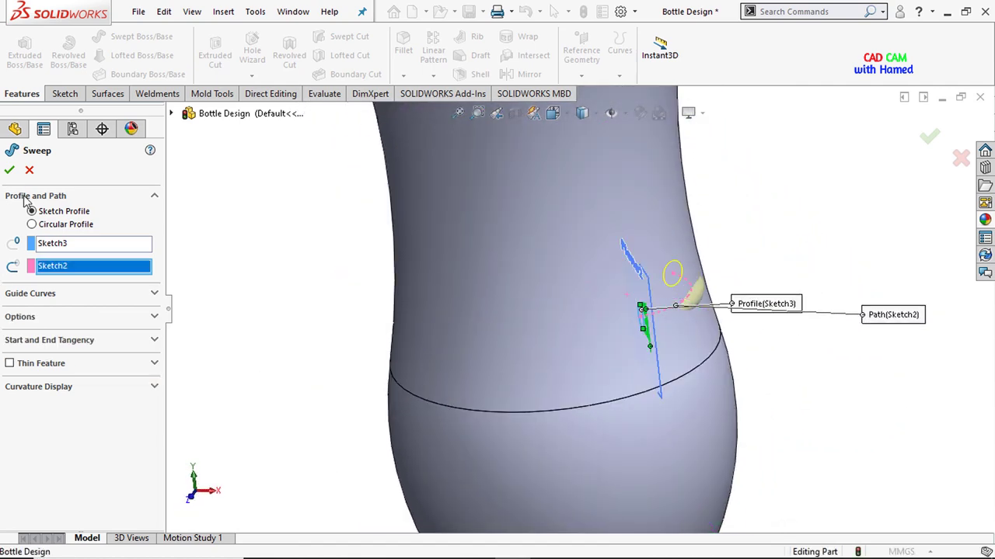
click(11, 172)
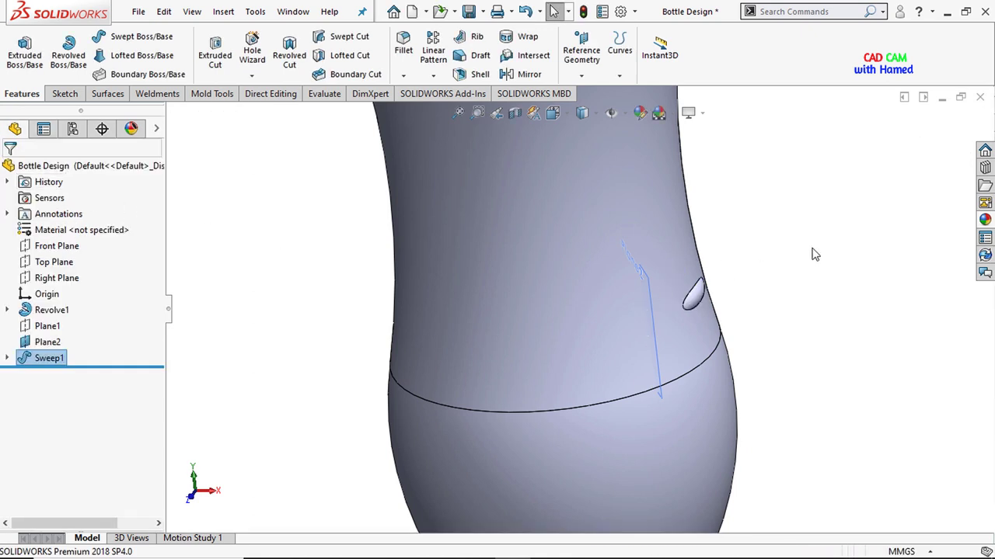
Step: Hide Plane2 and pick the swept bump's base edge for a fillet
right_click(52, 350)
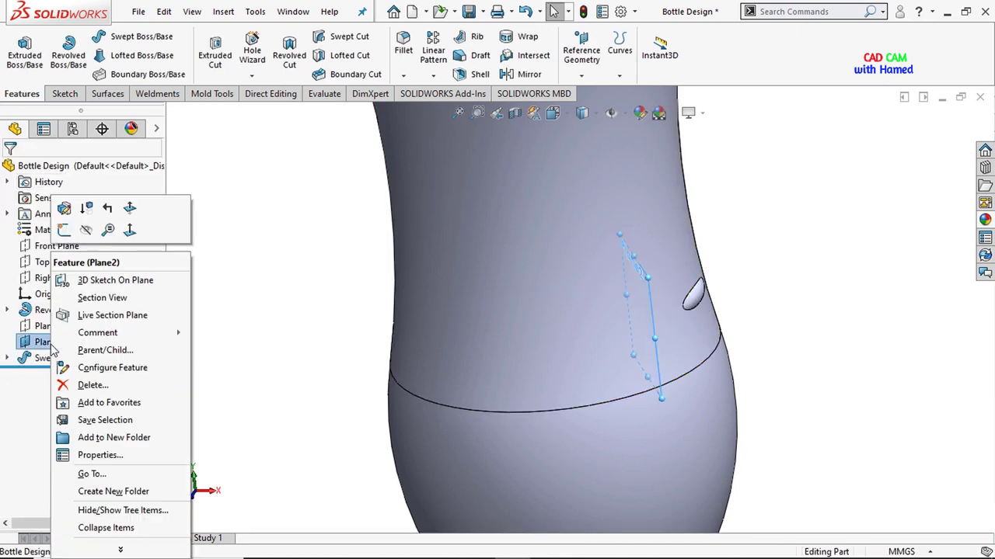
click(104, 231)
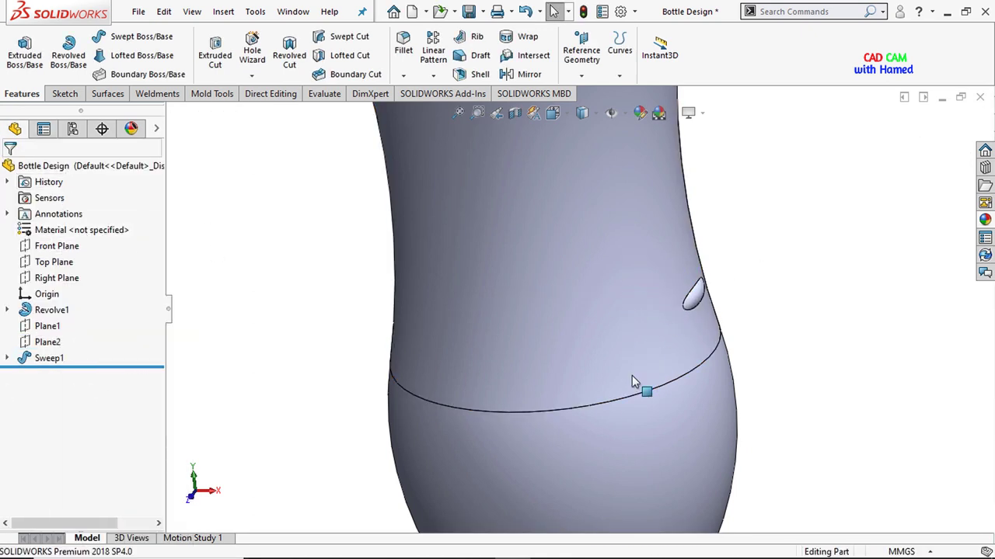
click(404, 48)
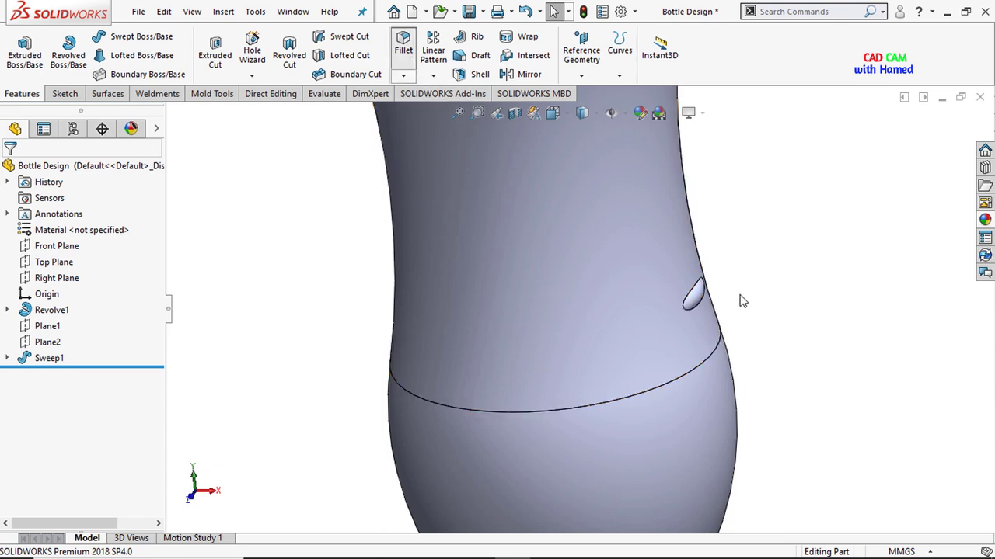
scroll(702, 311, down, 2)
scroll(683, 295, down, 3)
scroll(645, 294, down, 3)
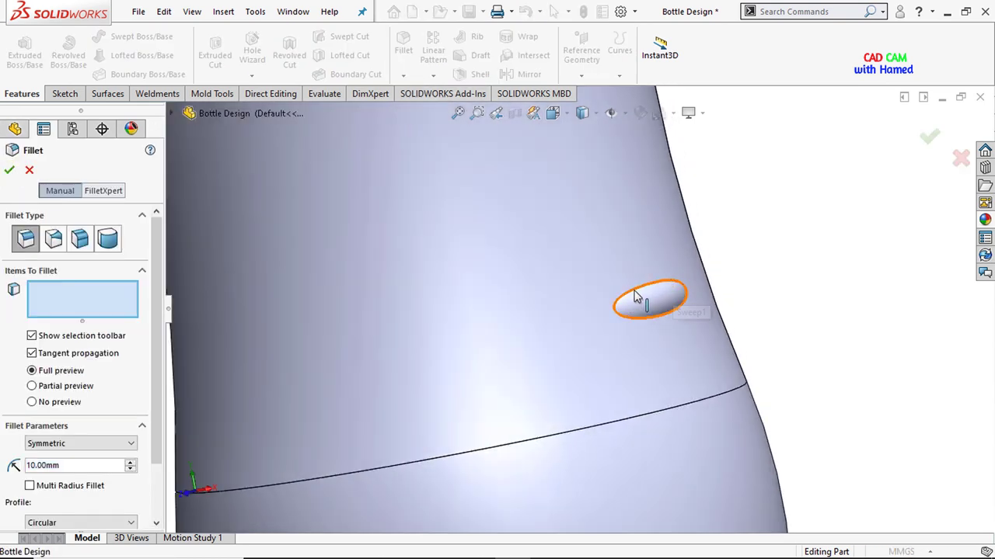
click(635, 296)
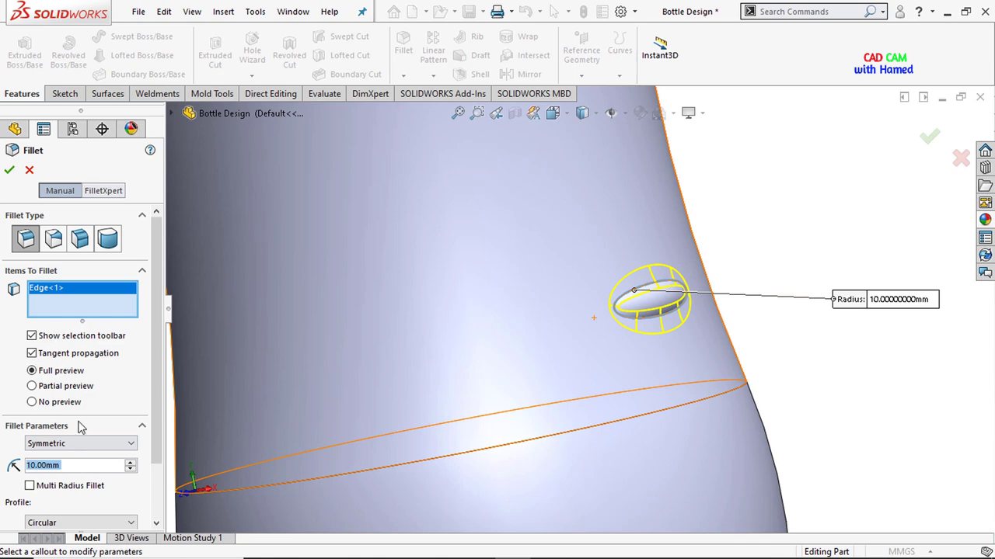
Step: Apply a 5 mm fillet radius to that edge, creating Fillet1
text(5)
key(Return)
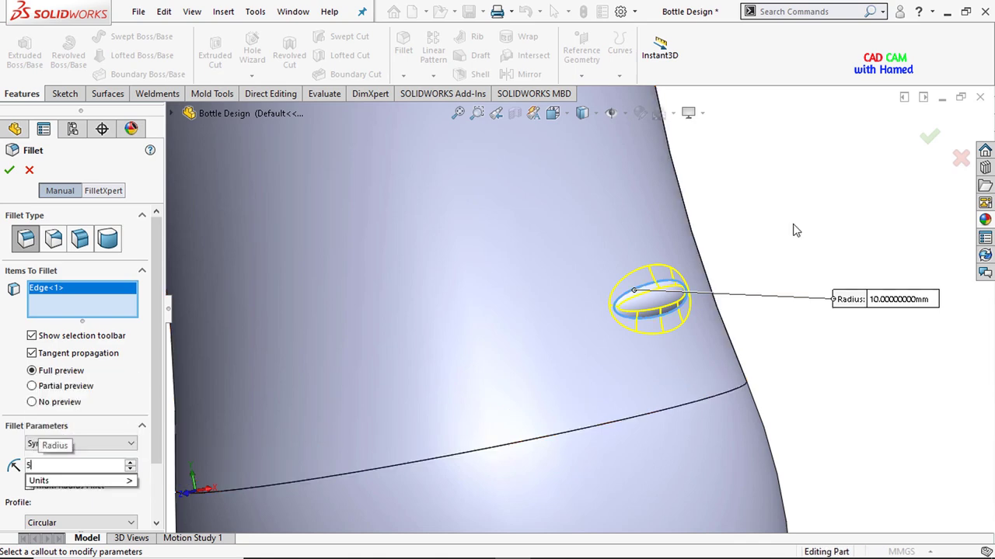
click(11, 178)
scroll(566, 415, up, 1)
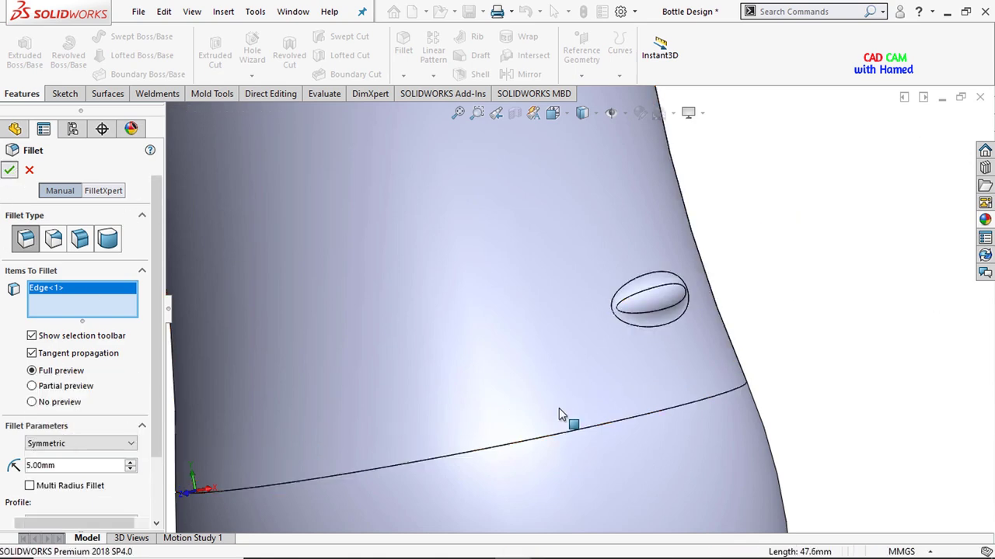
scroll(612, 438, up, 2)
scroll(610, 423, up, 2)
mouse_move(610, 423)
middle_down()
mouse_move(449, 426)
mouse_move(641, 328)
middle_up()
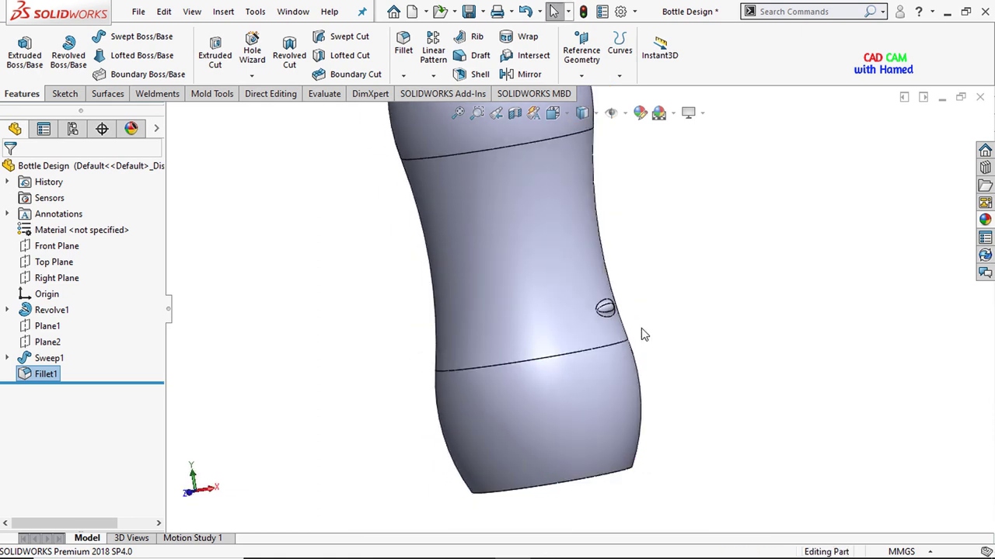
Step: Mirror Fillet1 and Sweep1 across the Right Plane as Mirror1
click(527, 76)
click(172, 114)
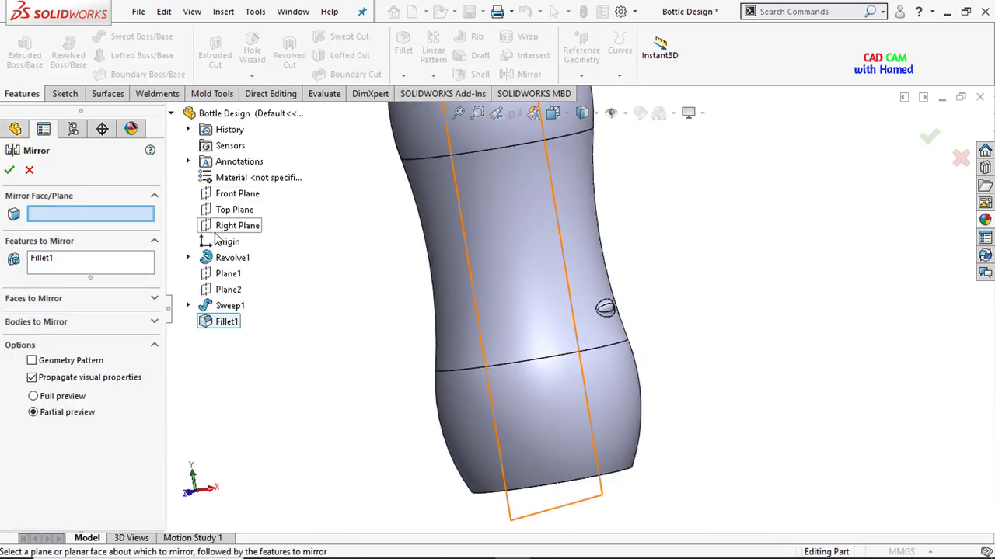
click(241, 225)
scroll(469, 395, up, 3)
middle_drag(468, 395, 589, 318)
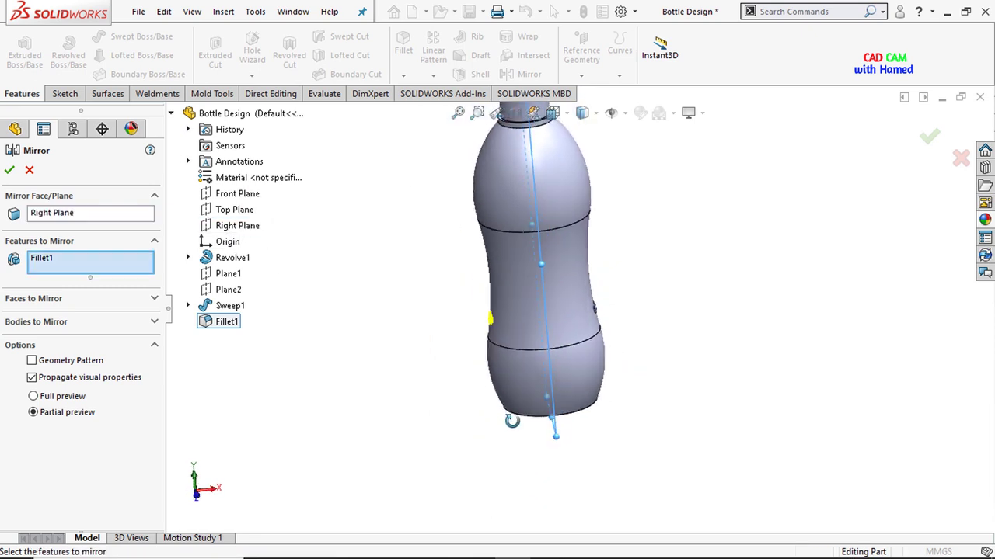
click(225, 308)
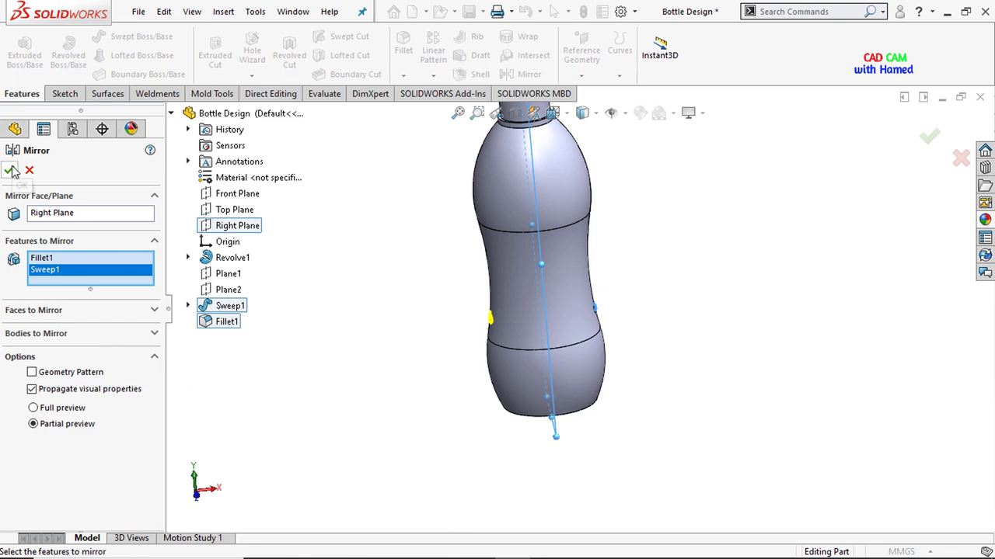
click(10, 171)
mouse_move(439, 454)
middle_down()
mouse_move(406, 355)
mouse_move(426, 413)
middle_up()
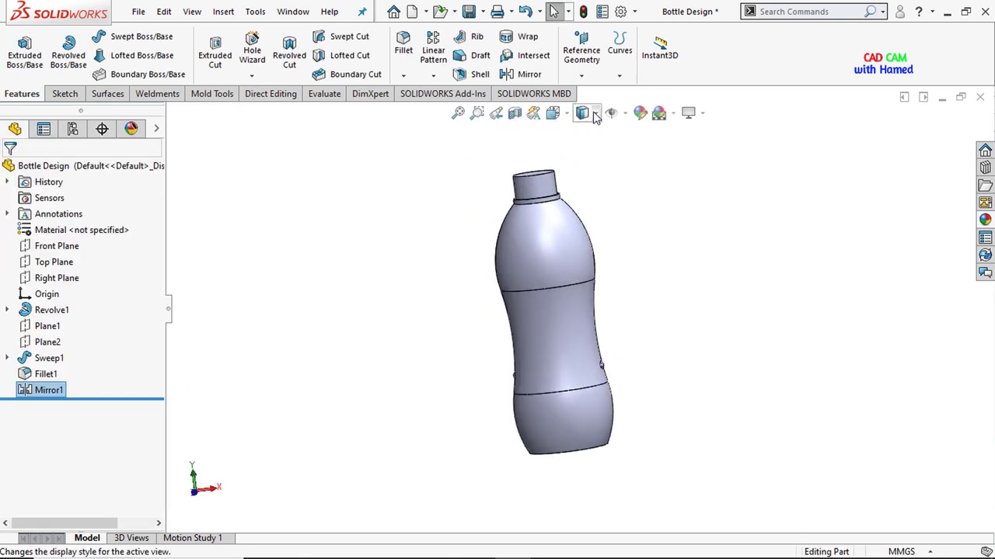
Step: Show temporary axes and use the bottle's central axis as the linear pattern direction
click(624, 113)
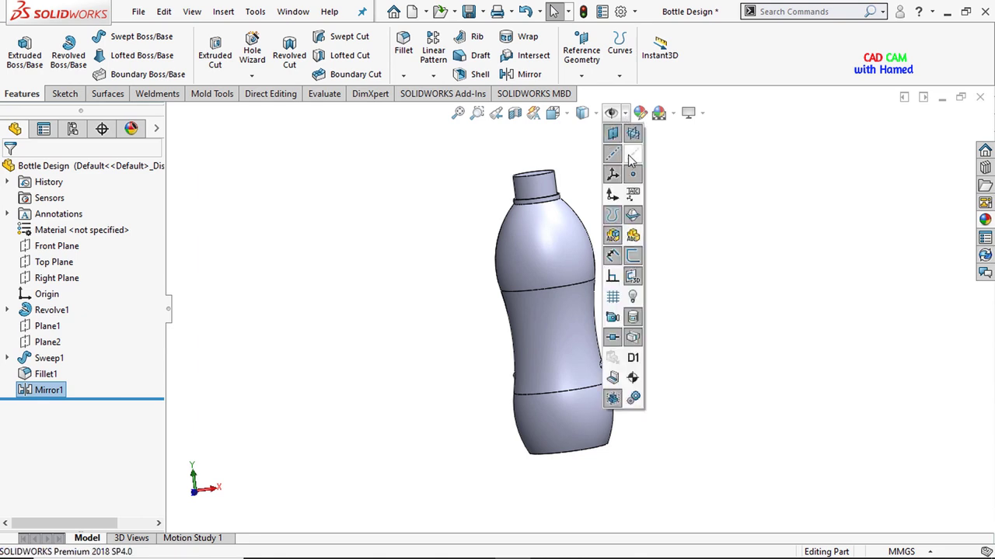
click(629, 156)
mouse_move(571, 388)
middle_down()
mouse_move(589, 384)
mouse_move(543, 388)
mouse_move(536, 373)
middle_up()
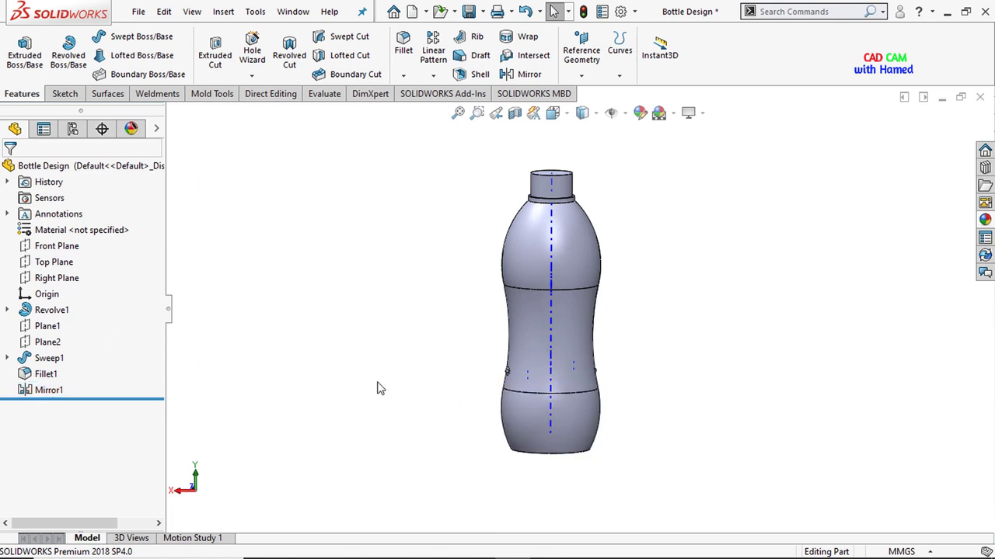
click(431, 76)
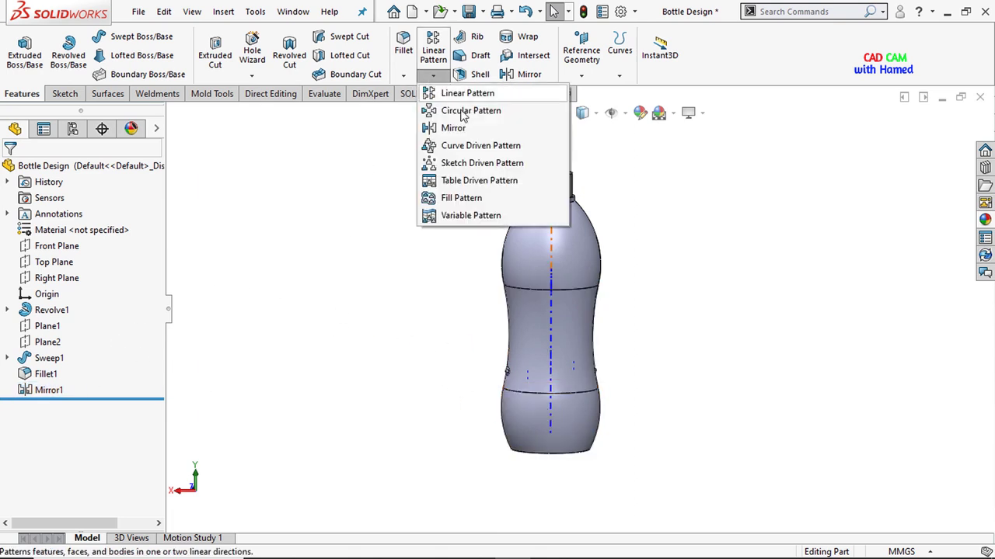
click(468, 93)
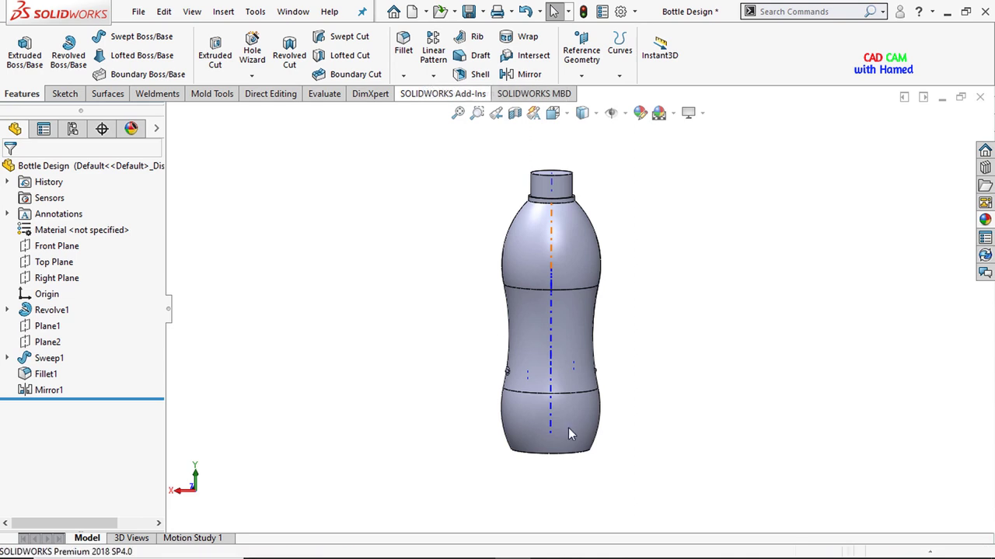
mouse_move(477, 381)
middle_down()
mouse_move(511, 406)
mouse_move(517, 400)
middle_up()
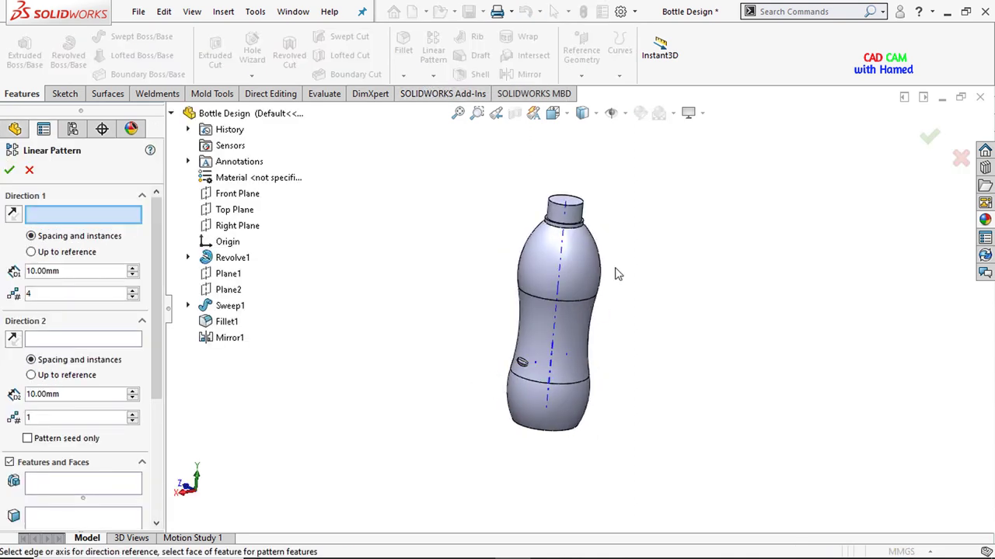
click(560, 248)
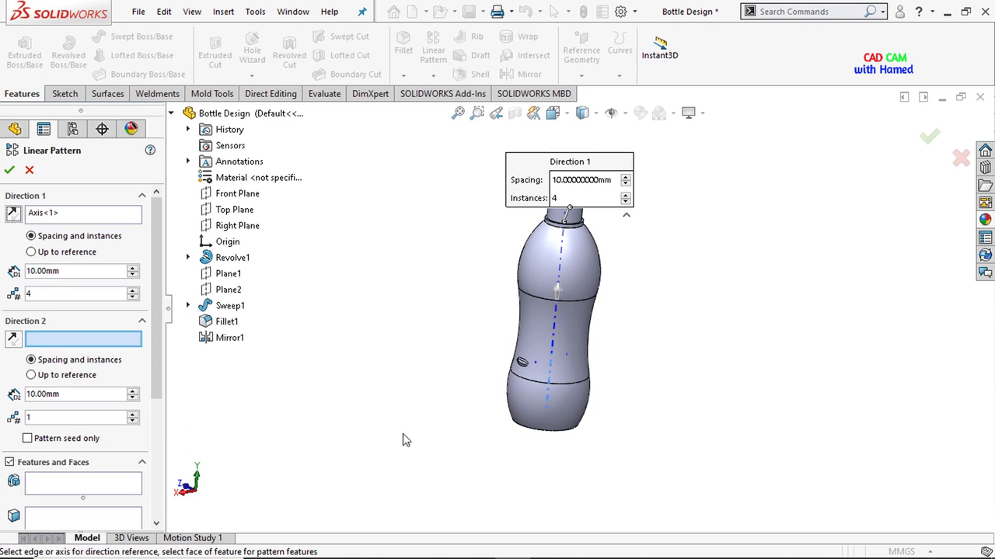
Step: Pattern Mirror1 at 22.5 mm spacing, 4 instances, creating LPattern1
middle_drag(403, 440, 405, 299)
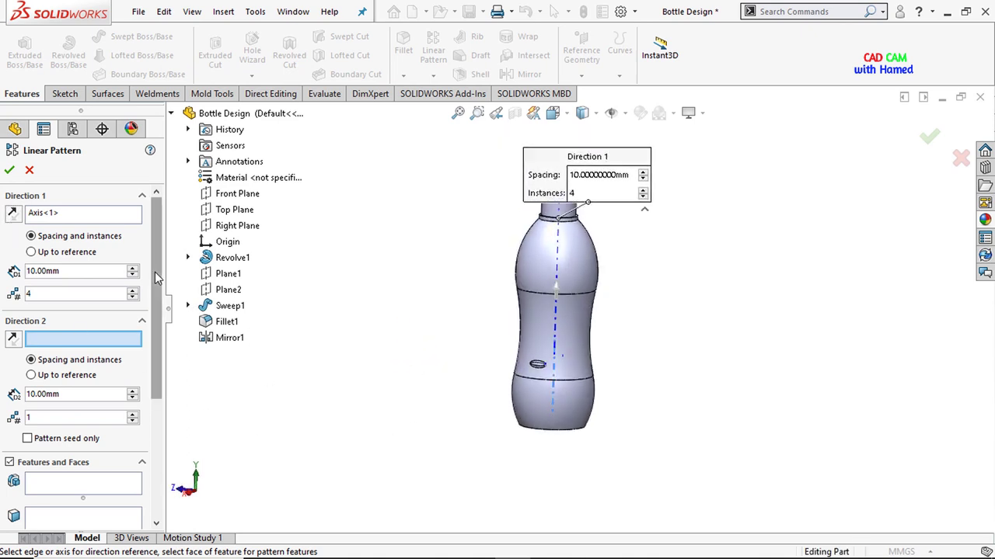
scroll(154, 272, down, 3)
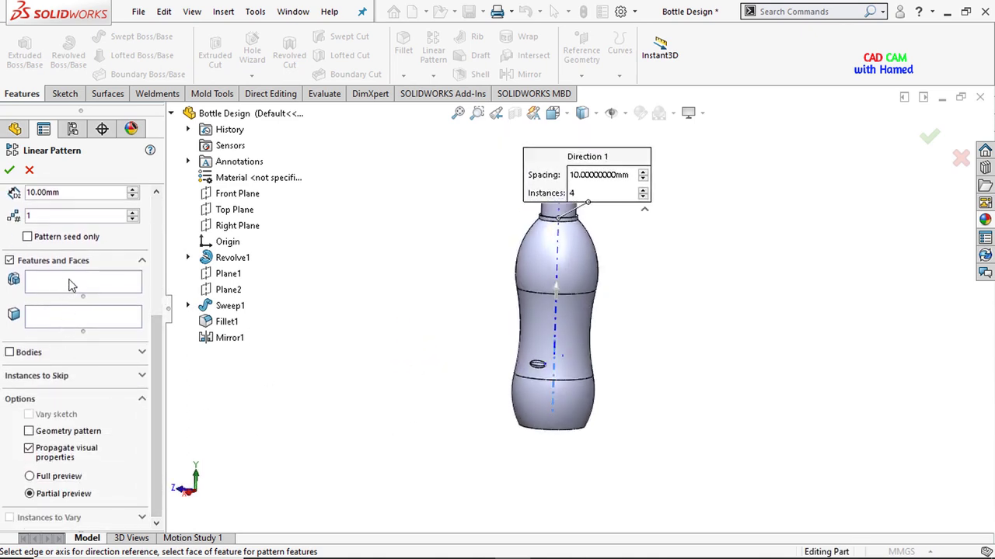
click(226, 340)
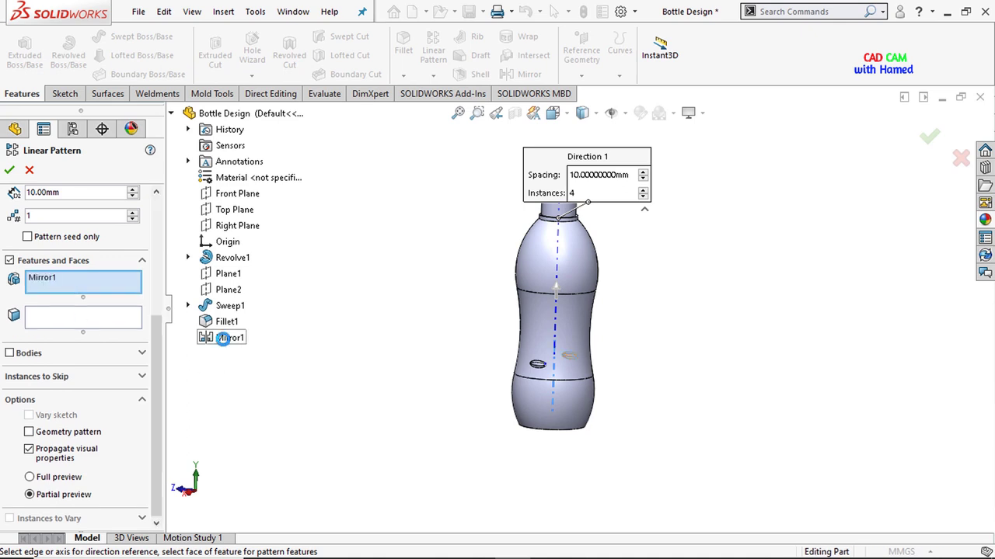
scroll(59, 241, up, 5)
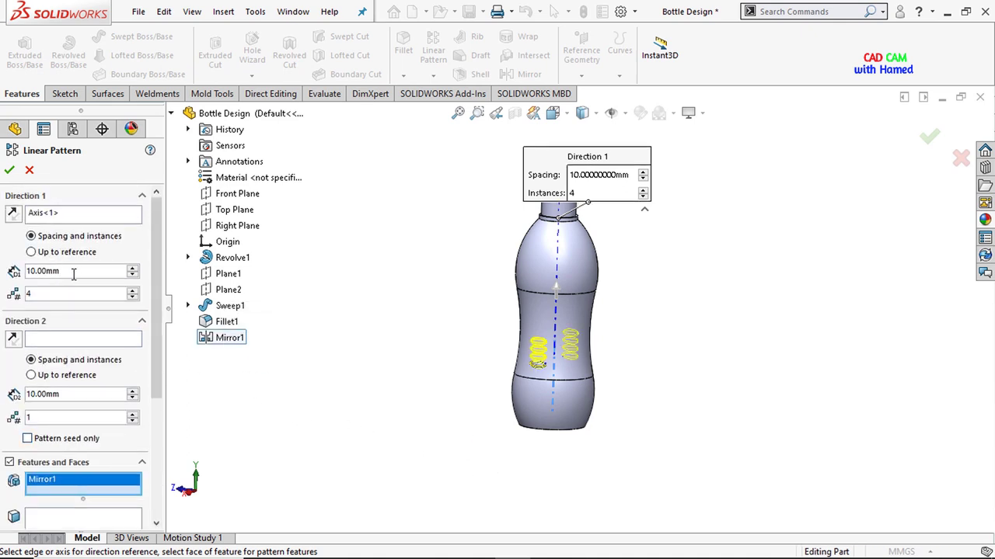
text(2)
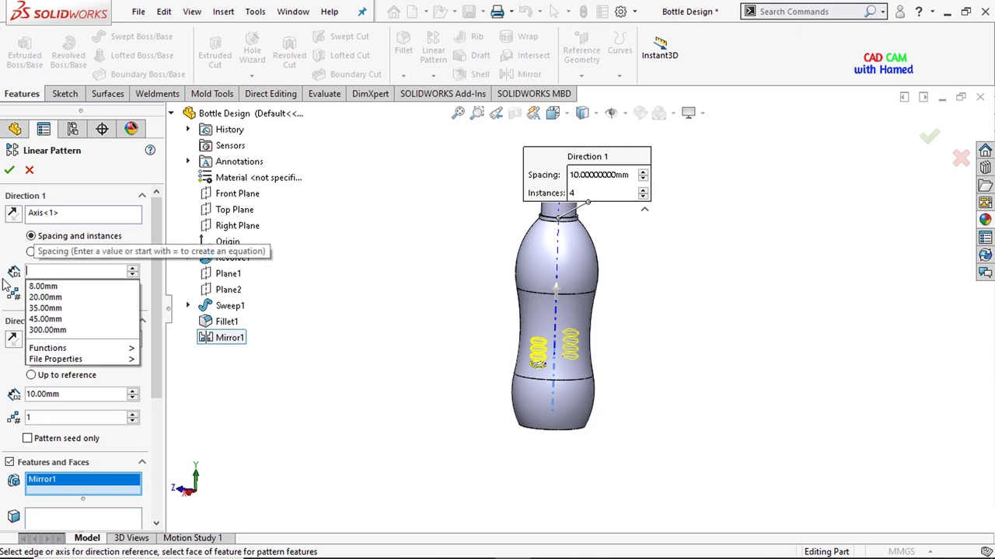
text(2)
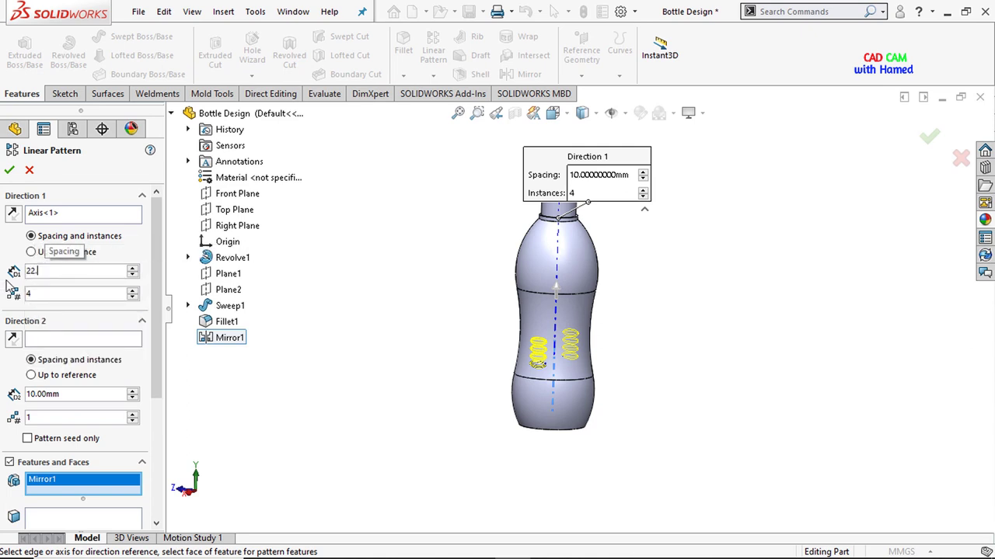
text(.5)
key(Return)
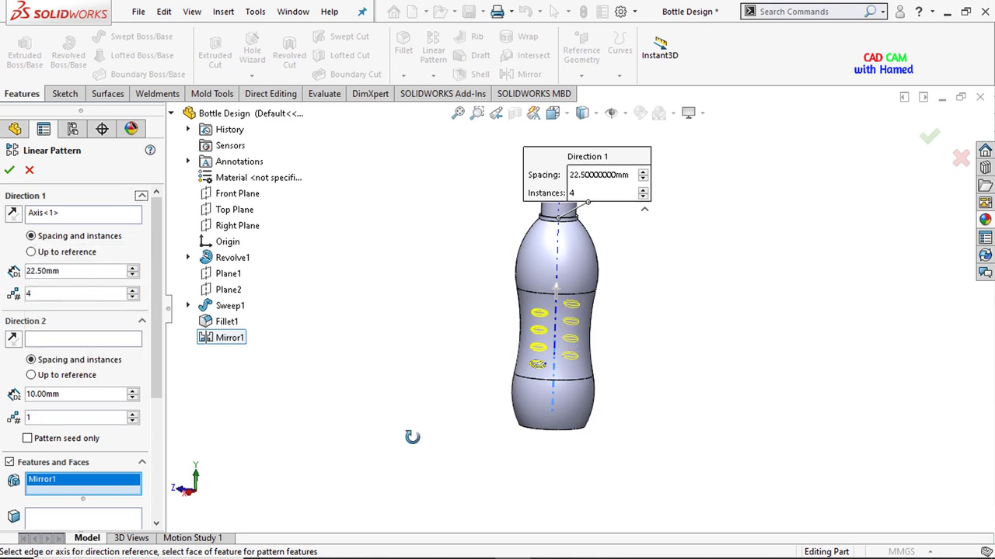
mouse_move(412, 437)
middle_down()
mouse_move(371, 453)
mouse_move(90, 308)
middle_up()
click(10, 170)
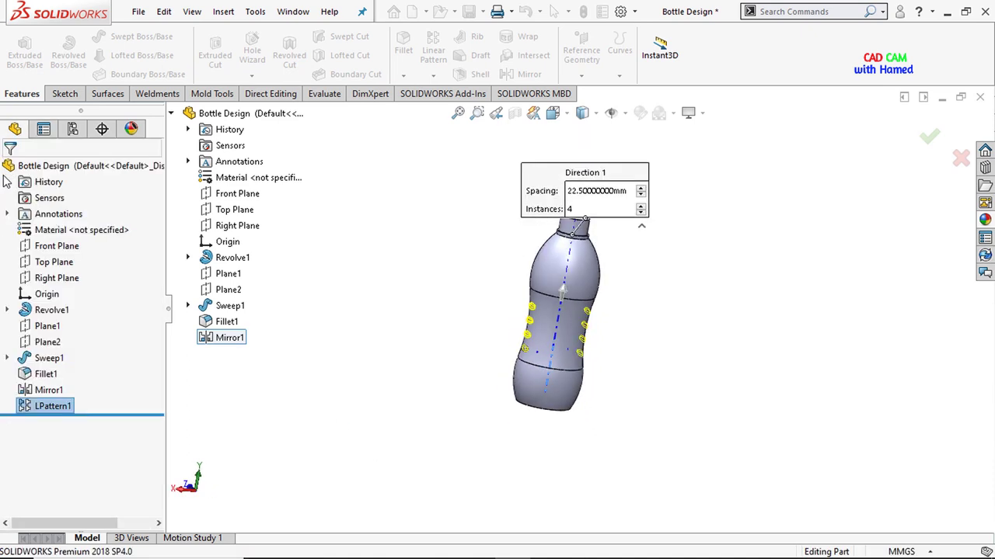
scroll(560, 320, down, 3)
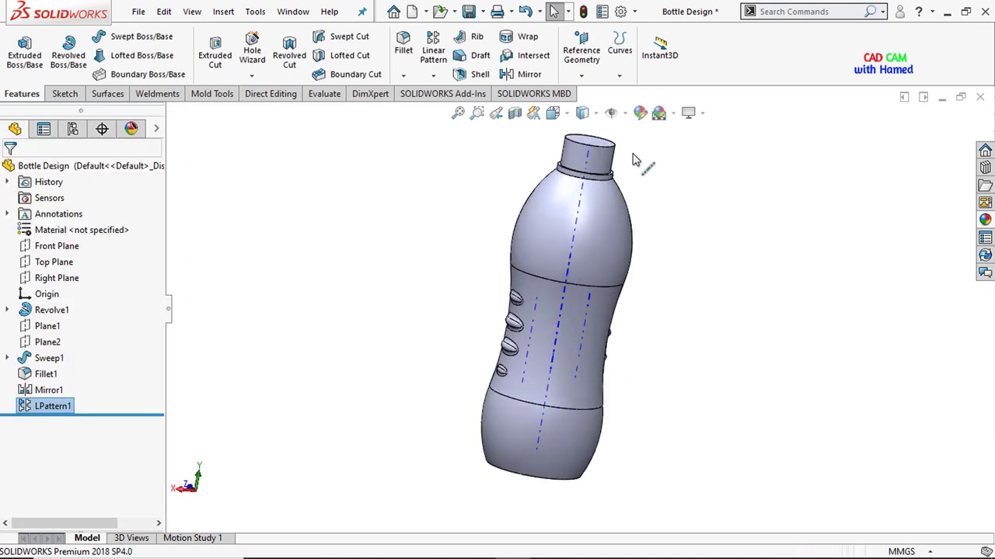
Step: Hide the axes, view the Front Plane normal-to, and start a sketch on it
click(625, 113)
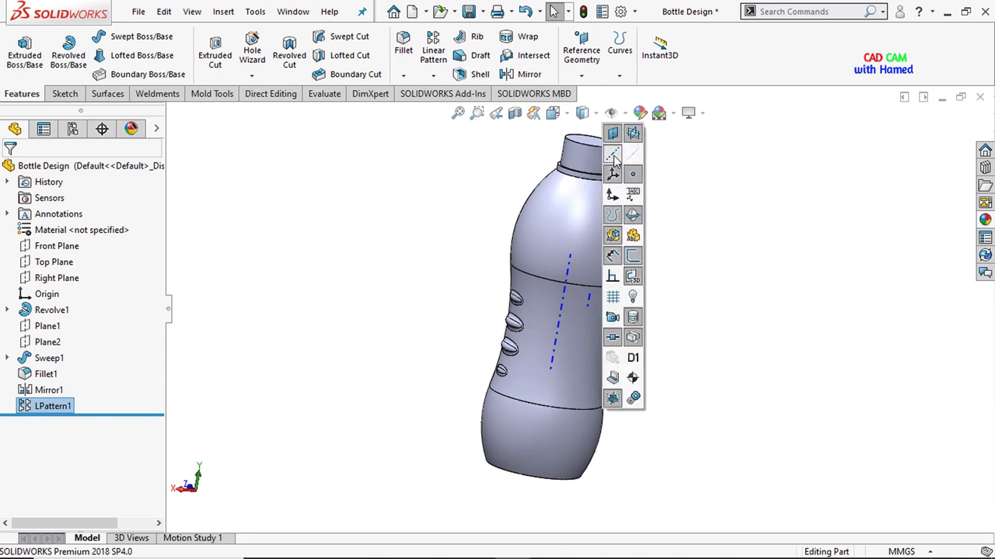
mouse_move(660, 366)
middle_down()
mouse_move(676, 356)
mouse_move(648, 381)
middle_up()
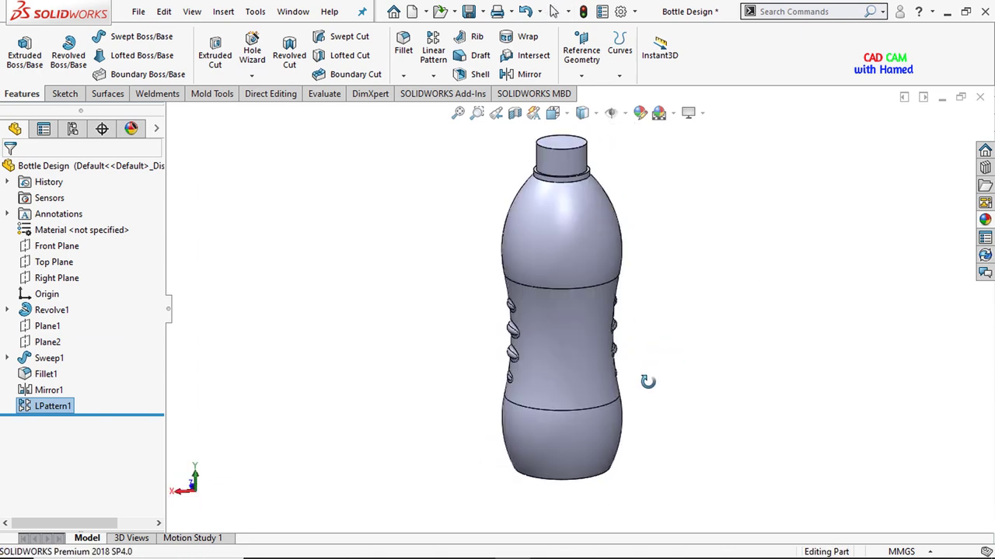
right_click(58, 247)
click(125, 231)
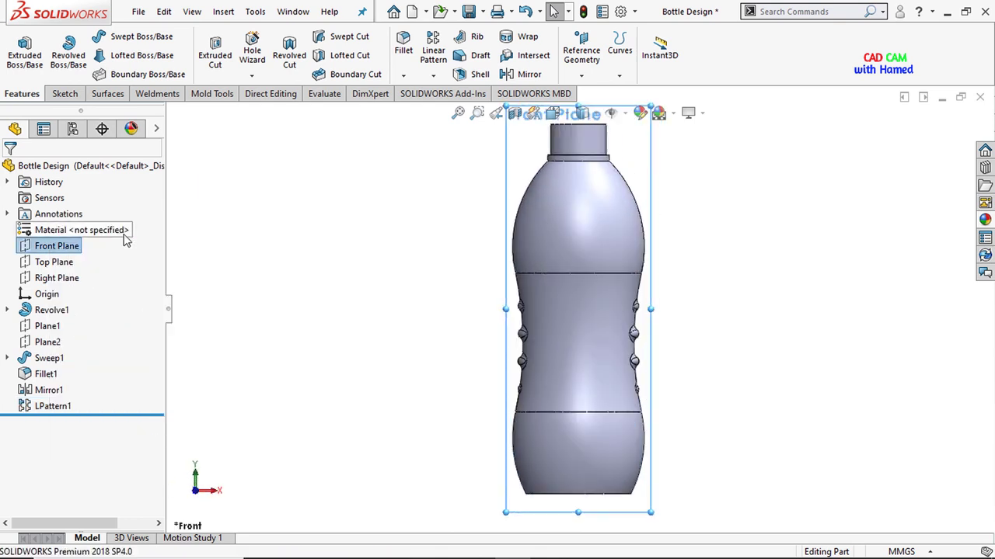
right_click(64, 248)
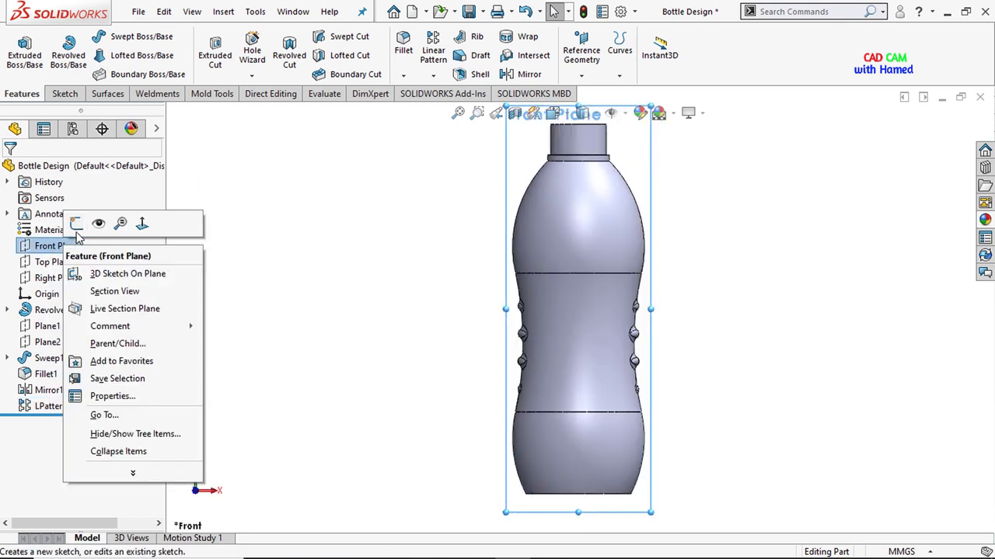
click(76, 229)
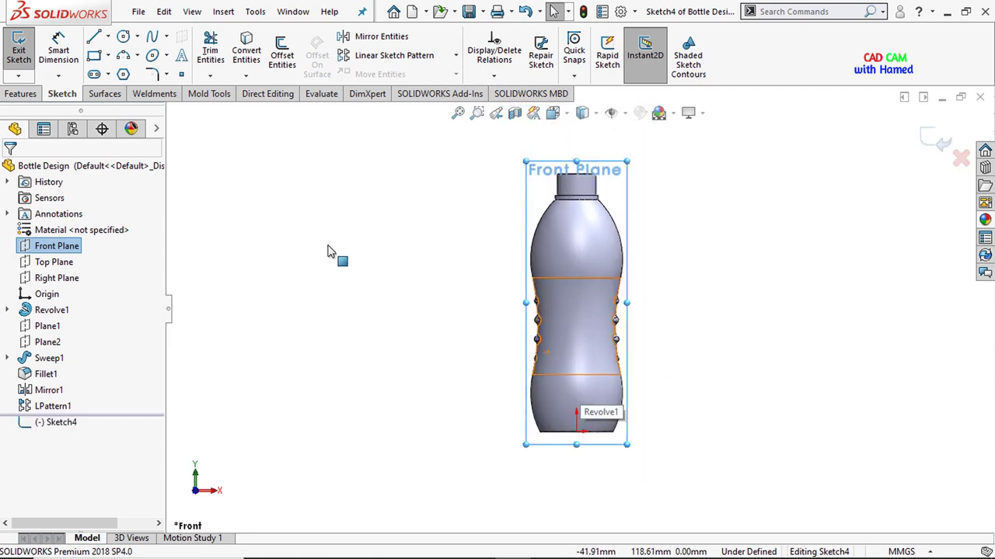
Step: Draw a U-shaped upper spline dipping to the bottle centre
click(166, 38)
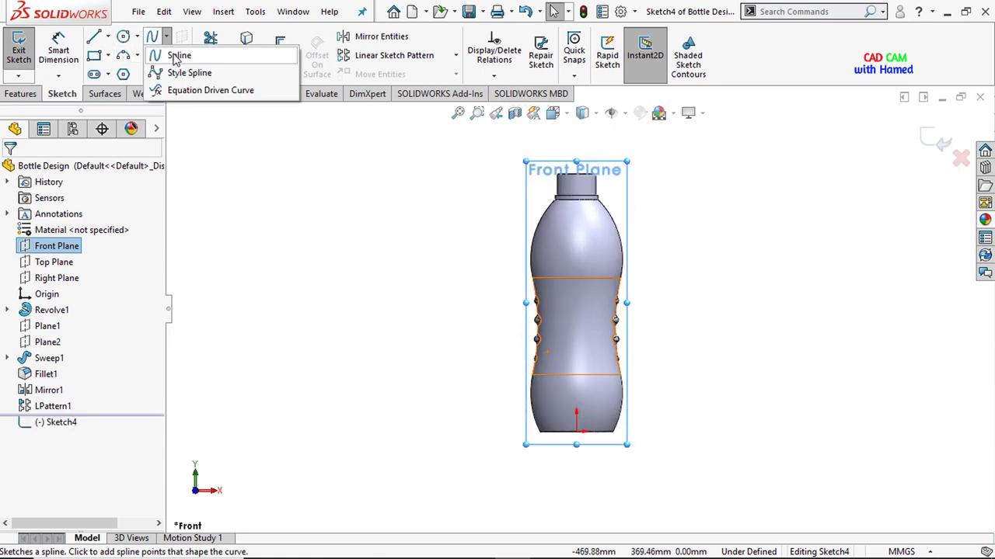
click(178, 56)
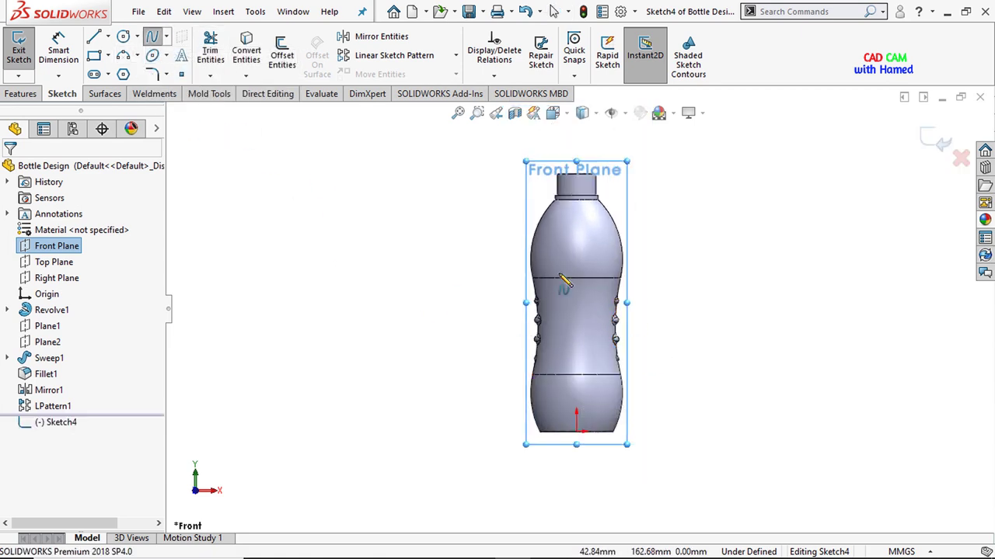
click(493, 241)
click(577, 288)
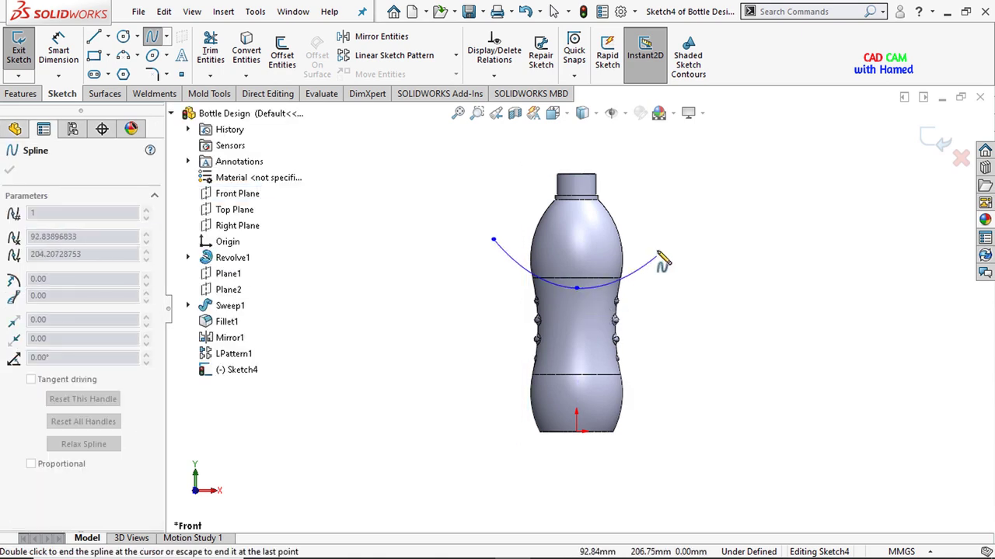
click(658, 235)
right_click(721, 261)
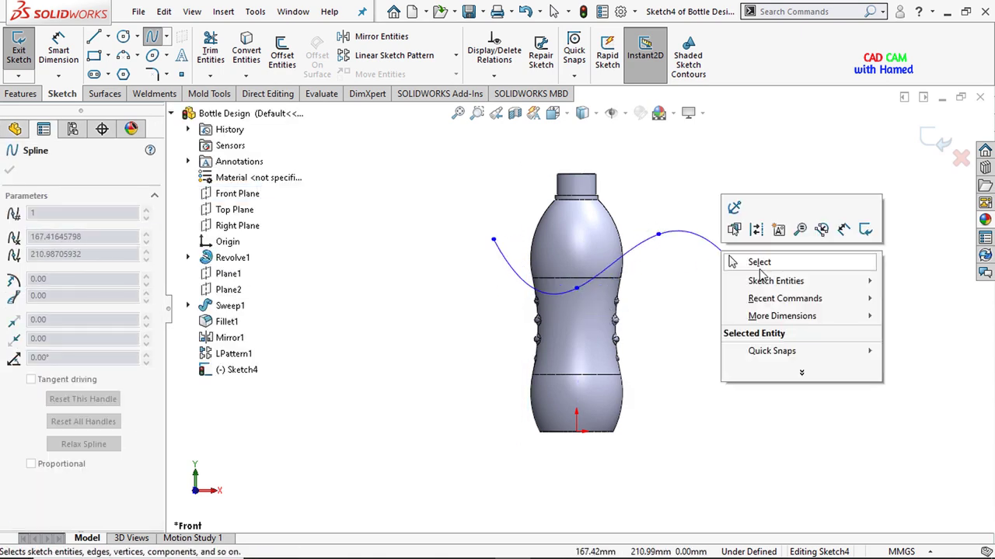
click(757, 263)
Step: Draw an arched lower spline peaking at the bottle centre near the base
click(165, 37)
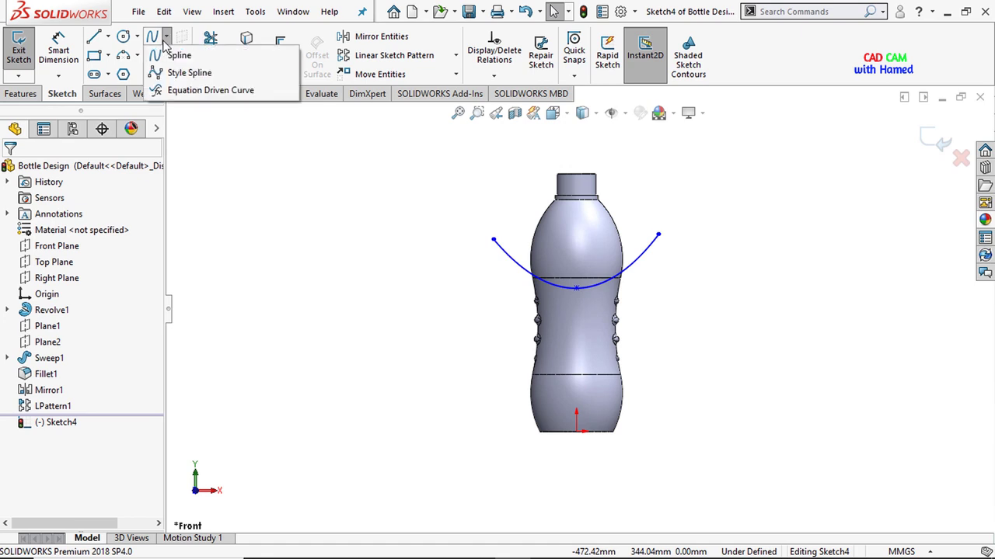
click(175, 53)
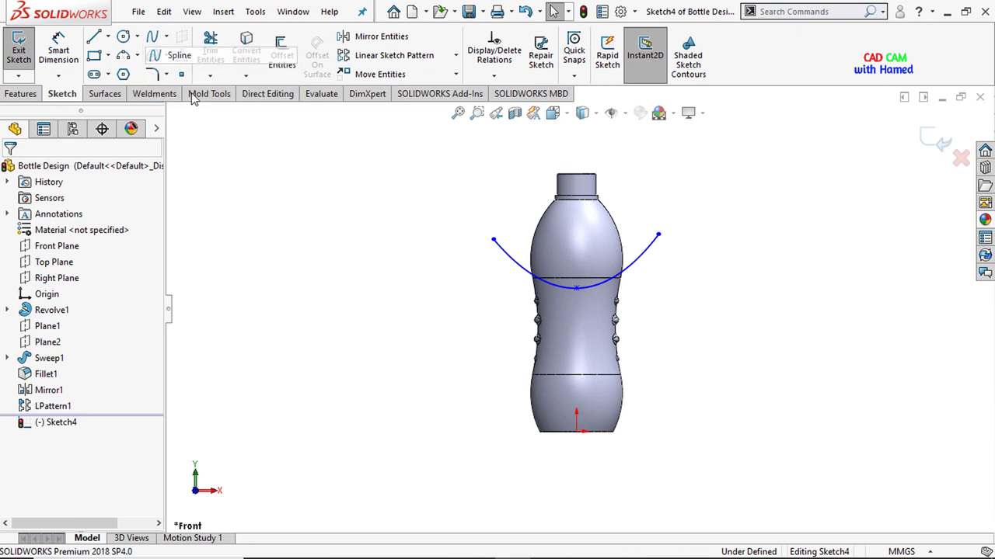
click(494, 414)
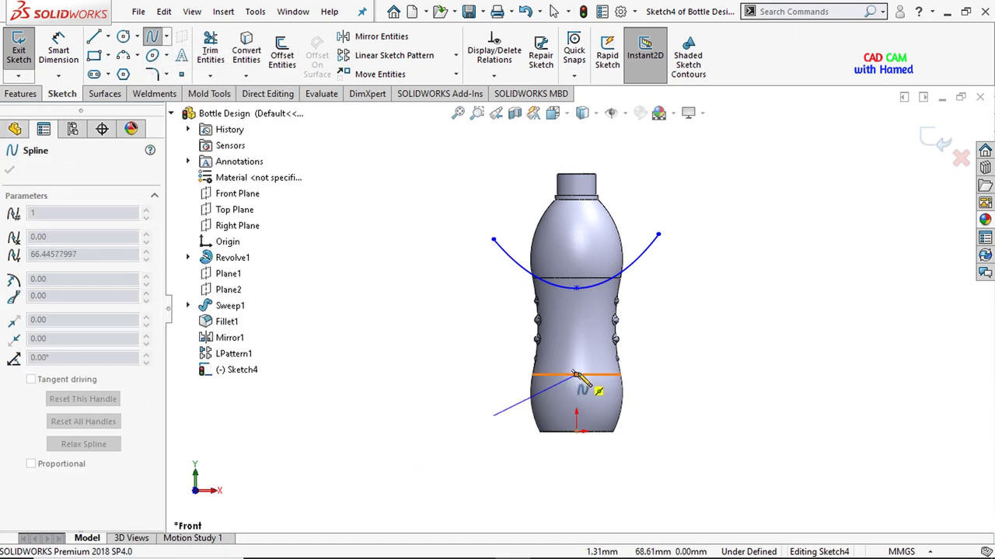
click(576, 368)
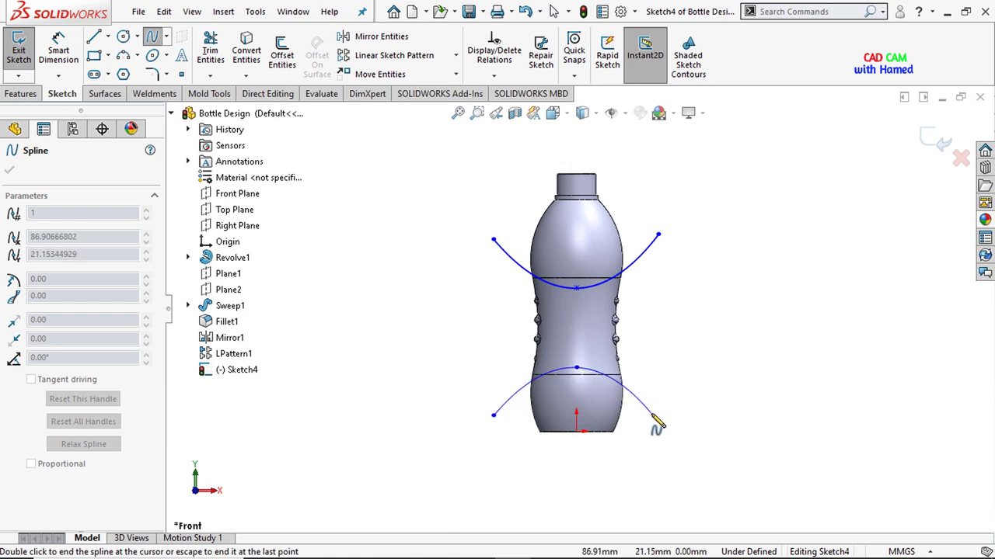
click(658, 416)
key(Escape)
key(Escape)
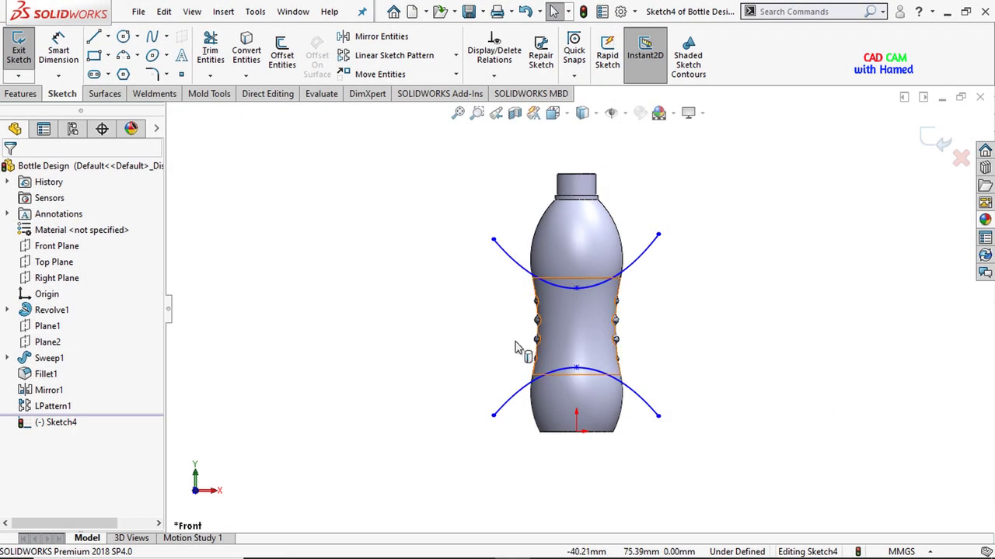
Step: Make the upper and lower spline endpoint pairs horizontal to each other
click(494, 241)
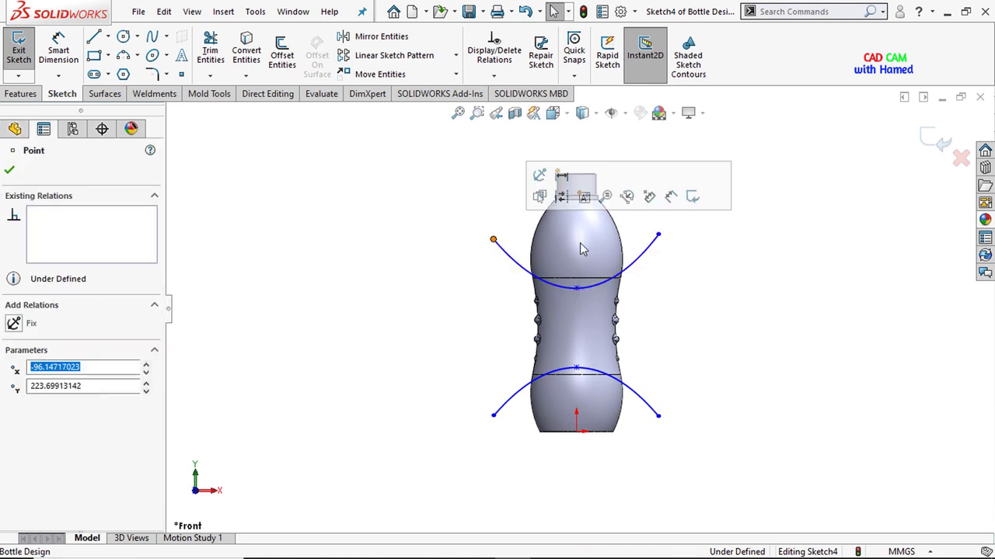
ctrl+click(658, 235)
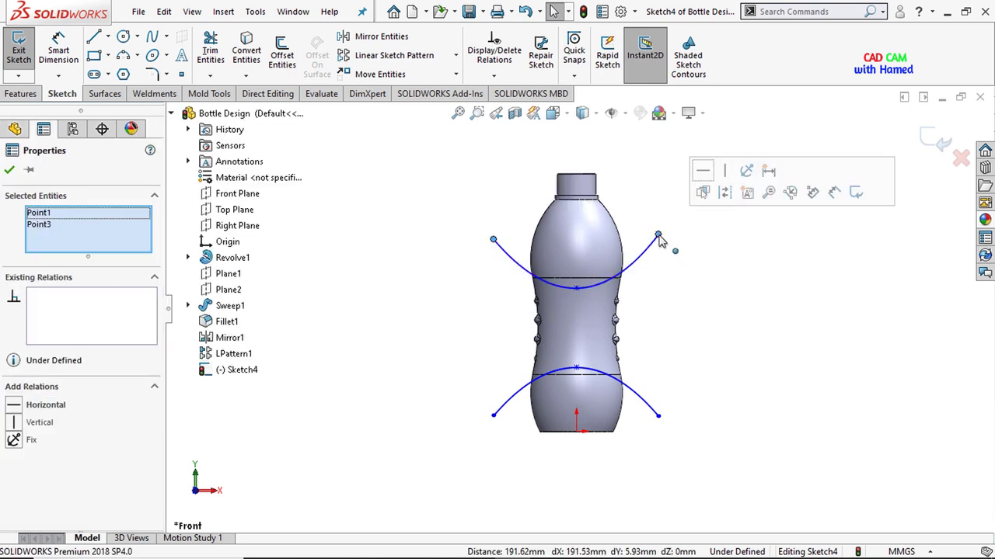
click(701, 172)
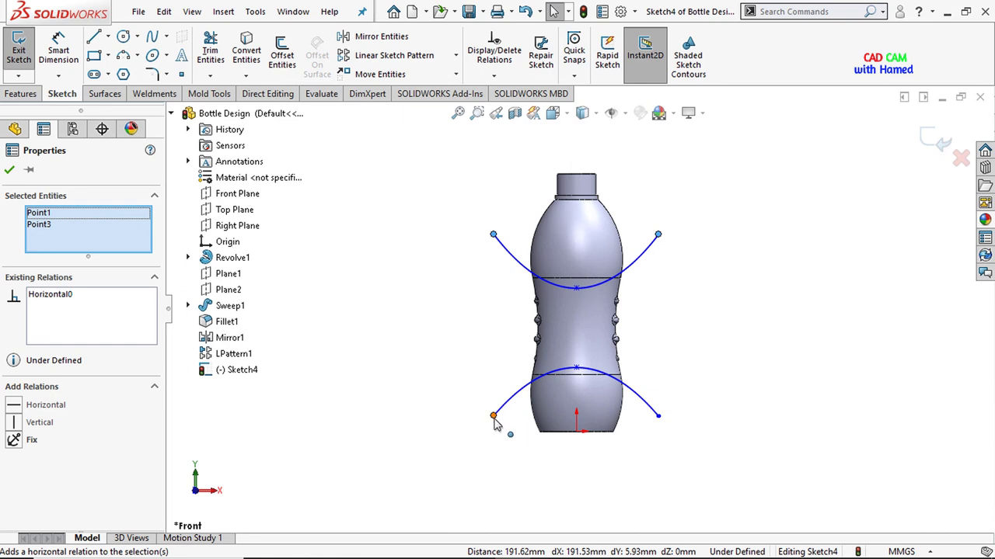
click(493, 417)
ctrl+click(658, 417)
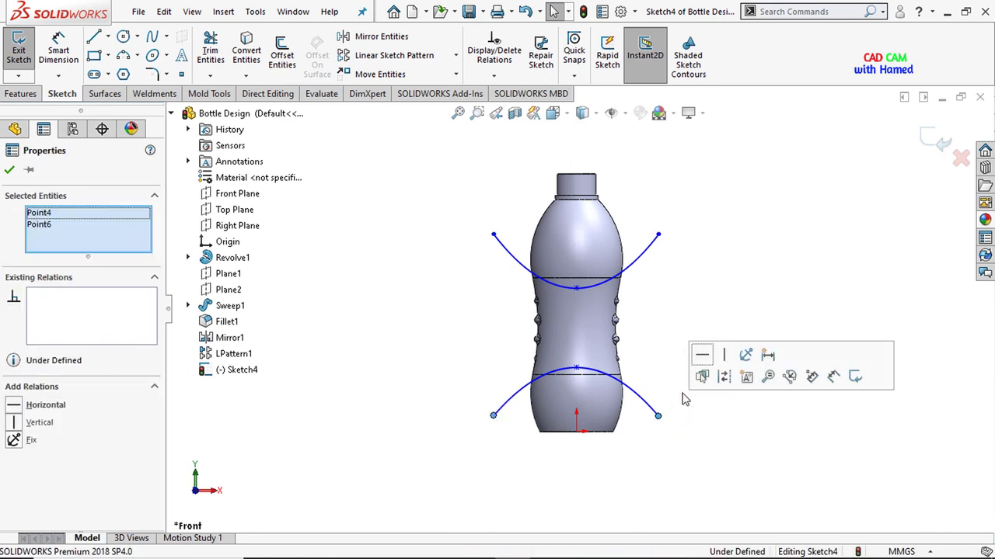
click(703, 355)
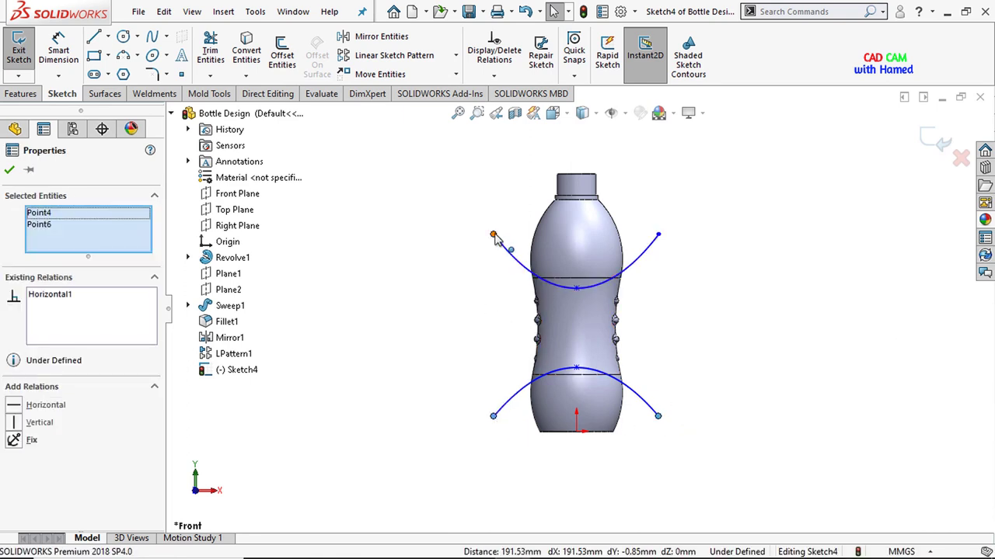
Step: Align the left and right endpoint pairs vertically, and both arc centres vertically with the origin
click(493, 235)
ctrl+click(493, 417)
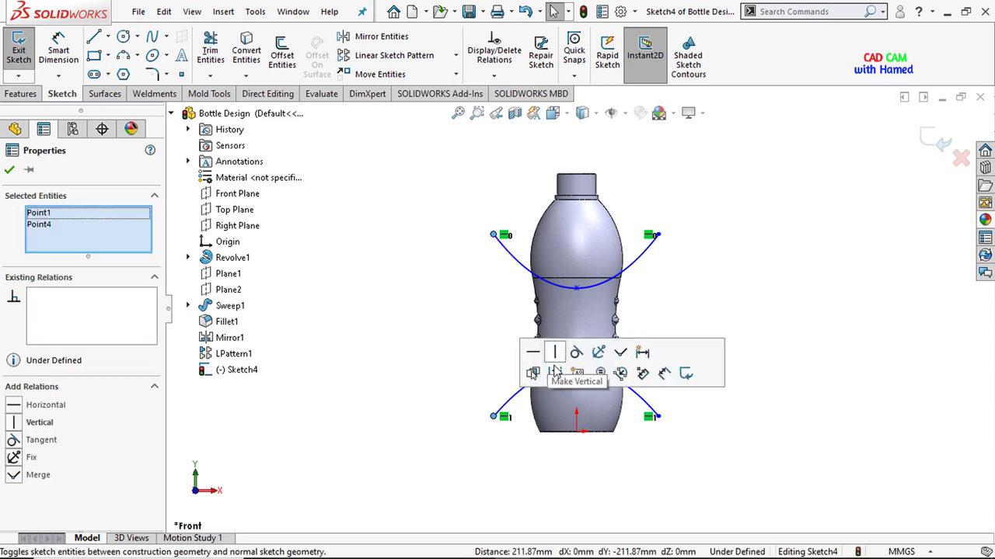
click(553, 355)
click(658, 236)
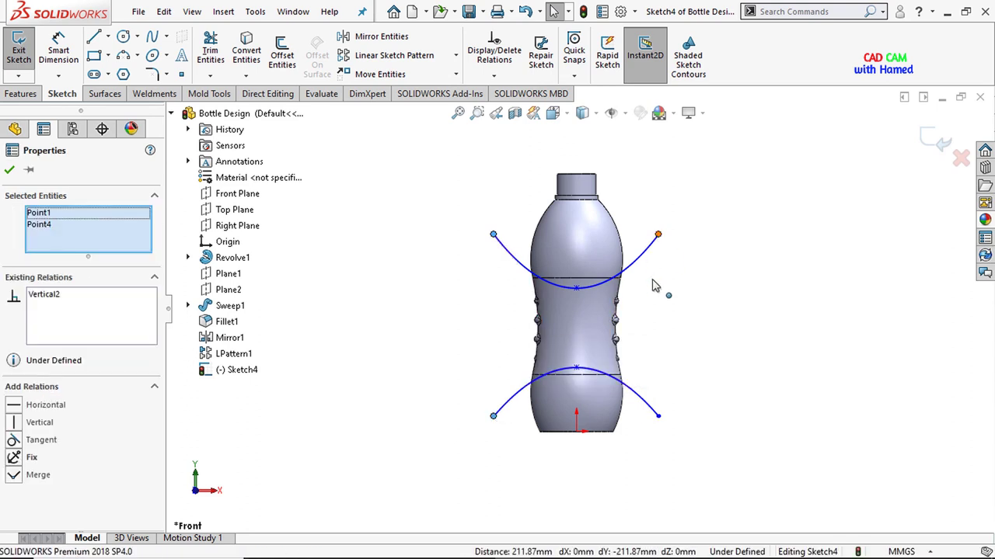
ctrl+click(659, 417)
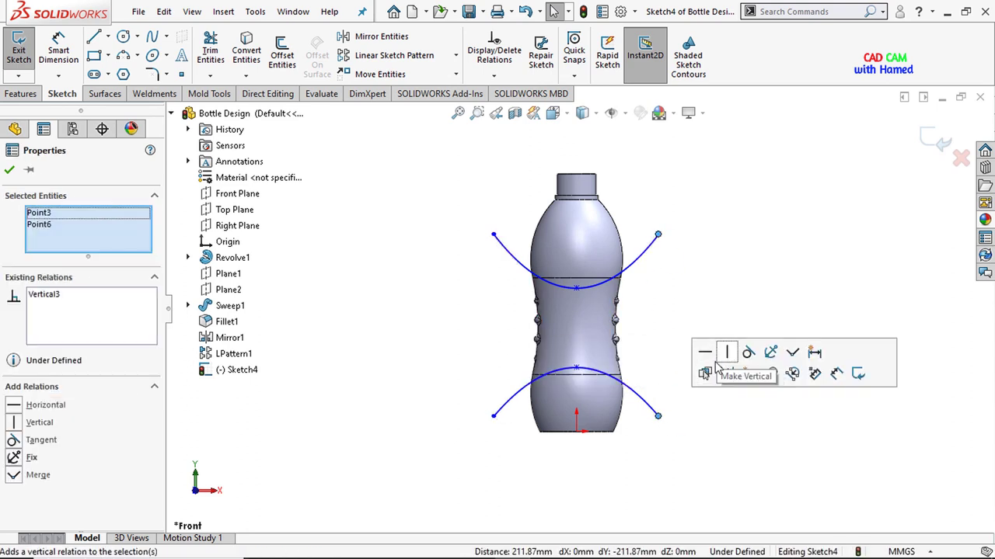
click(576, 288)
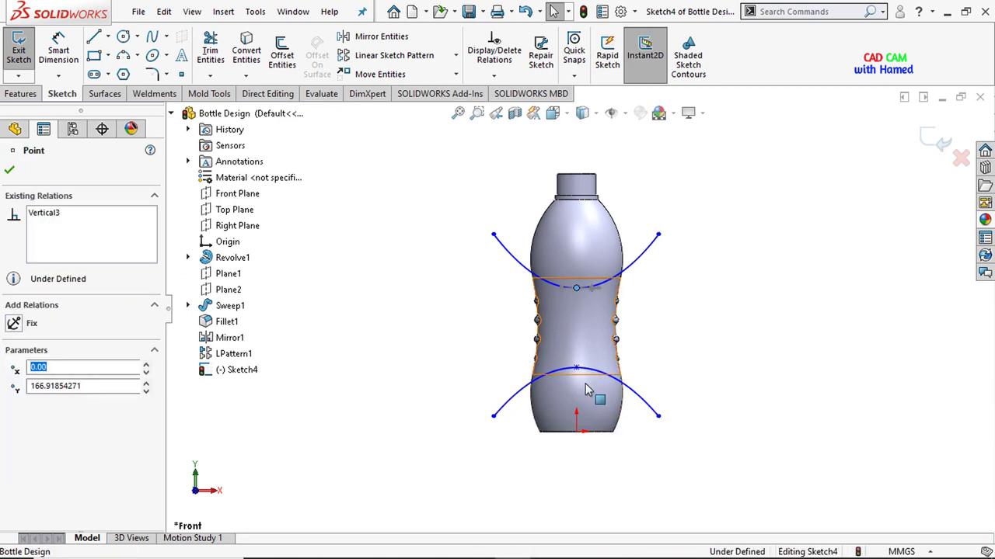
ctrl+click(576, 368)
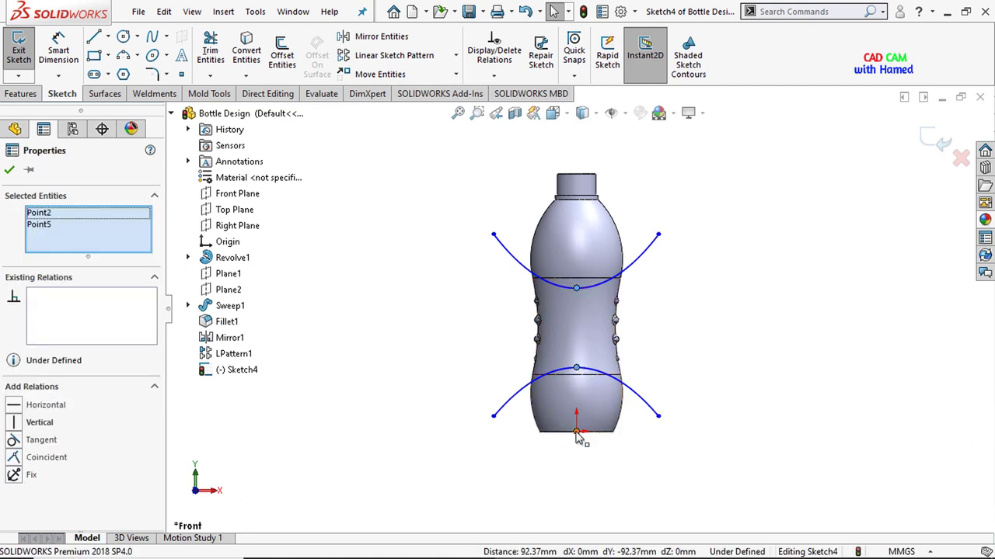
ctrl+click(576, 431)
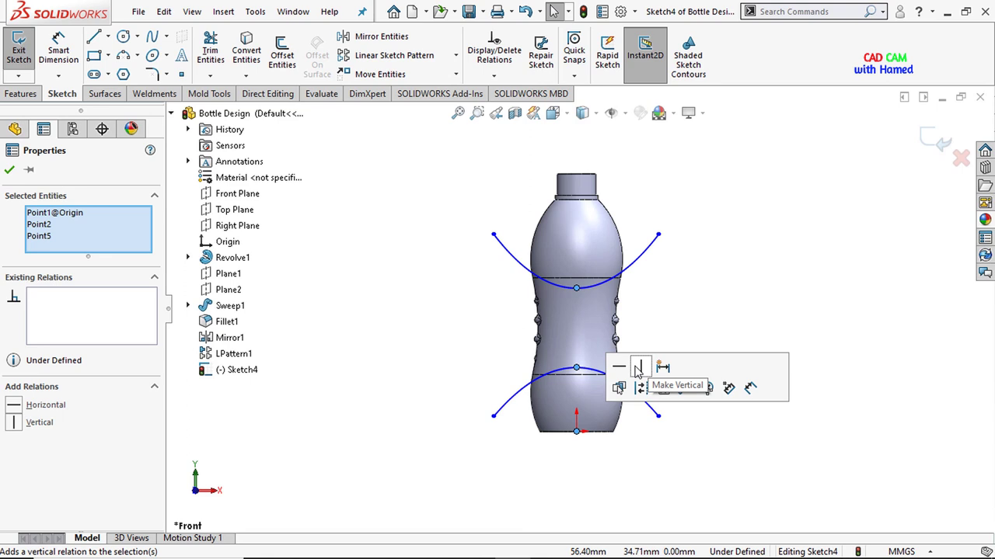
click(10, 171)
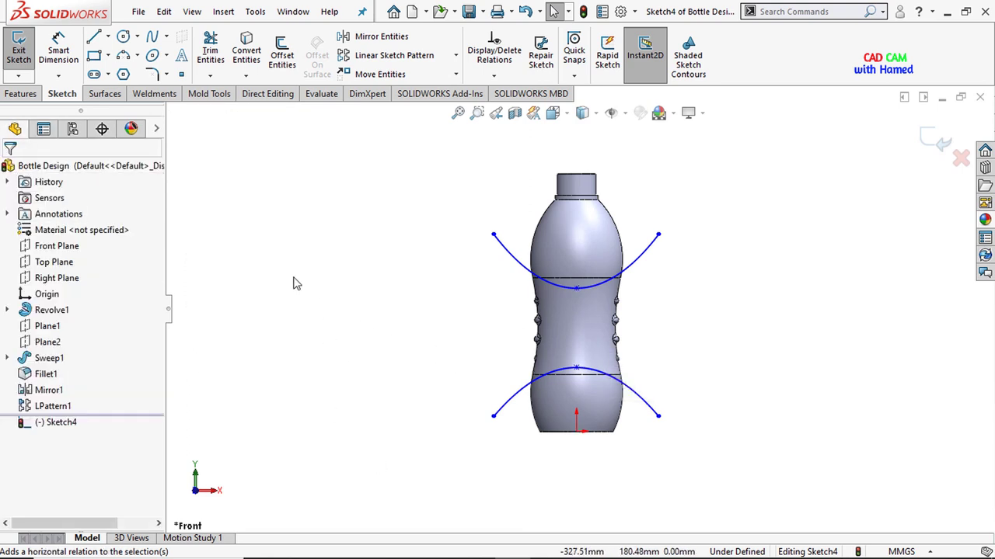
Step: Dimension the lower arc centre 70 mm and the lower-left endpoint 20 mm above the origin
click(56, 48)
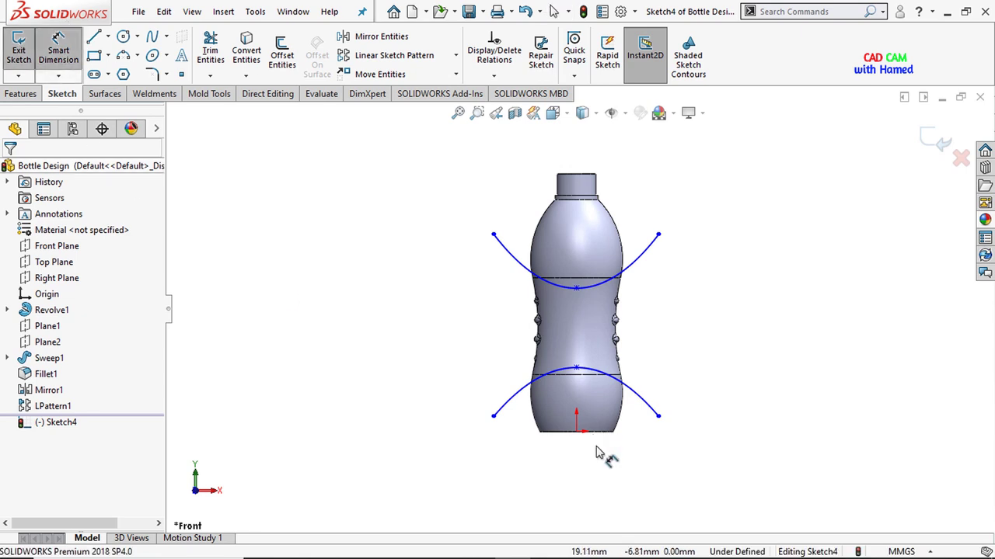
click(576, 432)
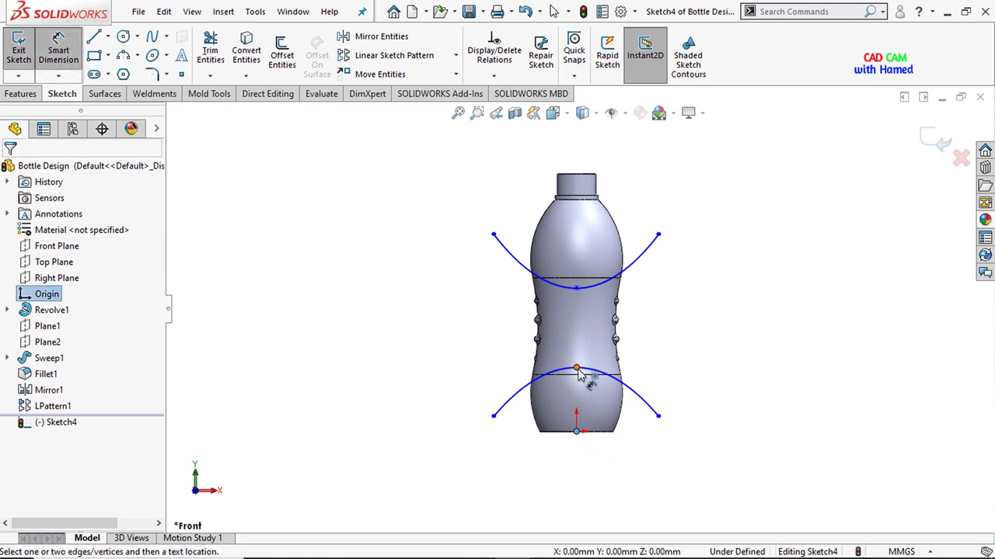
click(577, 369)
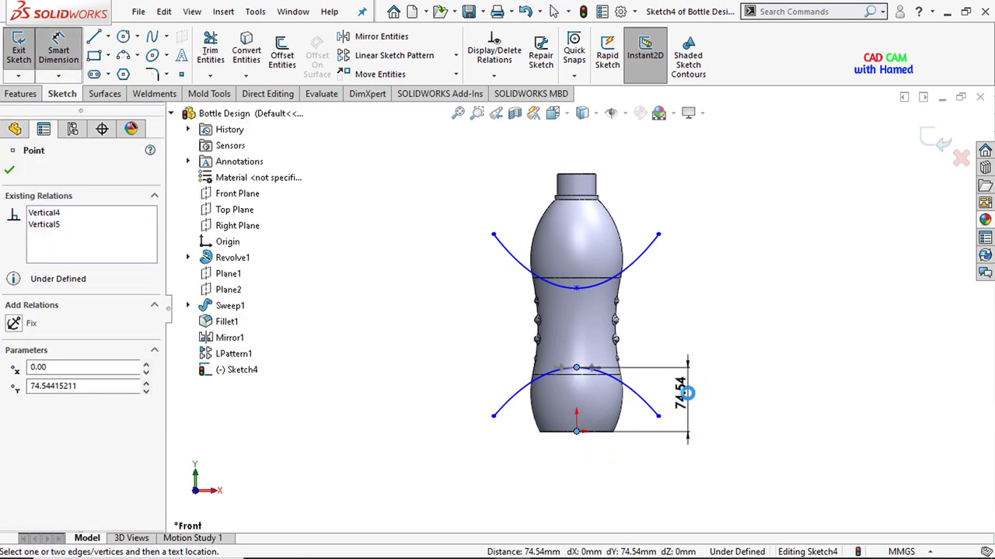
click(686, 394)
key(BackSpace)
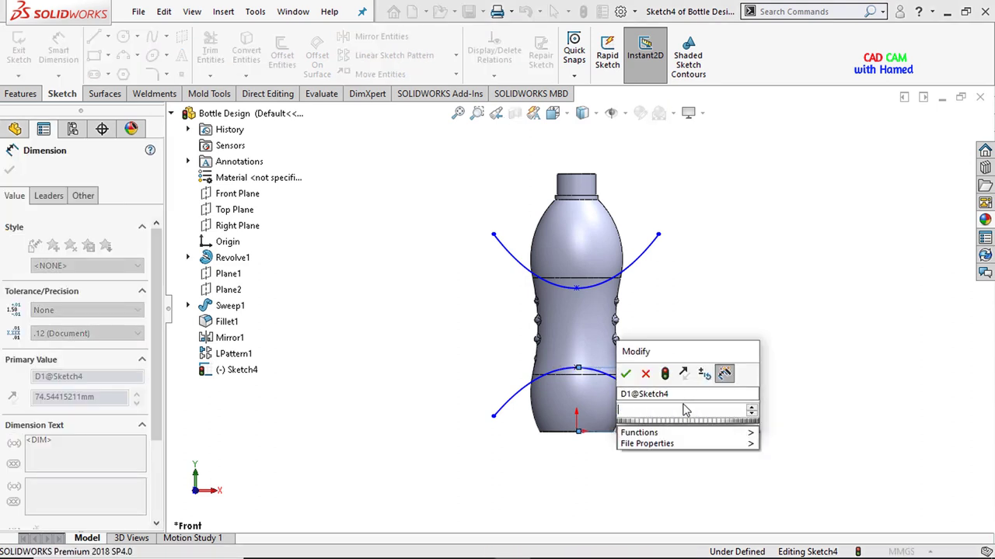
text(70)
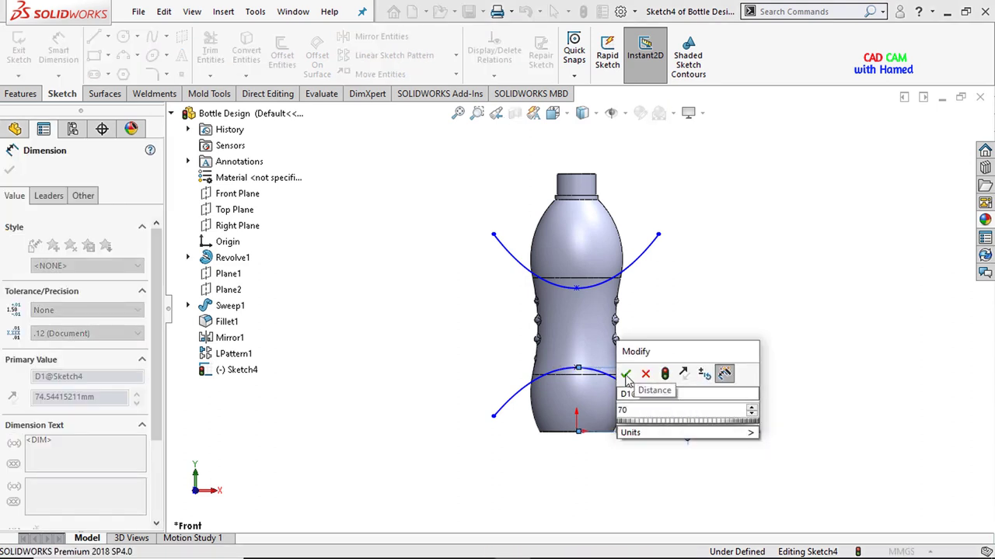
click(626, 376)
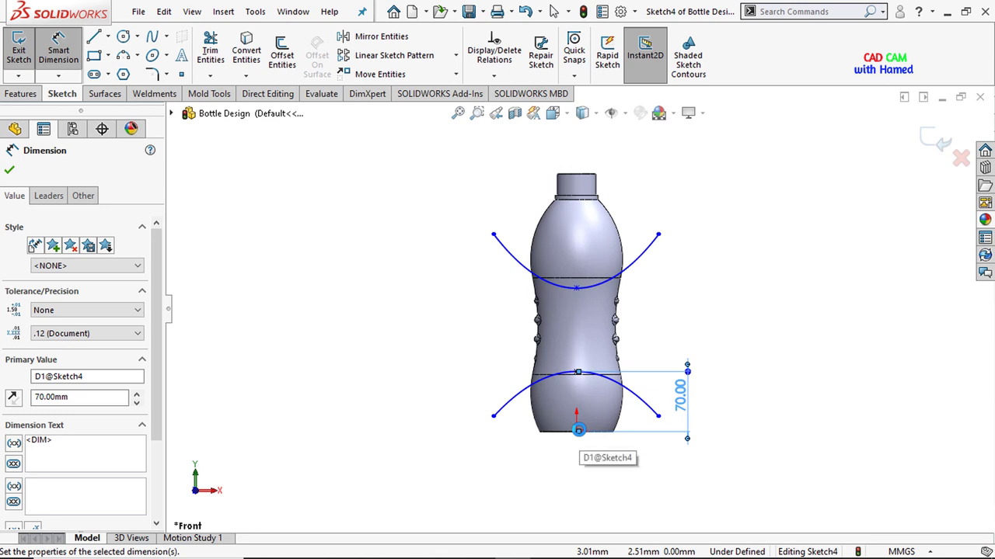
click(493, 417)
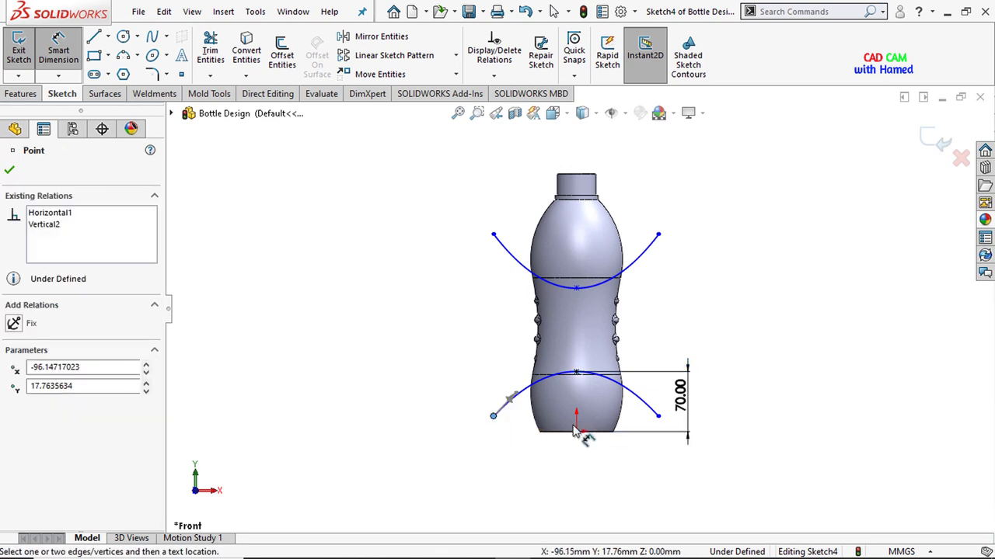
click(576, 432)
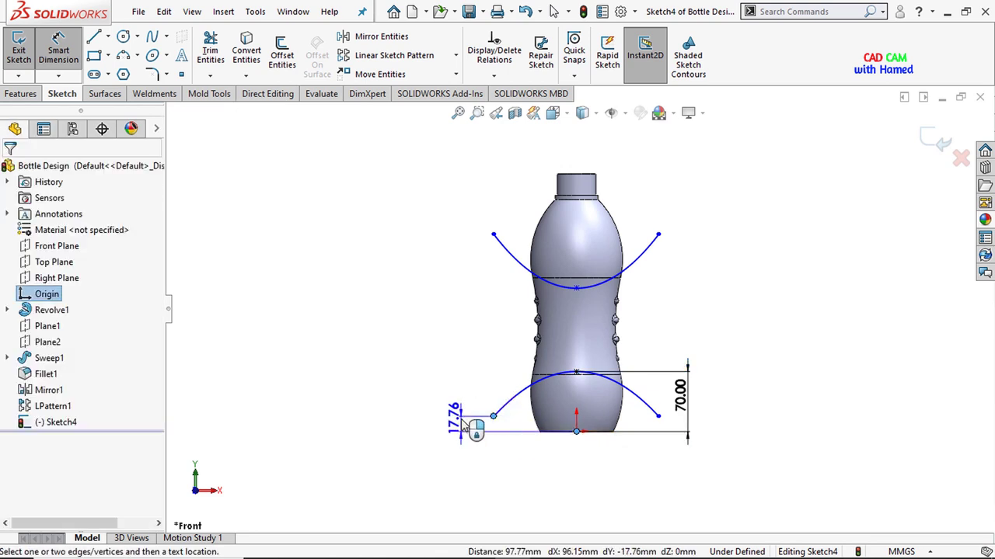
click(464, 426)
text(2)
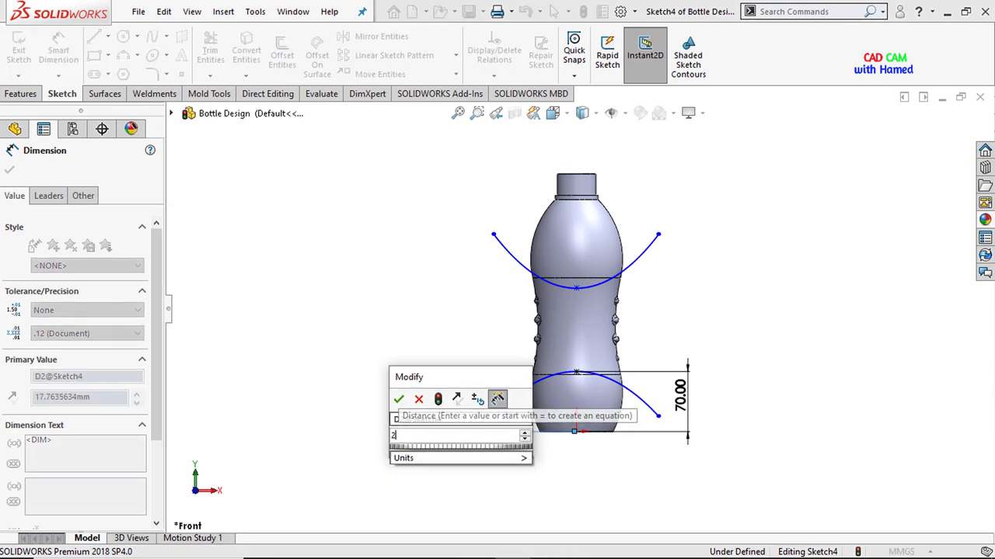
text(0)
click(398, 399)
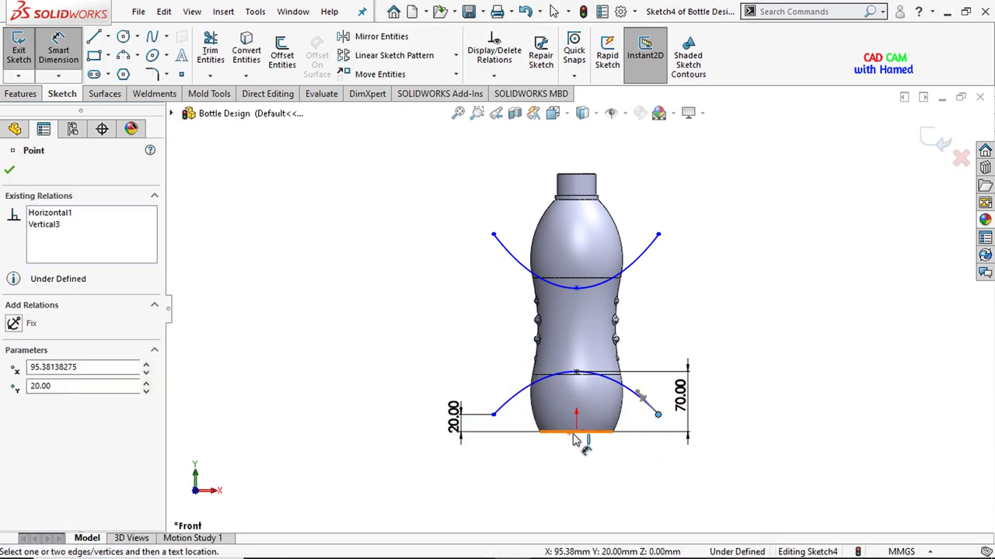
Step: Set the right and left endpoints' horizontal offsets from the origin to 70 mm each
click(579, 435)
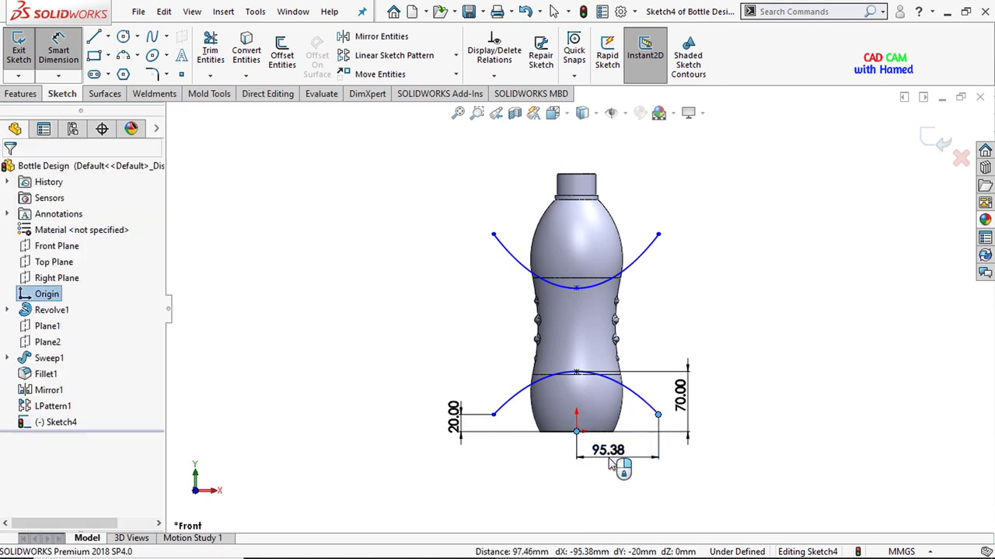
click(610, 465)
text(70)
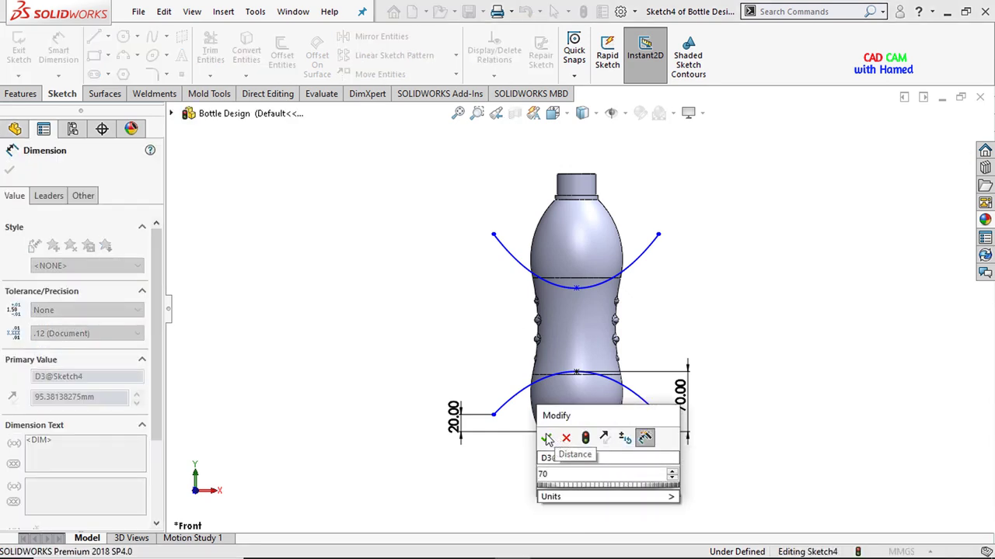
click(547, 438)
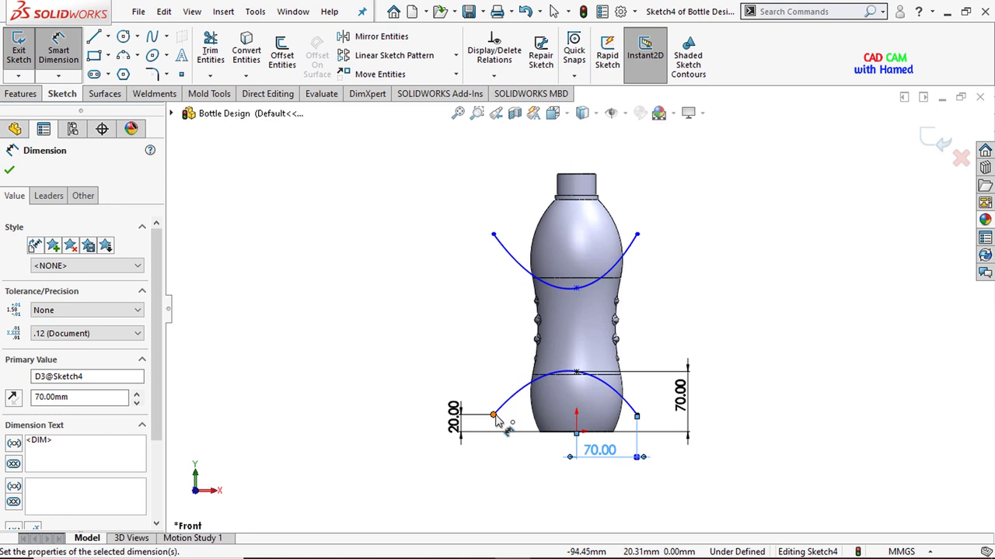
click(492, 415)
click(575, 432)
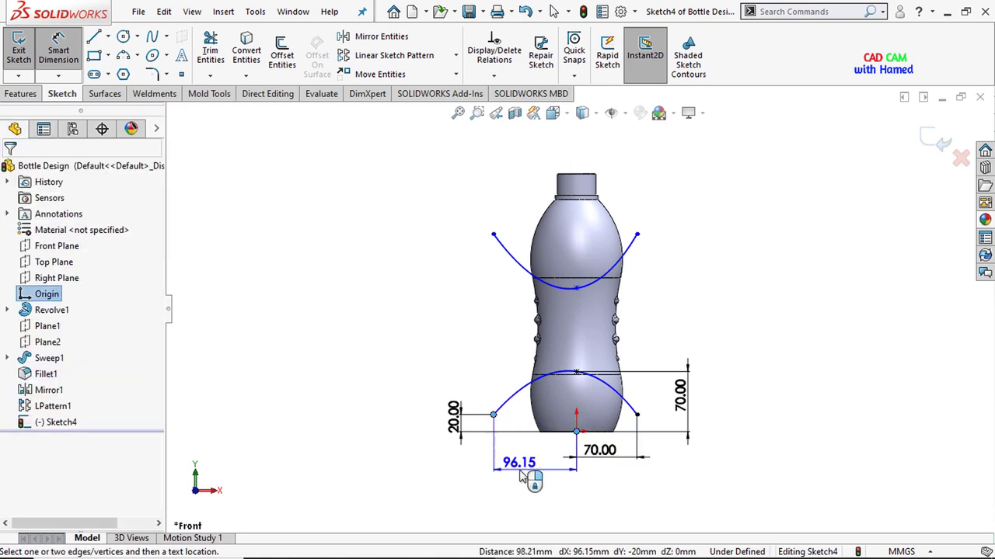
click(521, 476)
text(7)
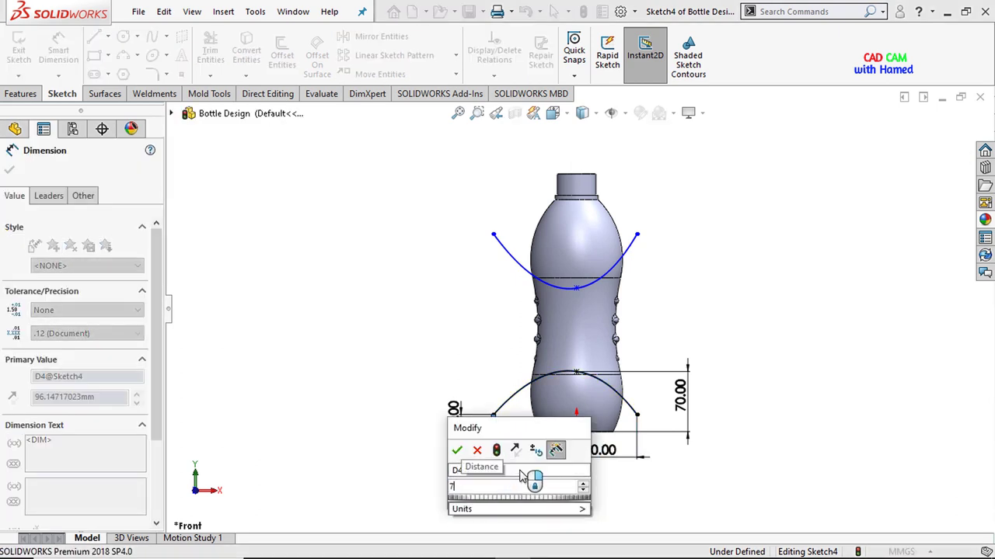
text(0)
click(456, 449)
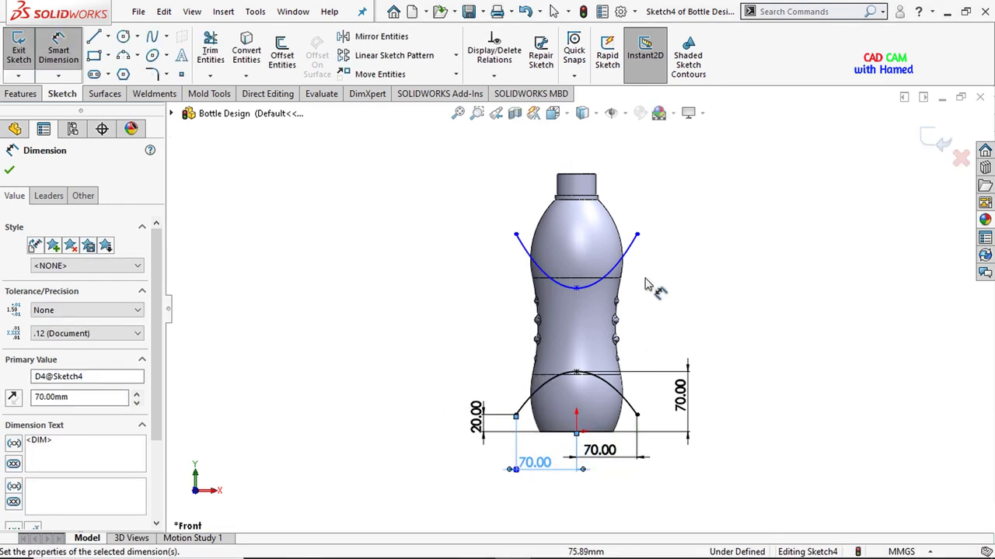
Step: Dimension the upper endpoints 235 mm above the origin and the arc centres 100 mm apart
click(637, 235)
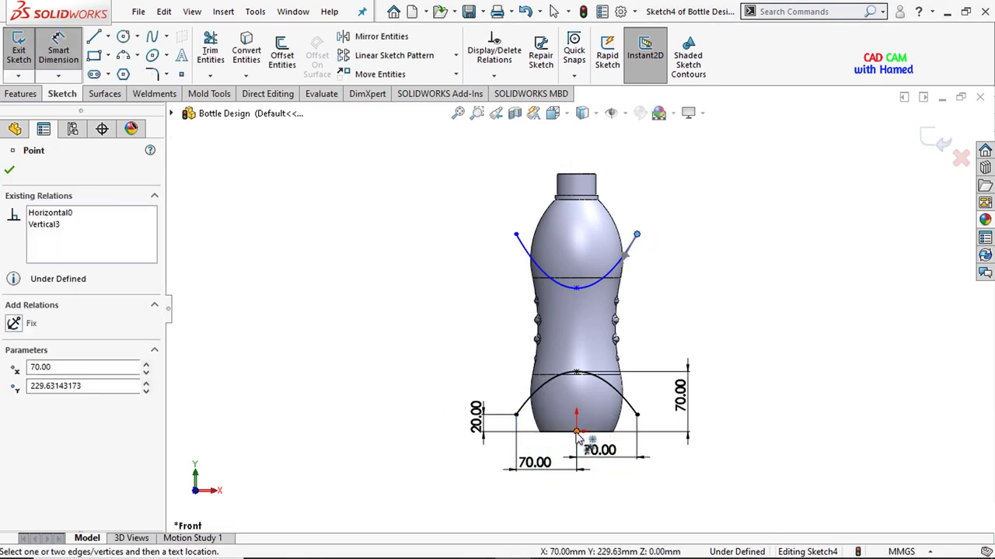
click(576, 432)
click(752, 350)
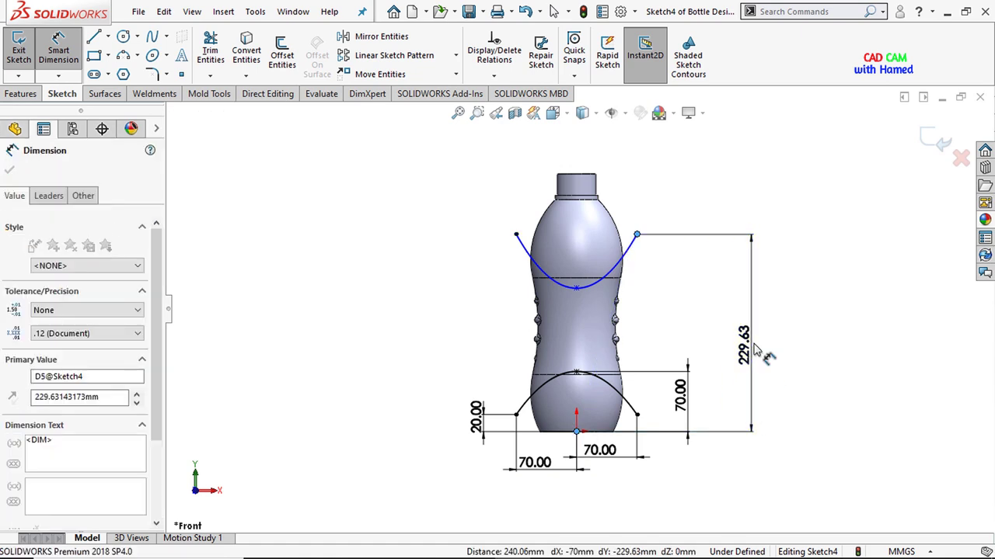
key(BackSpace)
text(235)
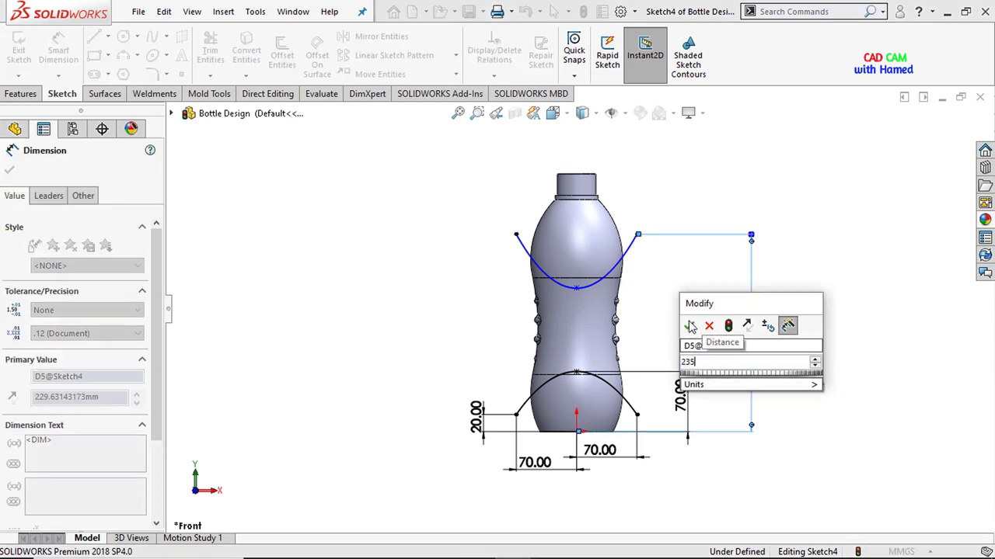
click(690, 326)
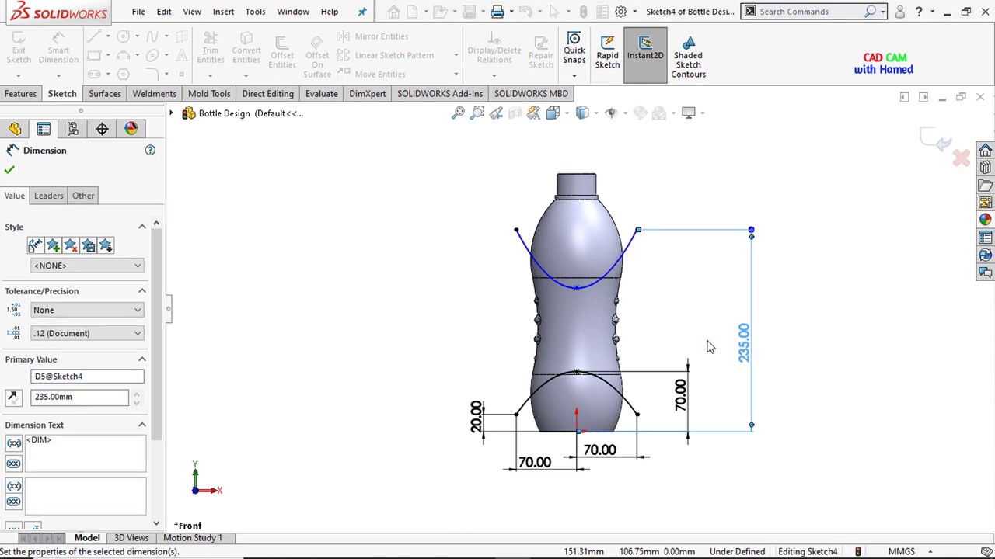
click(576, 289)
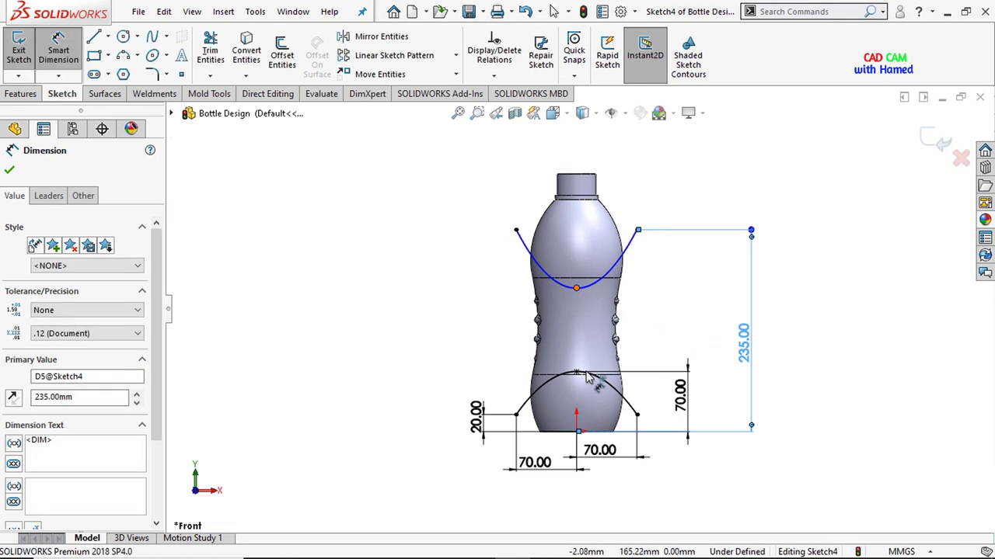
click(577, 373)
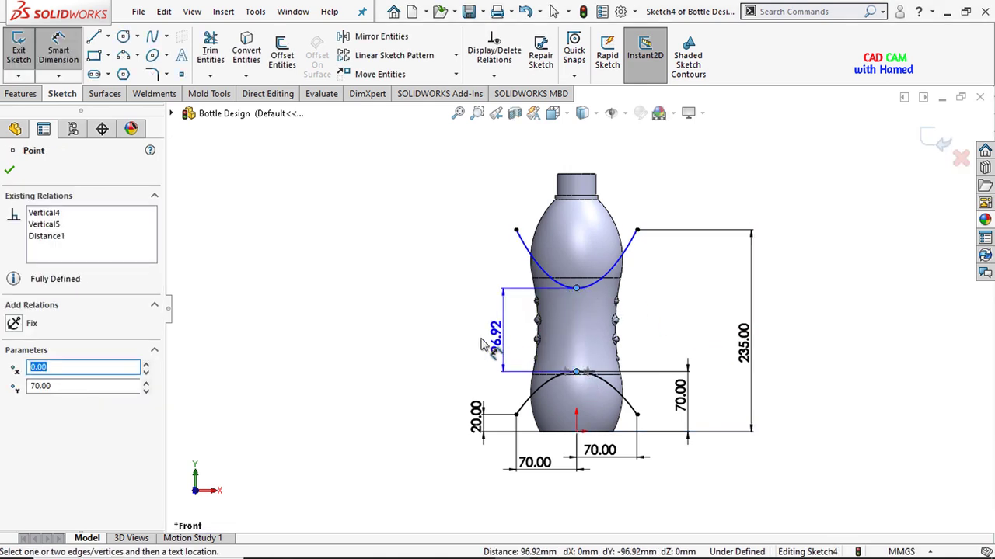
click(396, 346)
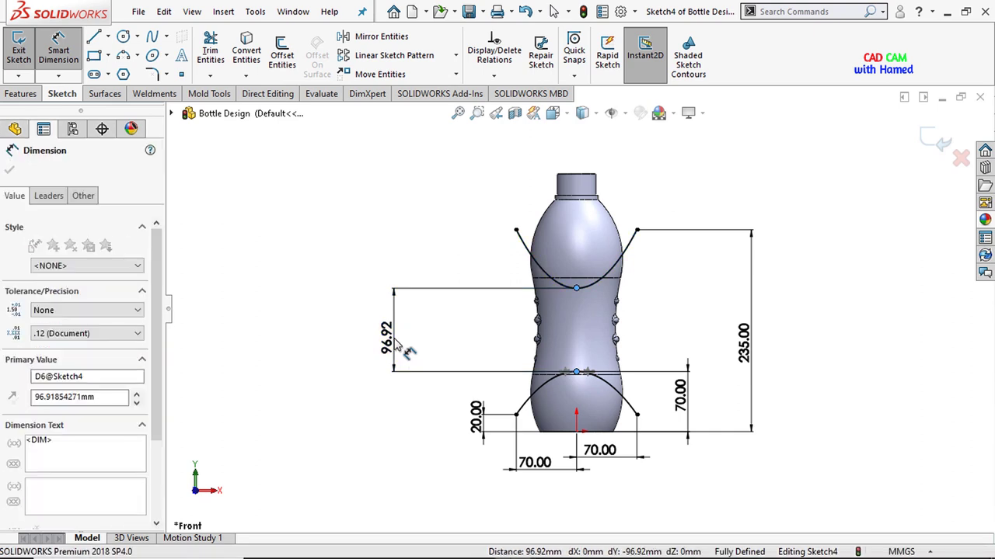
text(100)
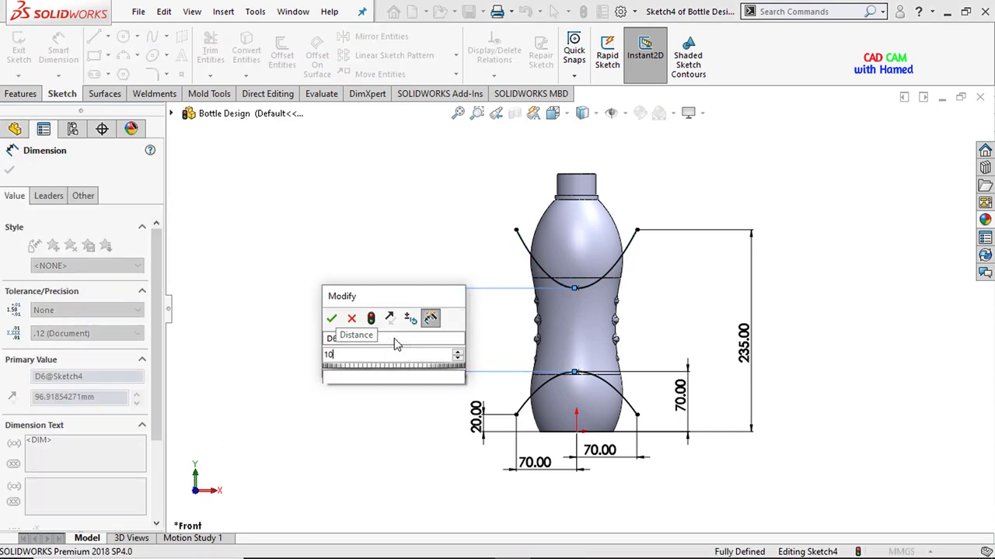
click(332, 319)
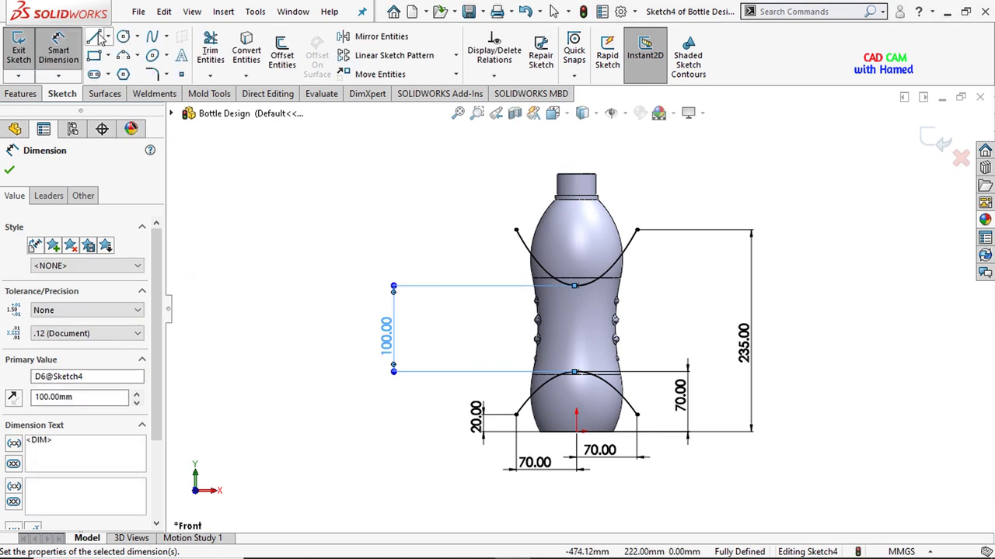
Step: Draw a construction centerline from the upper arc's peak down to the lower arc's peak
click(108, 36)
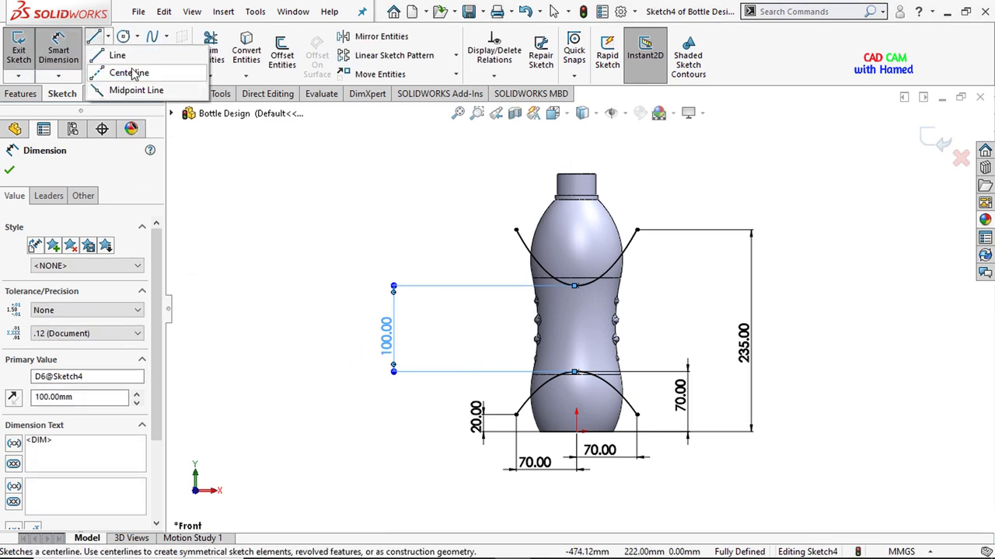
click(134, 71)
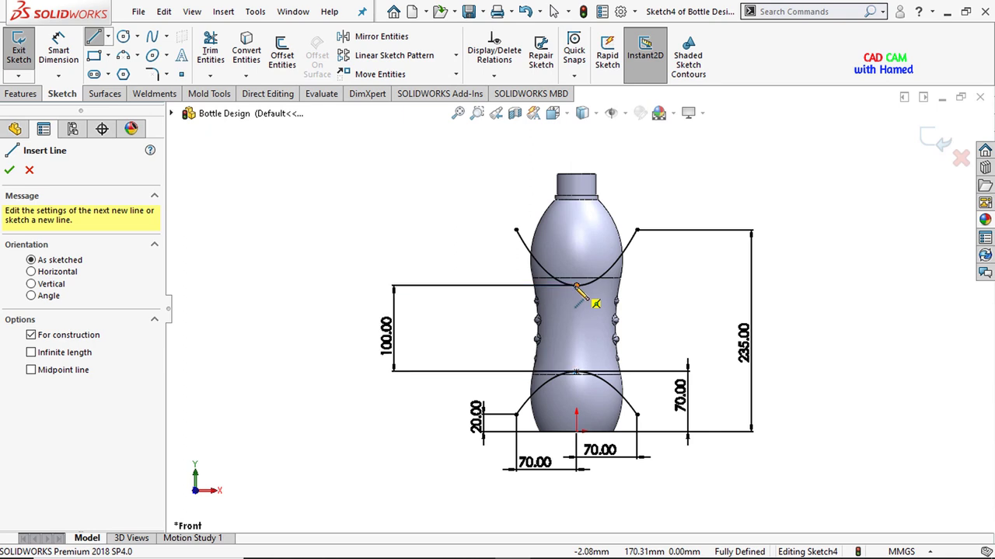
click(576, 373)
right_click(464, 233)
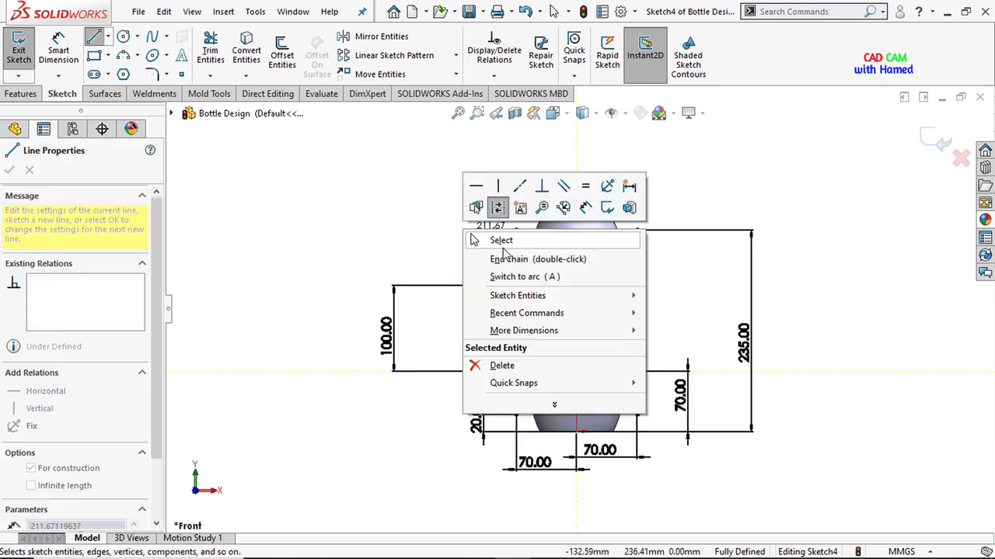
click(504, 242)
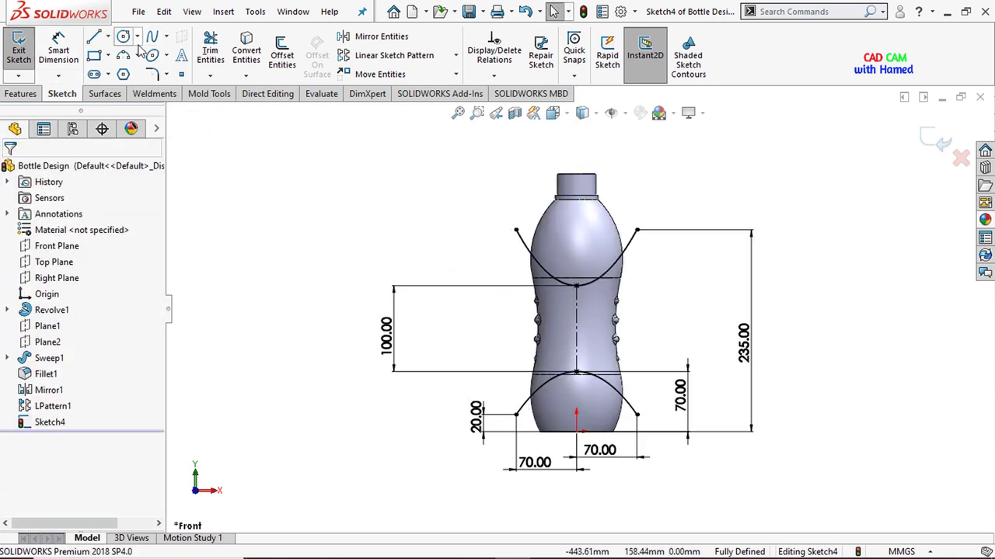
Step: Draw an upright ellipse right of the centerline between the two splines
click(166, 55)
click(177, 75)
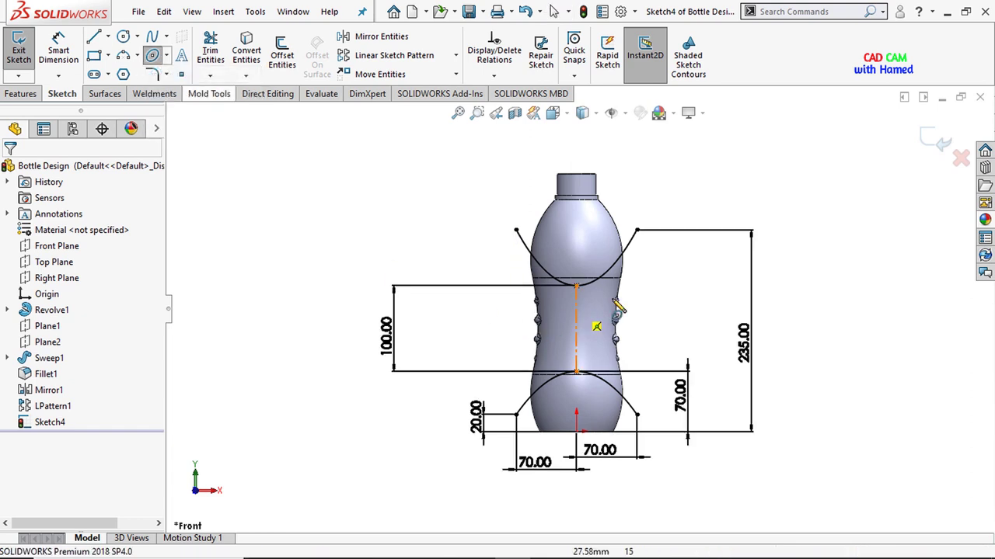
click(625, 325)
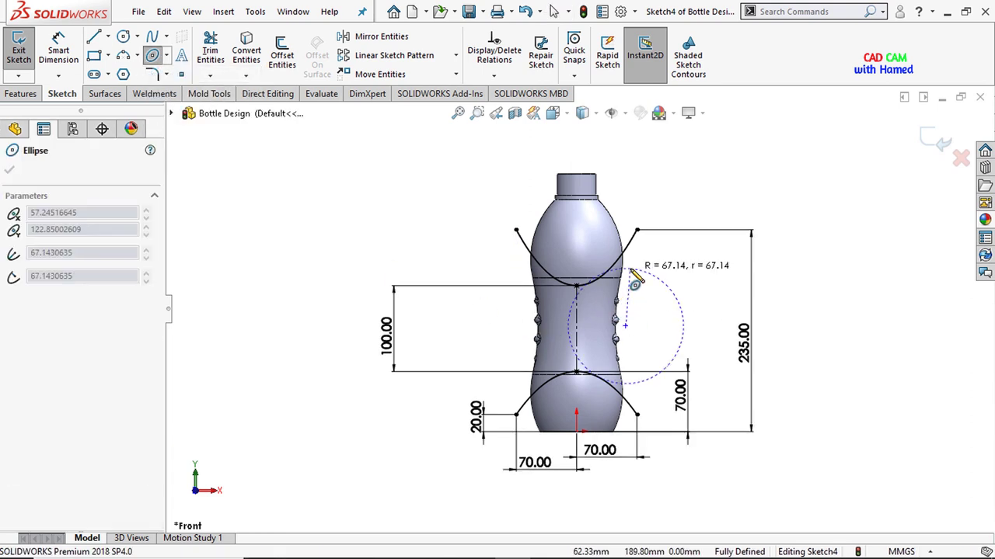
click(626, 276)
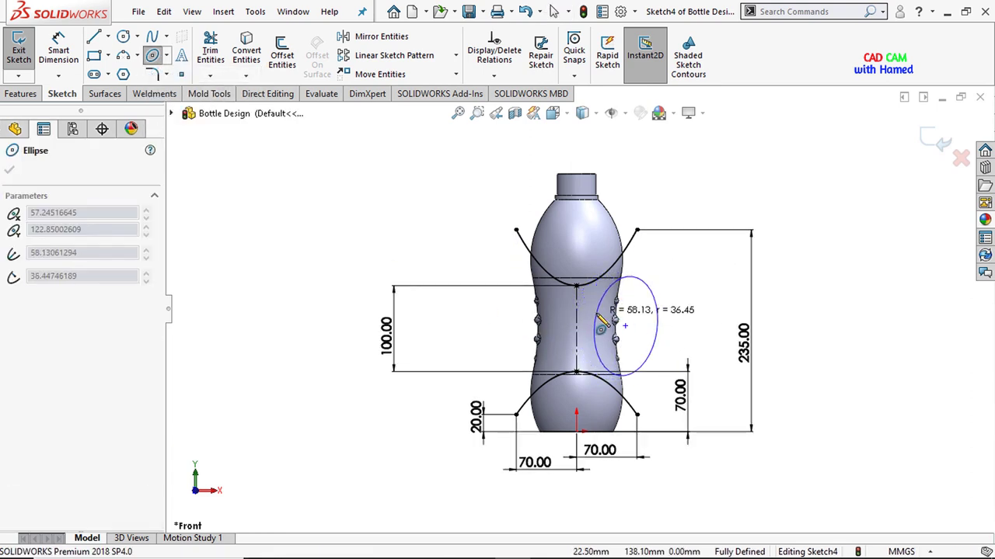
click(596, 328)
right_click(447, 215)
click(459, 203)
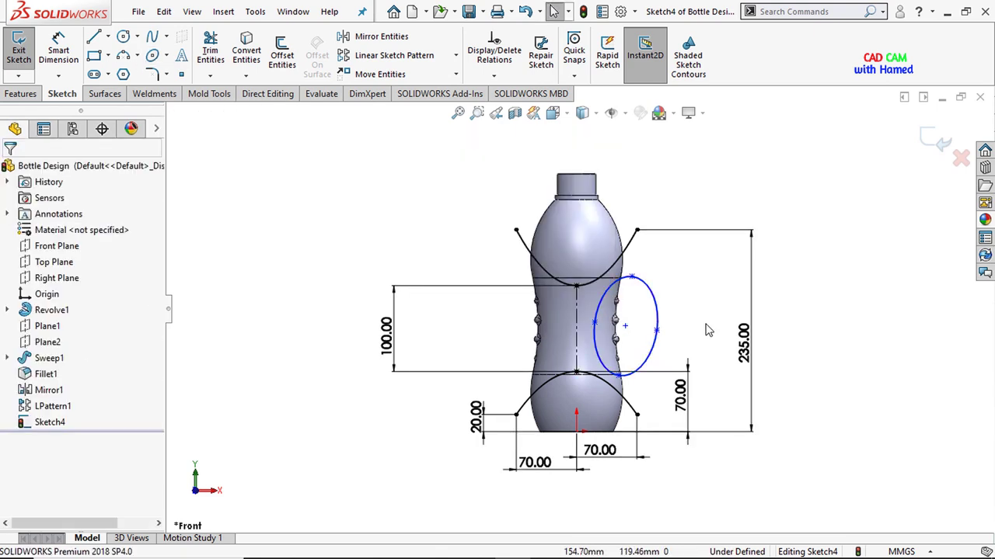
Step: Make the ellipse's top and bottom points vertical to each other
click(631, 277)
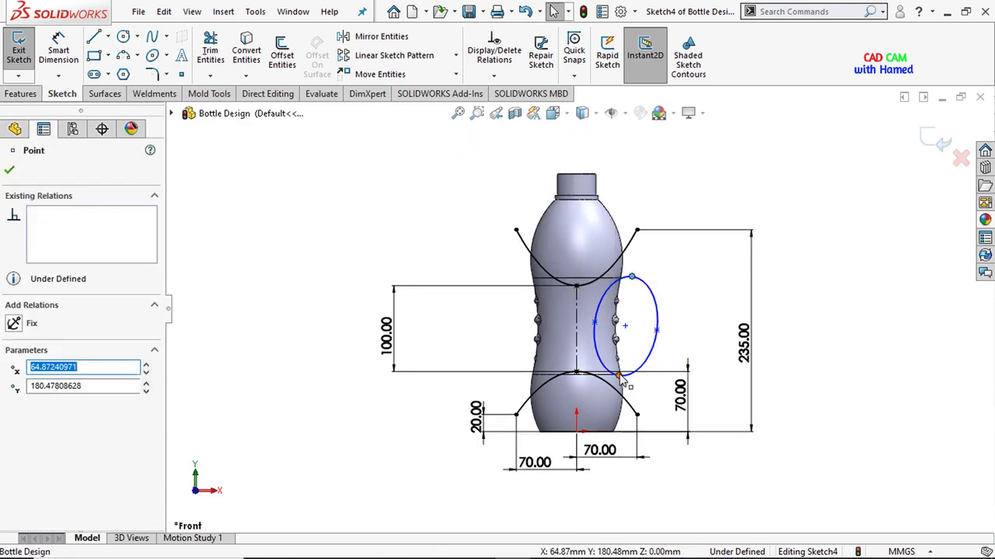
ctrl+click(619, 375)
click(683, 309)
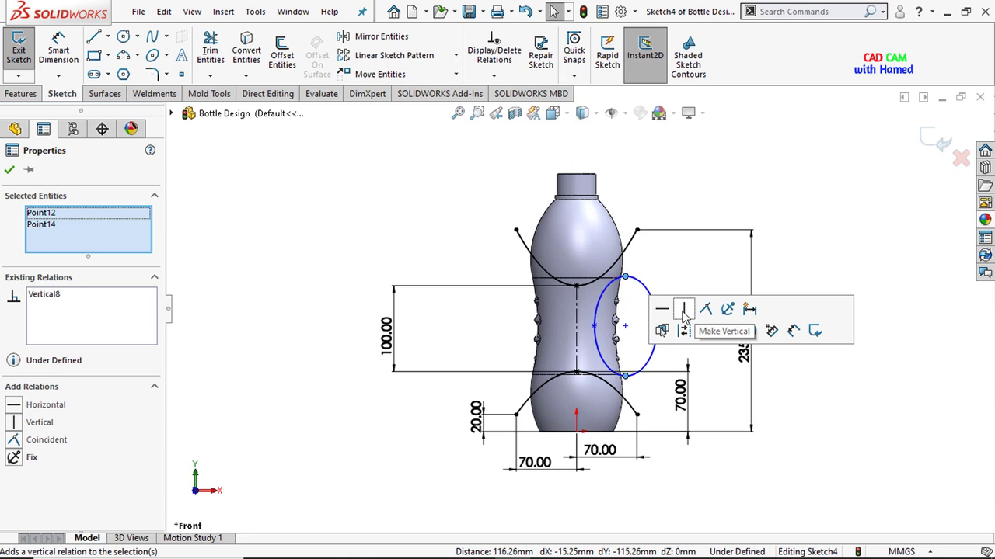
click(846, 349)
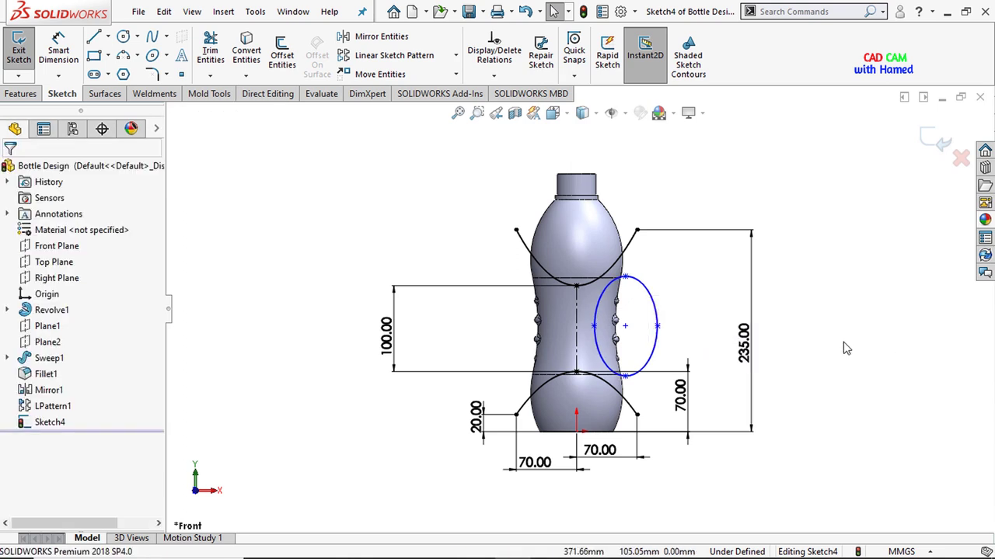
Step: Dimension the ellipse 65 mm wide and 105 mm tall
click(68, 54)
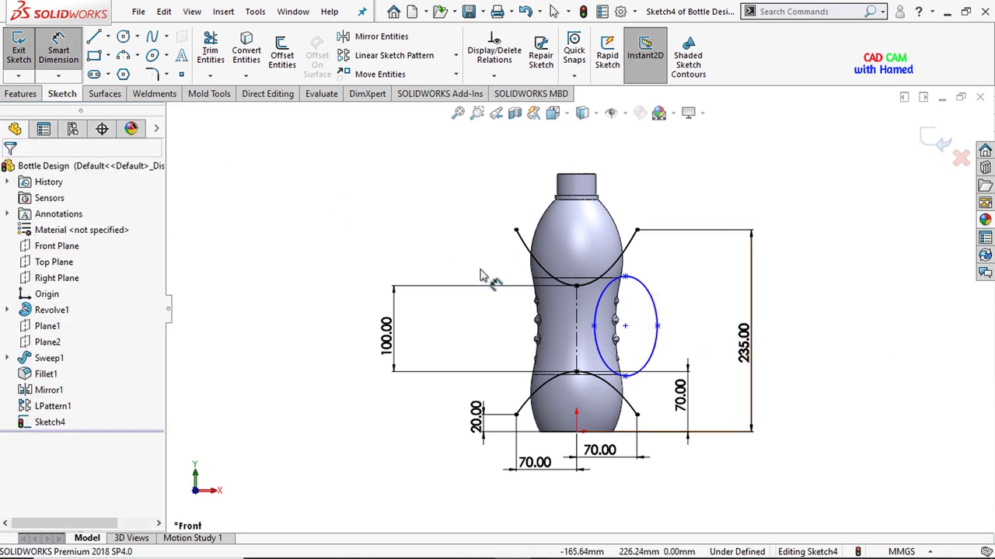
click(594, 326)
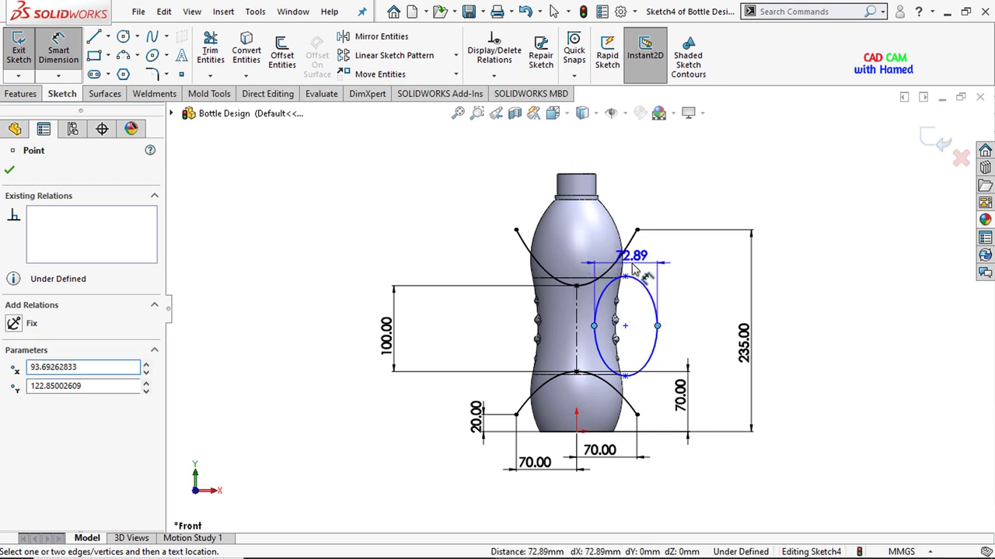
click(631, 268)
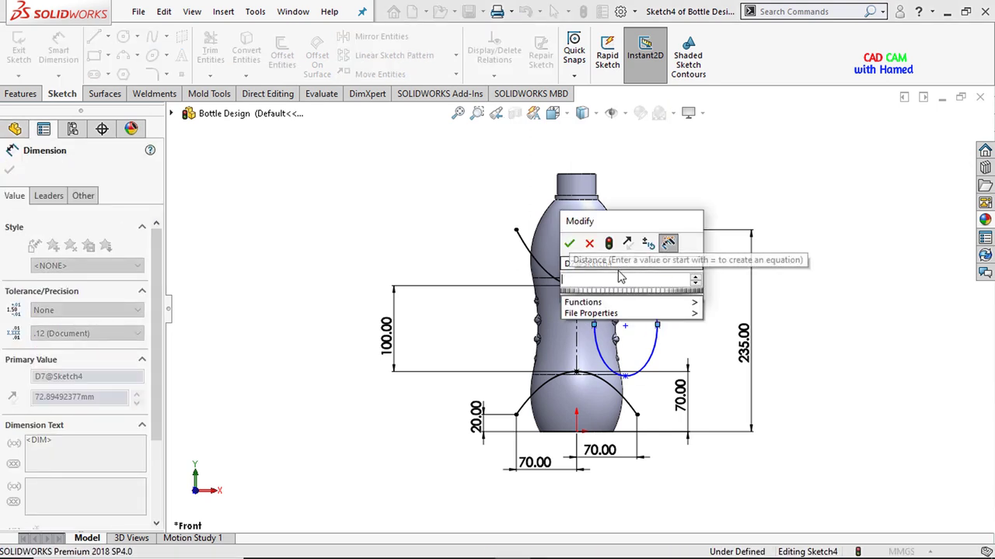
text(65)
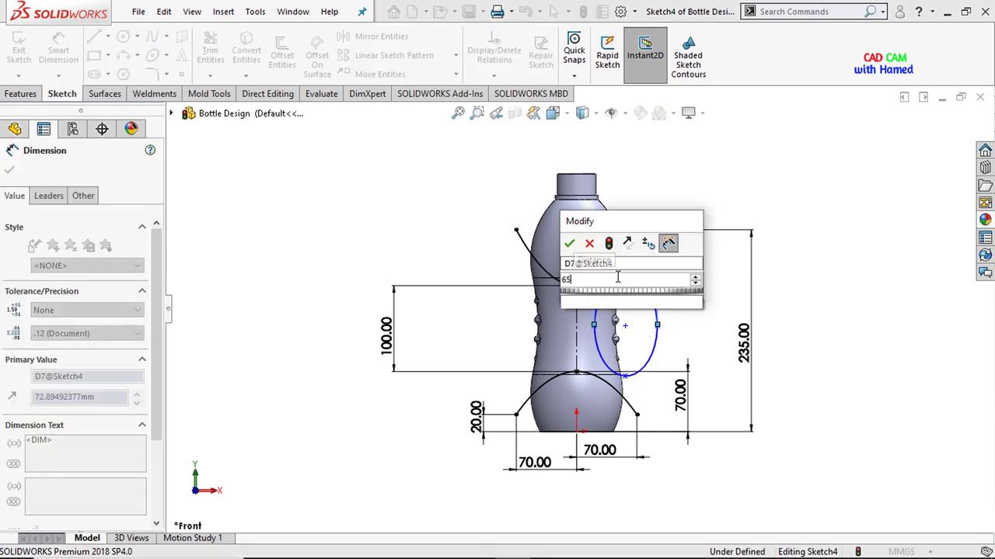
click(569, 243)
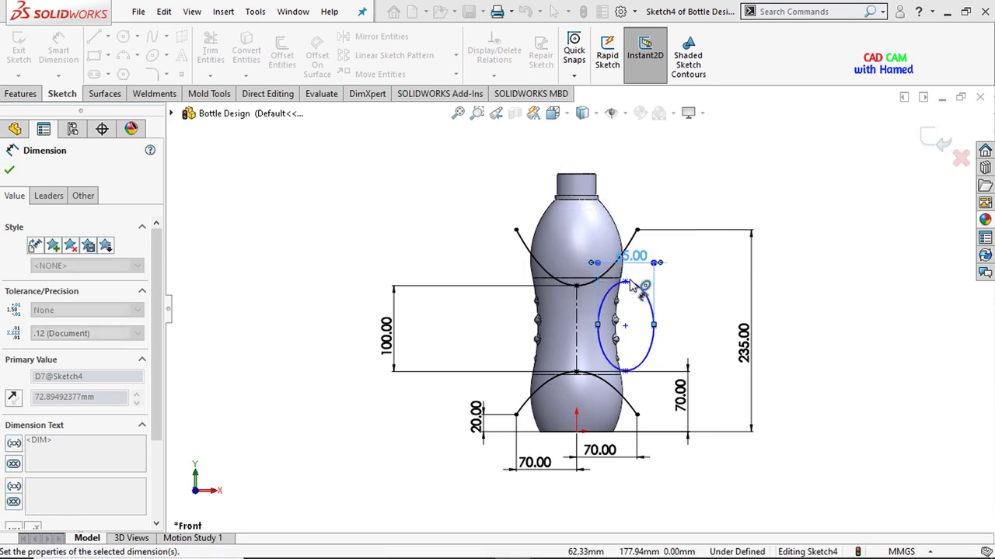
click(625, 281)
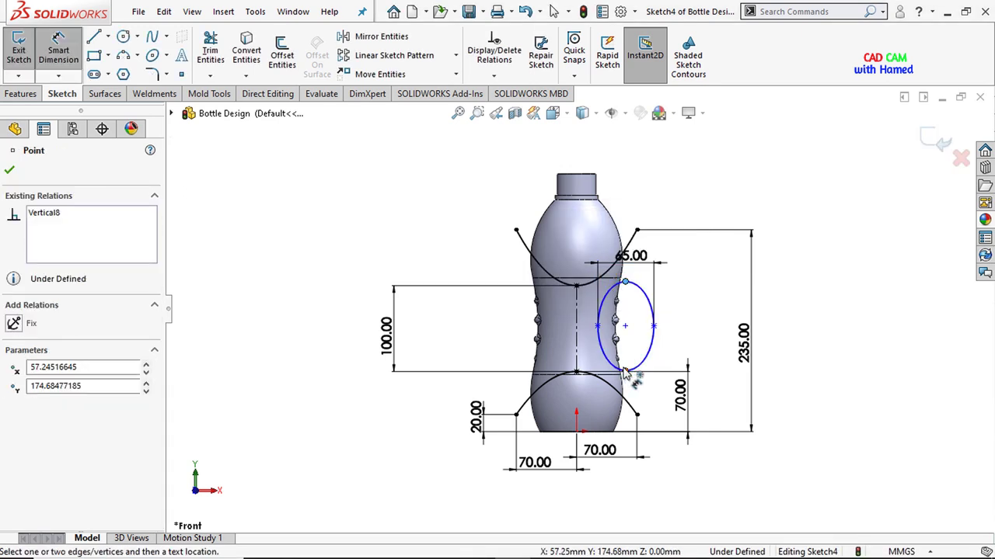
click(626, 373)
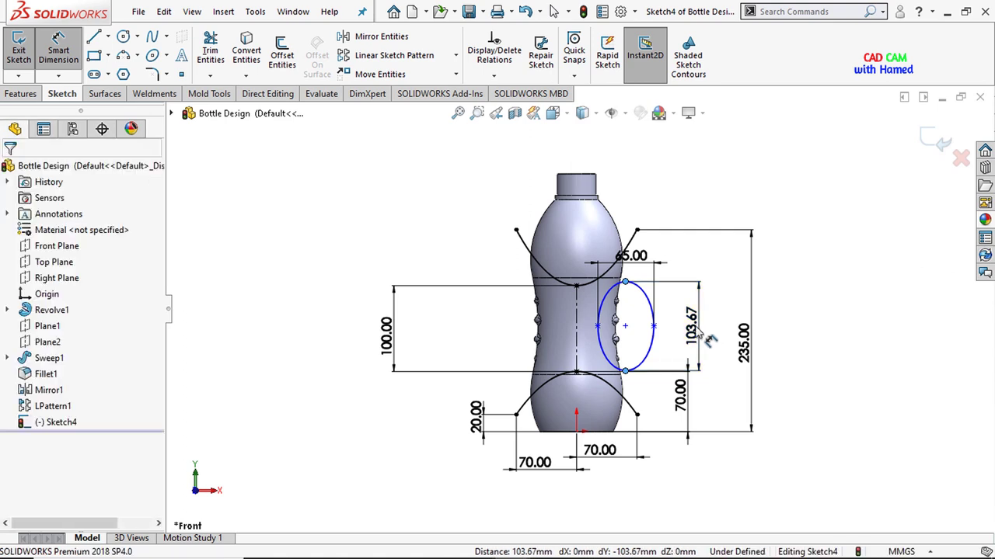
click(688, 326)
key(BackSpace)
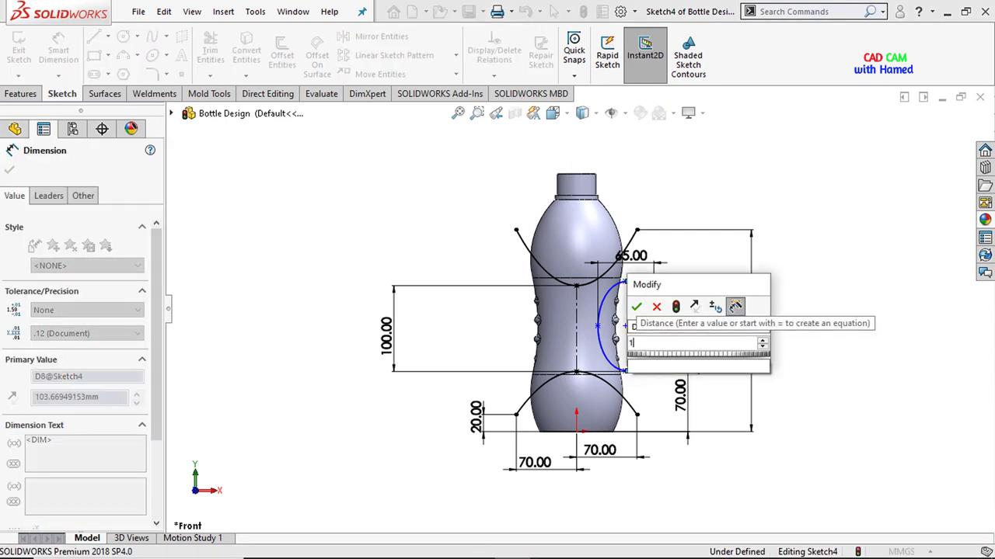
text(105)
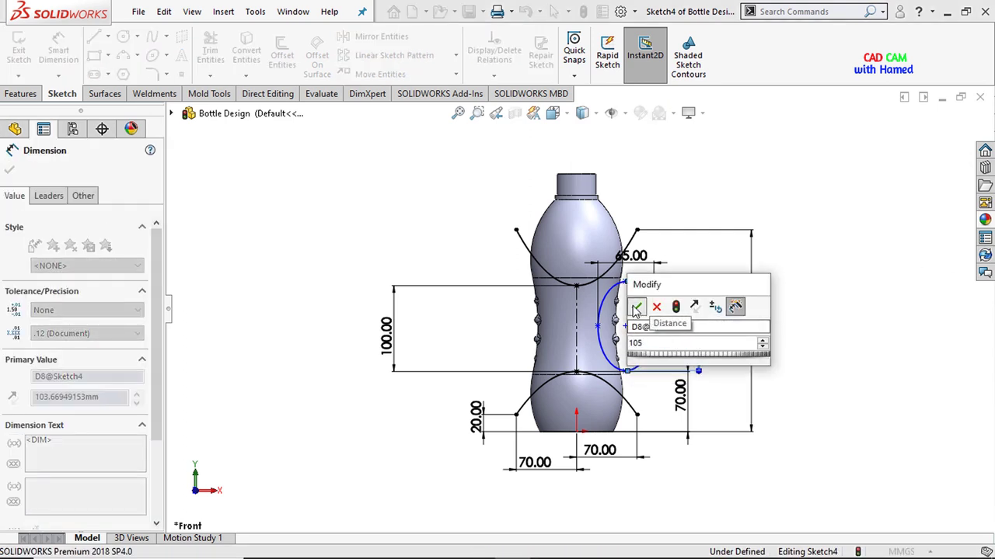
click(636, 307)
Step: Make the ellipse centre horizontal with the centerline's midpoint
scroll(629, 336, down, 1)
scroll(627, 336, down, 1)
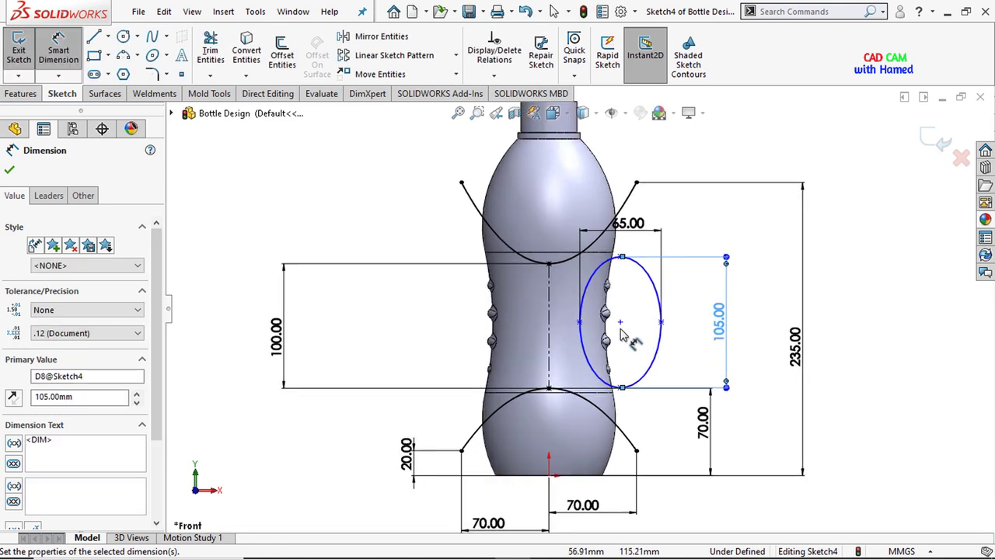
click(603, 335)
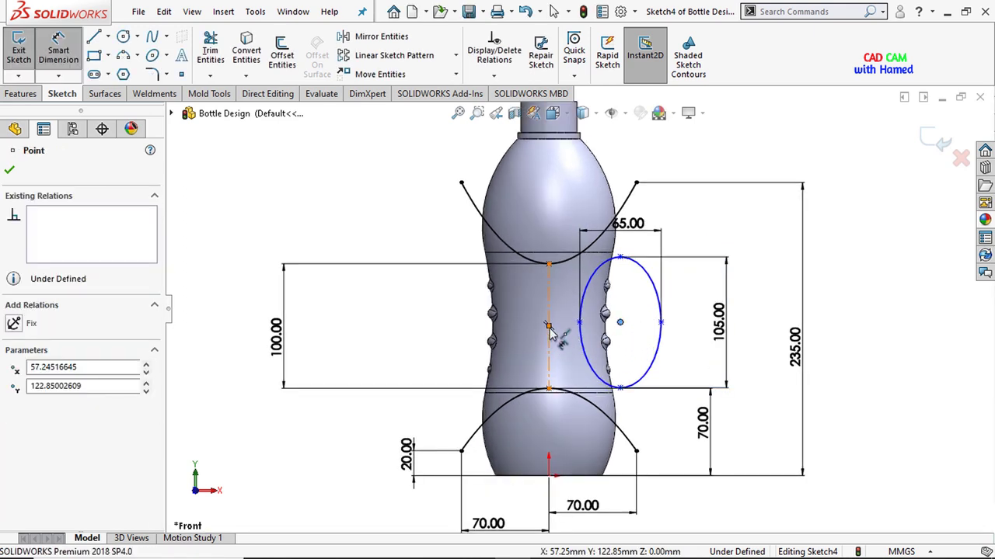
click(549, 327)
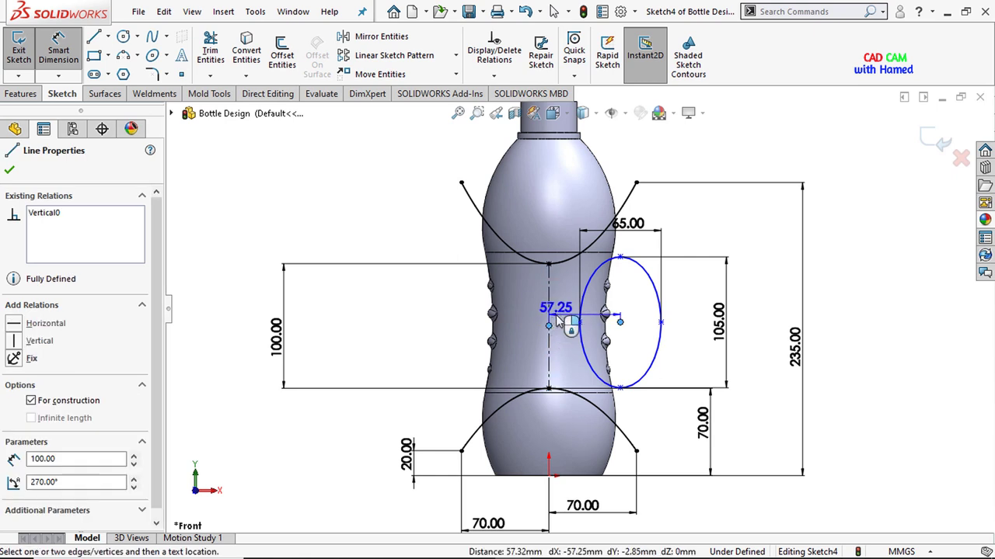
key(Escape)
click(620, 324)
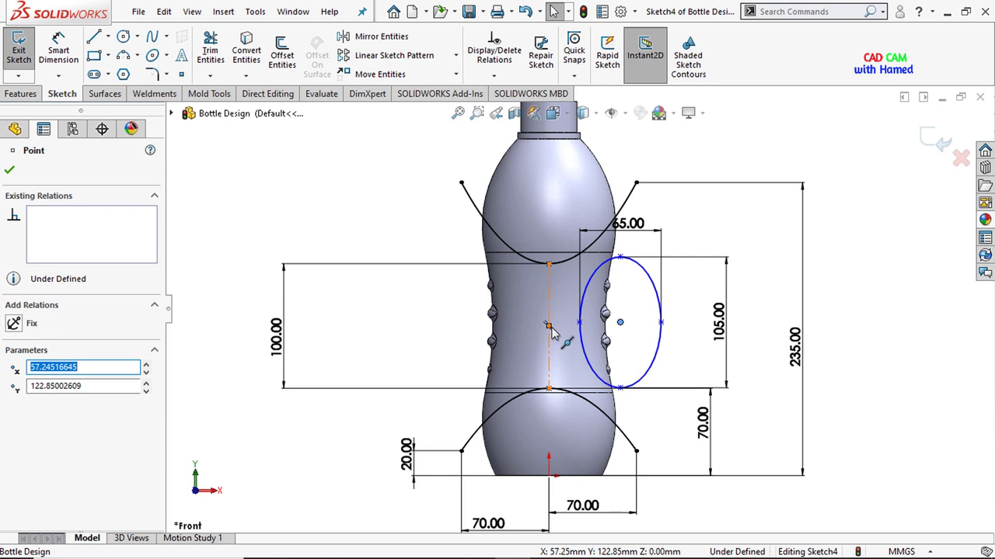
ctrl+click(550, 327)
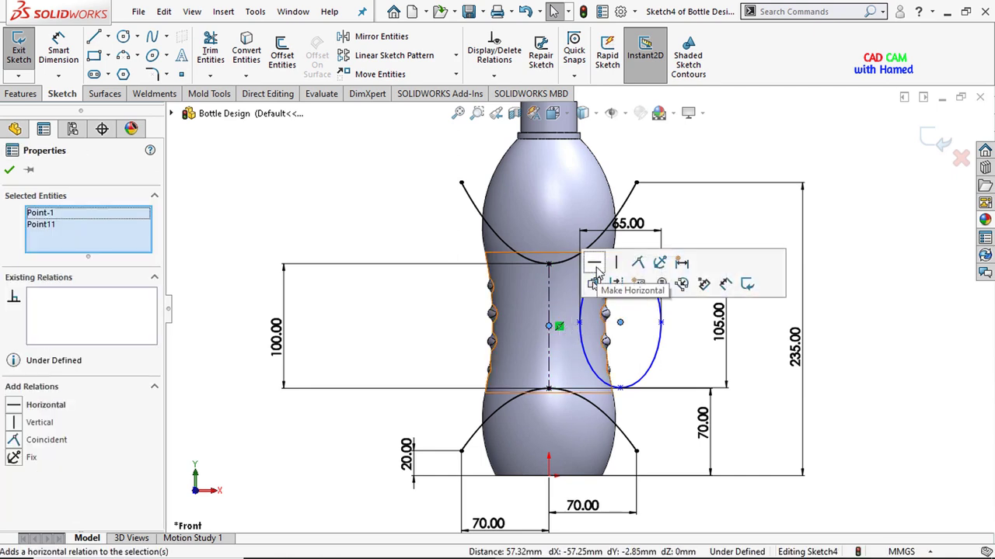
click(594, 264)
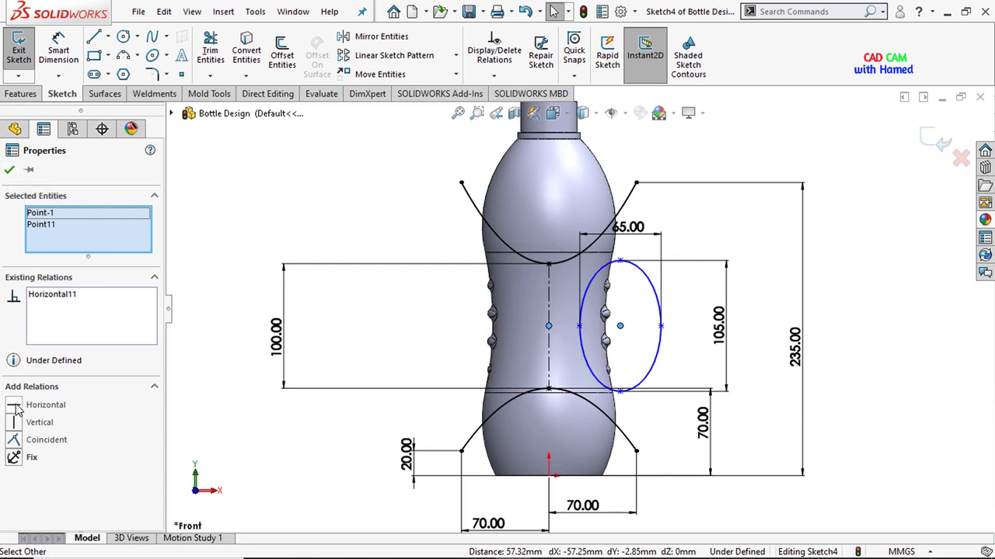
Step: Add a Horizontal relation between the grip ellipse's two vertex points
click(10, 171)
scroll(574, 313, up, 1)
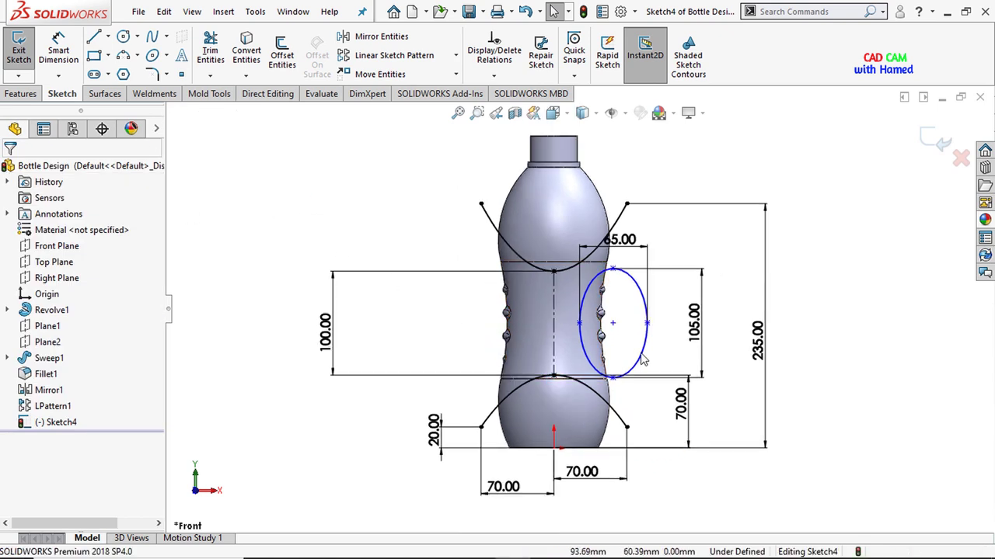
click(646, 322)
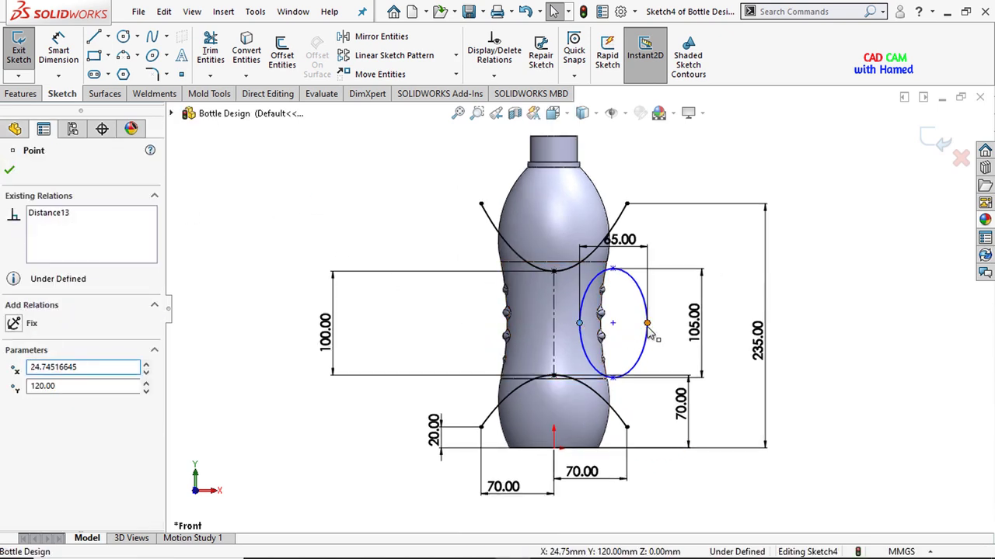
ctrl+click(612, 323)
click(691, 284)
click(342, 221)
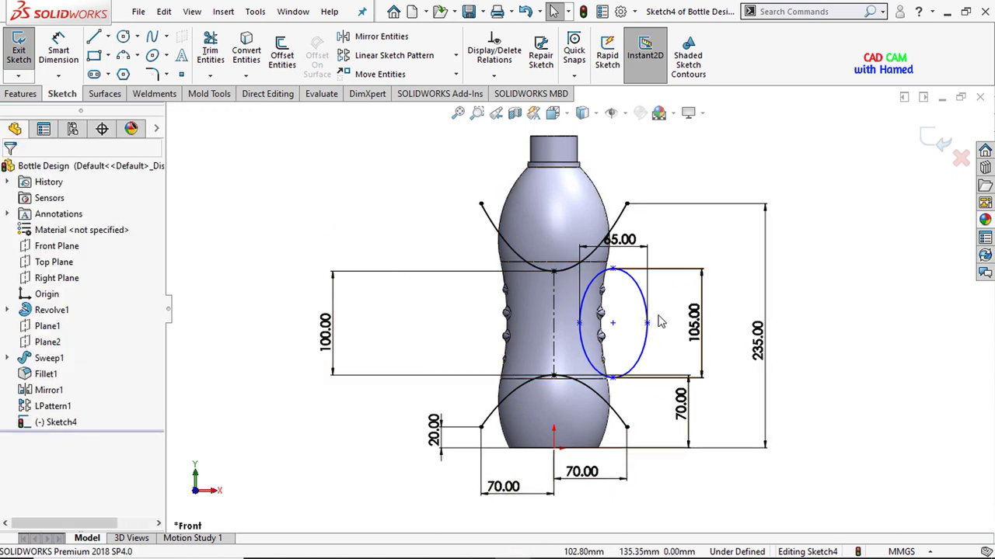
Step: Mirror Ellipse1 about the centreline Line1 to create the left-side ellipse
click(380, 45)
click(636, 286)
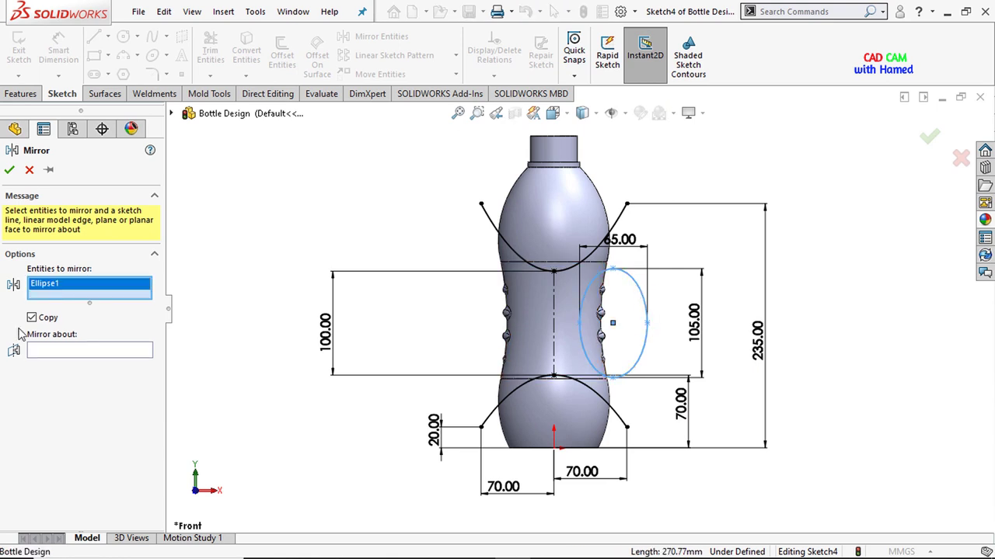
click(65, 352)
click(554, 307)
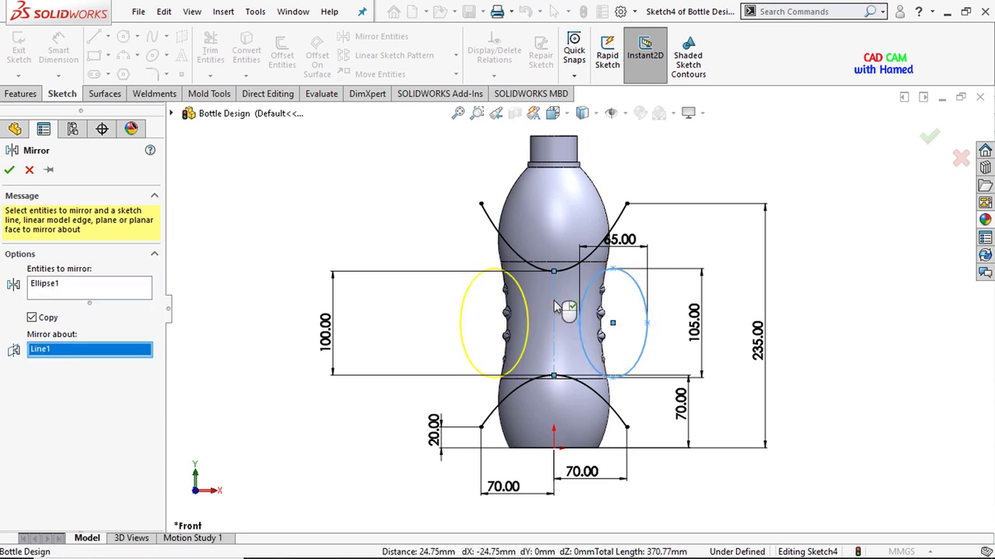
click(9, 171)
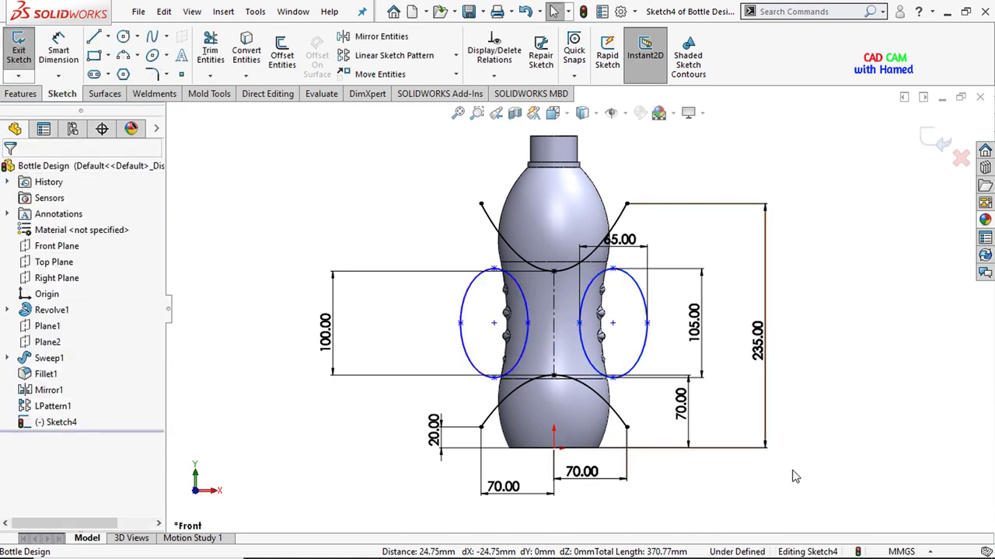
Step: Dimension the ellipse's inner point 30 mm from the centreline, fully defining Sketch4
click(51, 53)
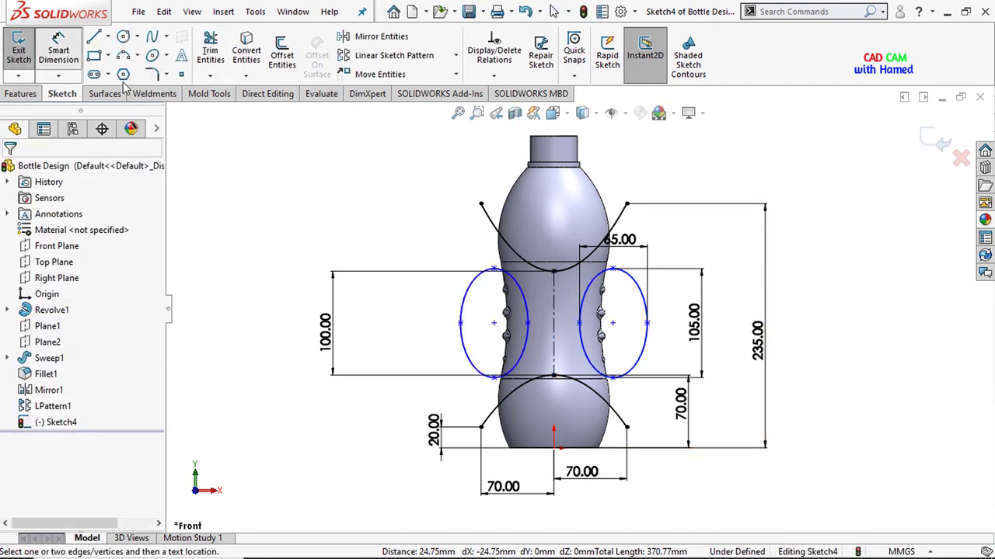
click(579, 323)
click(554, 319)
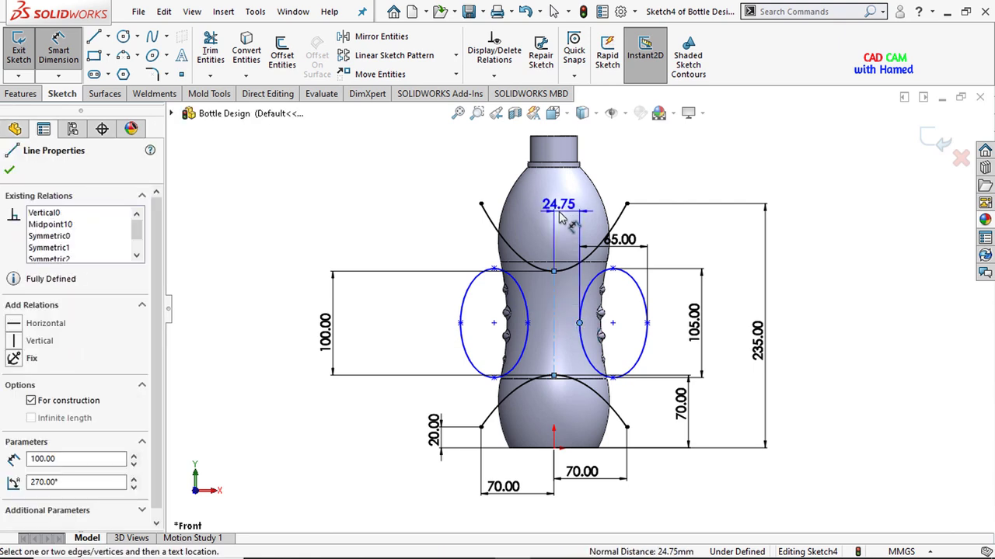
click(561, 217)
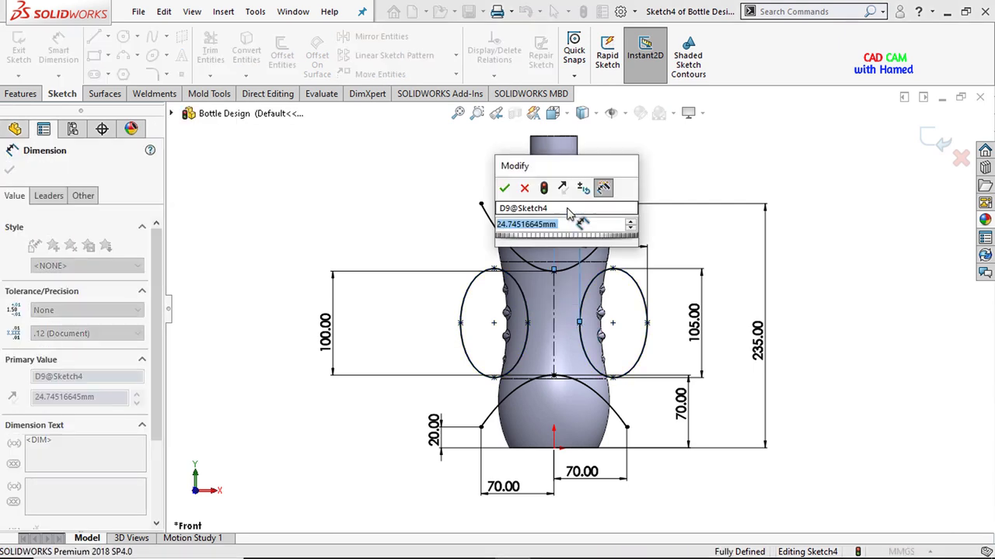
text(30)
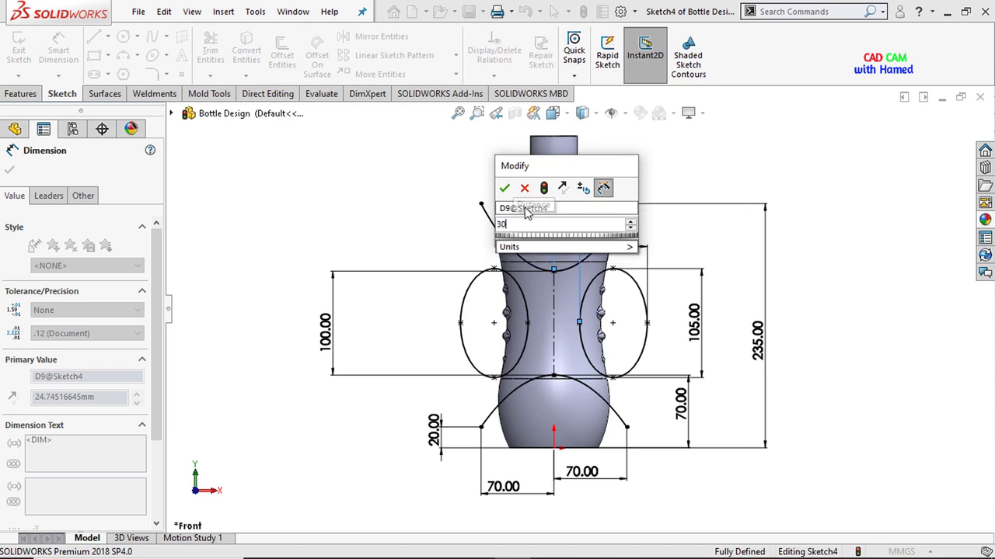
key(Return)
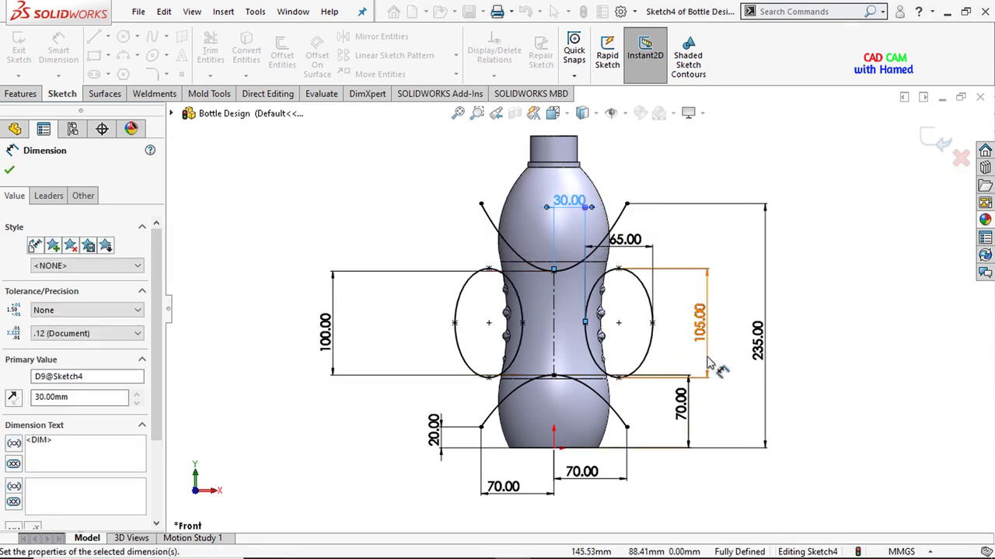
click(10, 173)
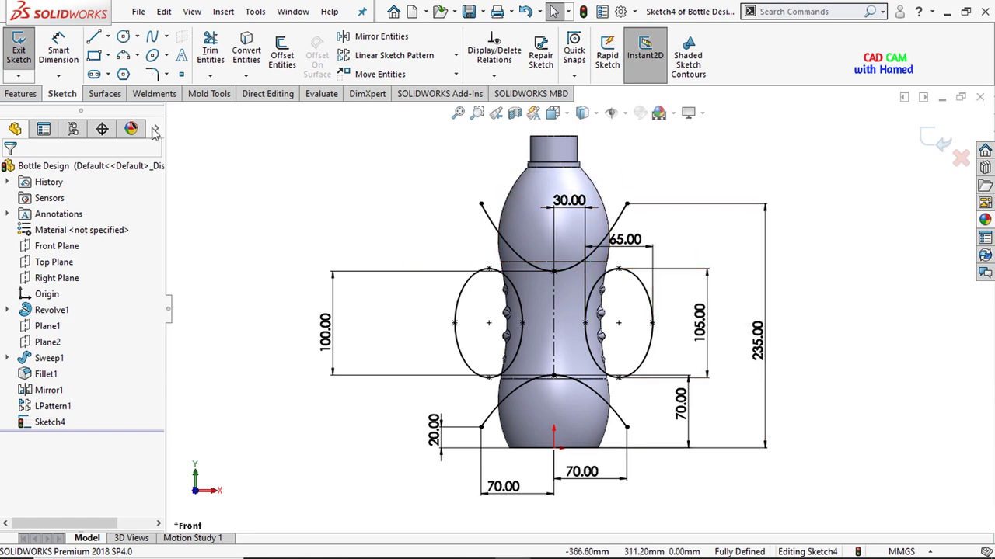
click(23, 95)
Step: Project Sketch4 onto the bottle's upper, middle and bottom faces as Split Line1
click(619, 75)
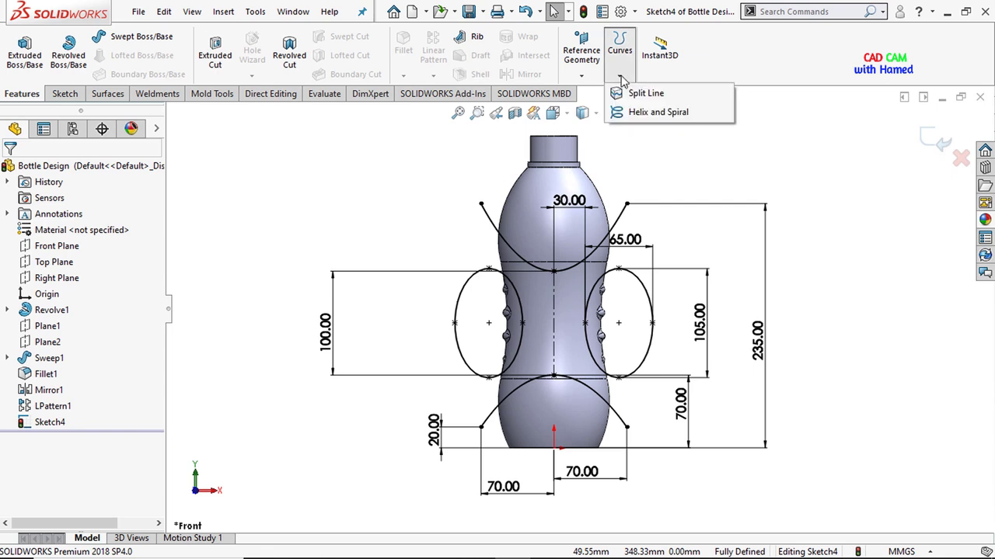
click(648, 96)
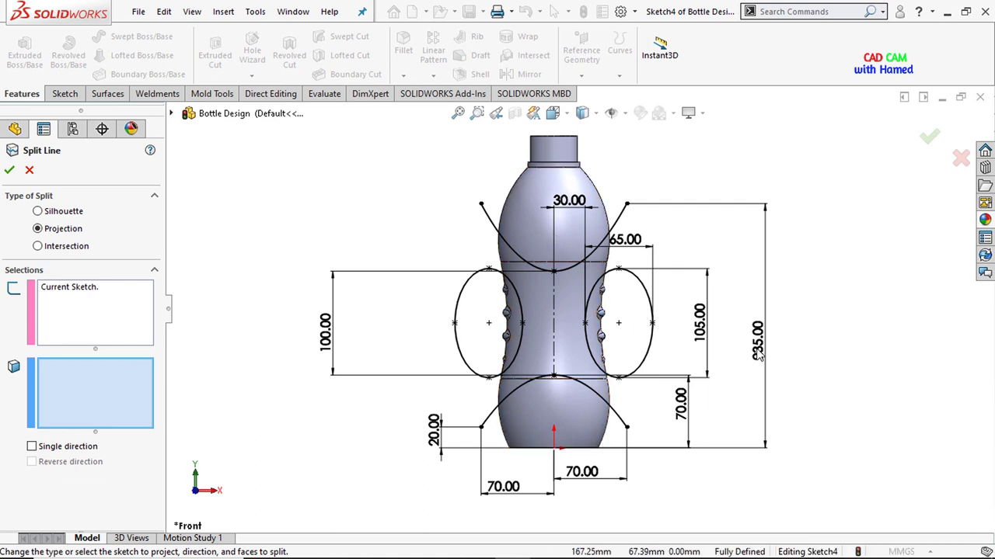
click(524, 219)
click(528, 294)
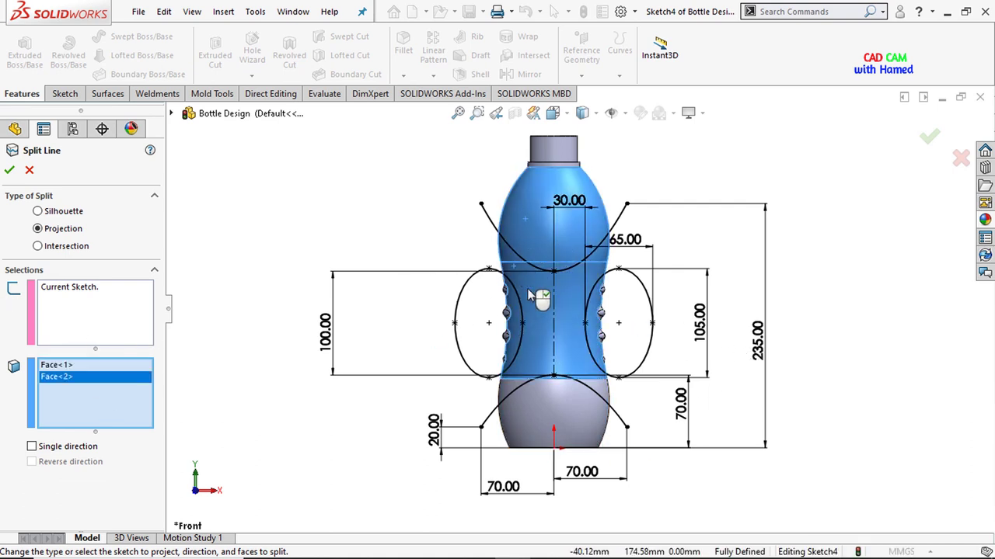
click(527, 403)
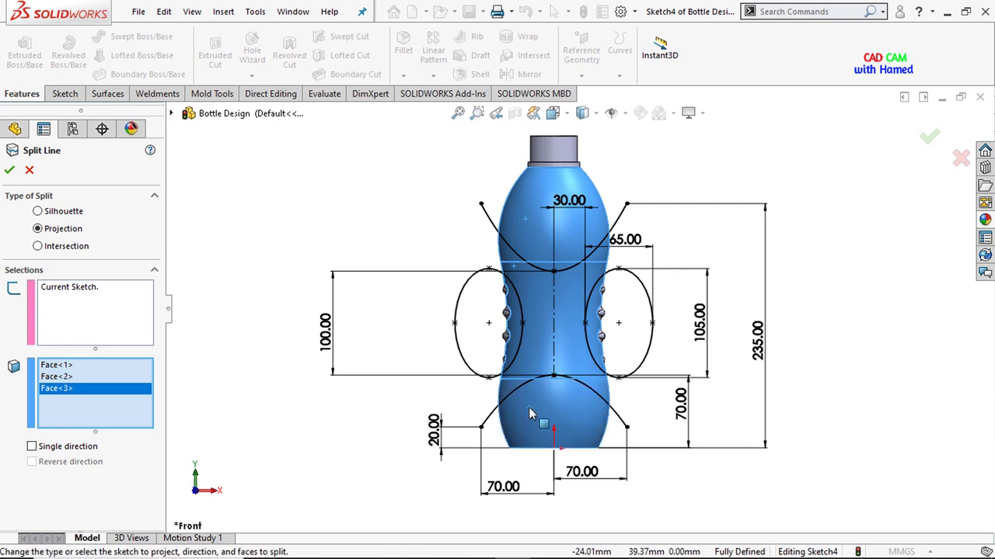
click(9, 172)
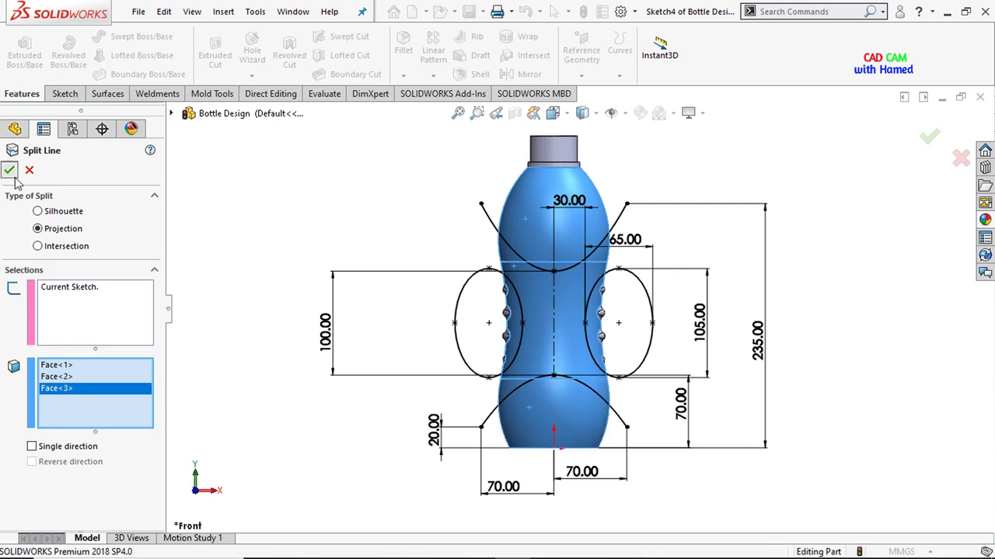
mouse_move(382, 233)
middle_down()
mouse_move(462, 359)
mouse_move(339, 295)
mouse_move(266, 406)
mouse_move(515, 298)
mouse_move(584, 329)
mouse_move(371, 370)
mouse_move(375, 381)
middle_up()
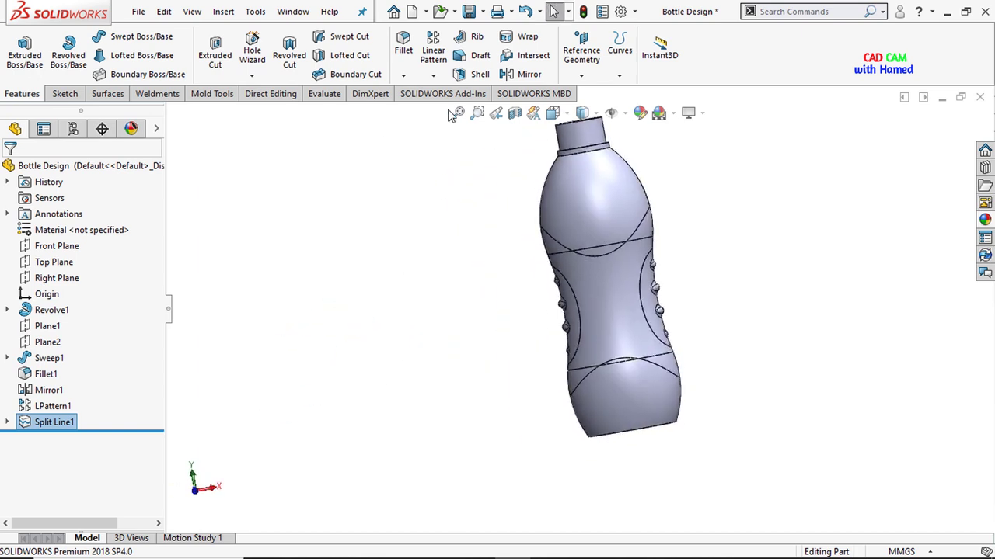
Step: Offset the five split grip-band faces at 0 mm distance into Surface-Offset1
click(108, 97)
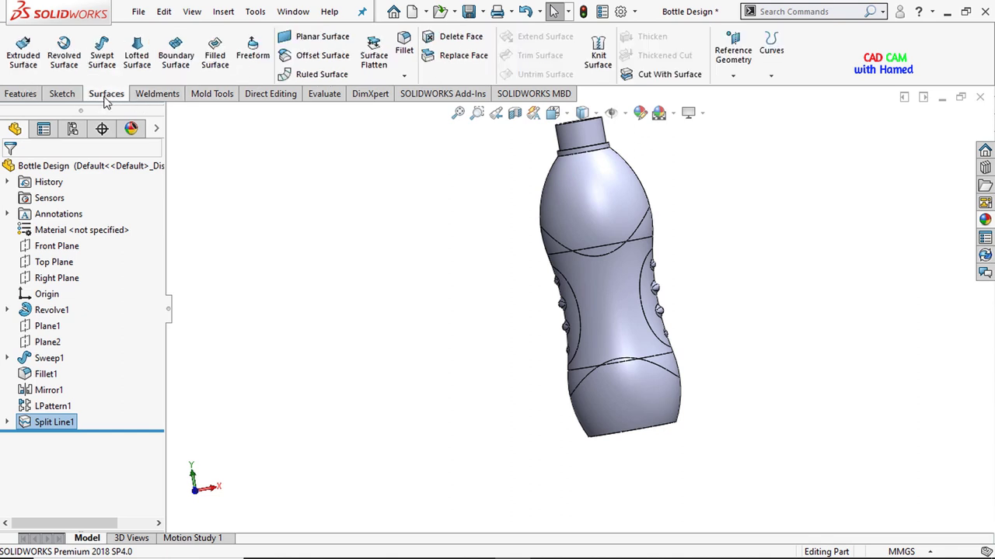
click(323, 56)
click(627, 289)
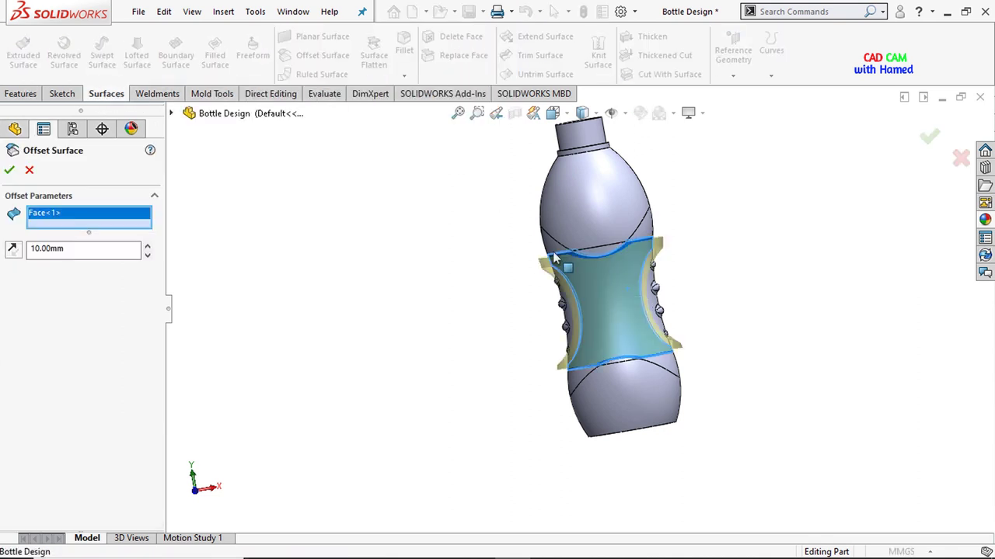
click(551, 247)
click(651, 232)
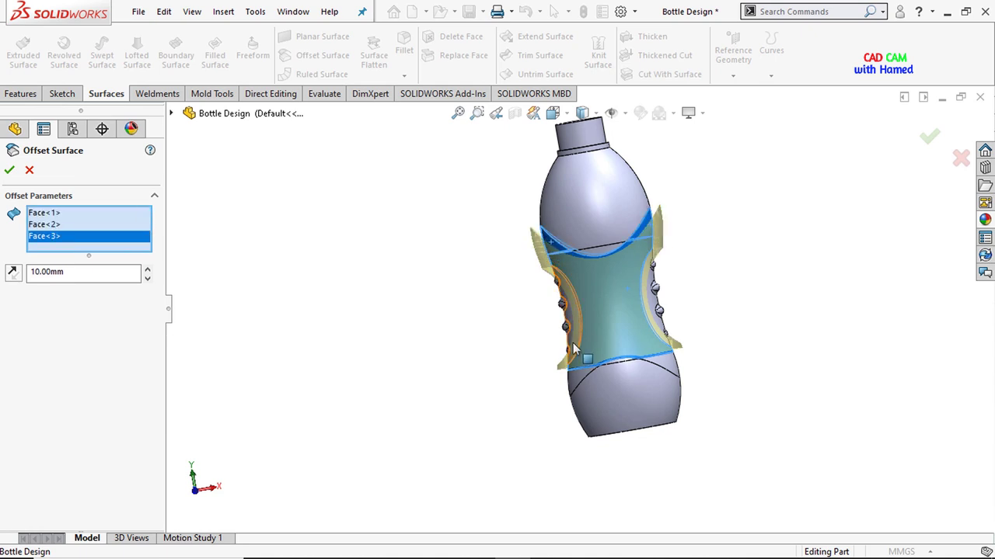
key(ctrl+3)
click(595, 380)
mouse_move(658, 382)
middle_down()
mouse_move(555, 401)
mouse_move(618, 387)
middle_up()
click(626, 349)
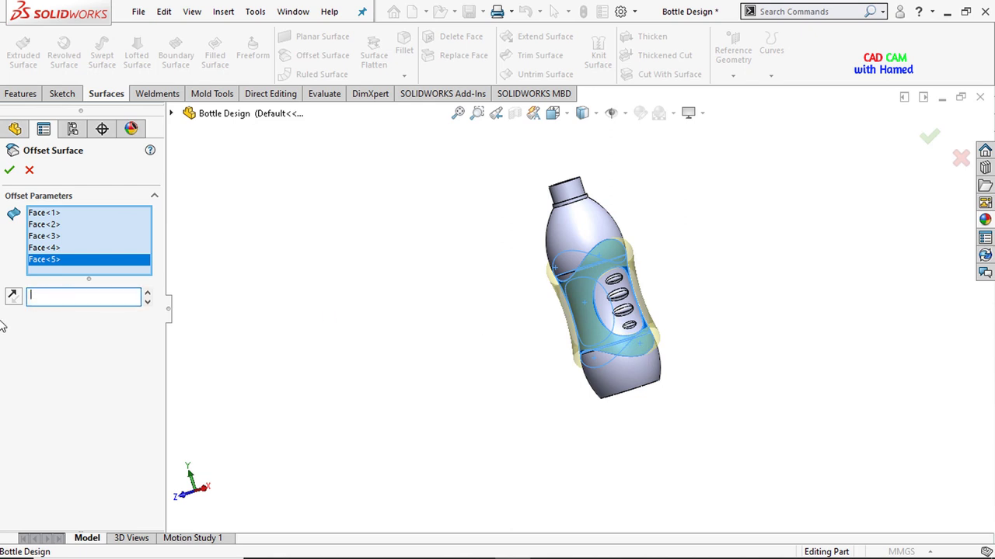
click(11, 170)
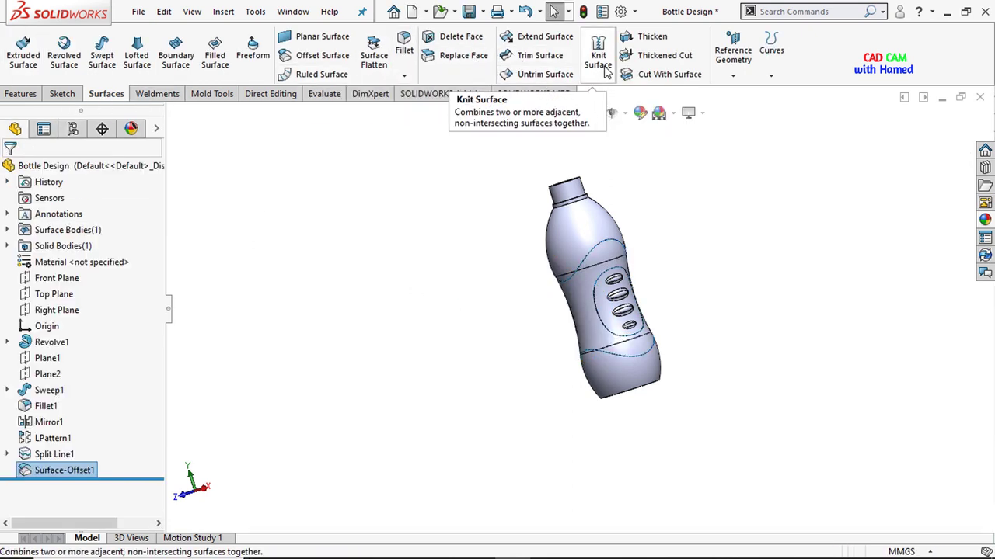
Step: Thicken Surface-Offset1 by 2.5 mm with Merge result to form the raised band
click(649, 37)
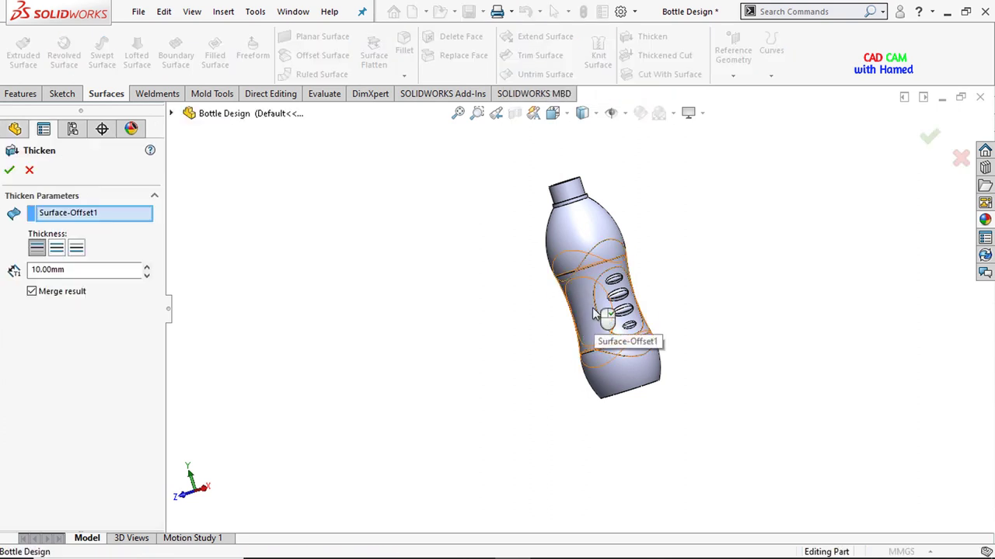
mouse_move(594, 313)
middle_down()
mouse_move(420, 350)
mouse_move(369, 342)
mouse_move(366, 306)
mouse_move(336, 369)
mouse_move(235, 322)
mouse_move(191, 330)
mouse_move(231, 304)
mouse_move(363, 286)
mouse_move(435, 290)
middle_up()
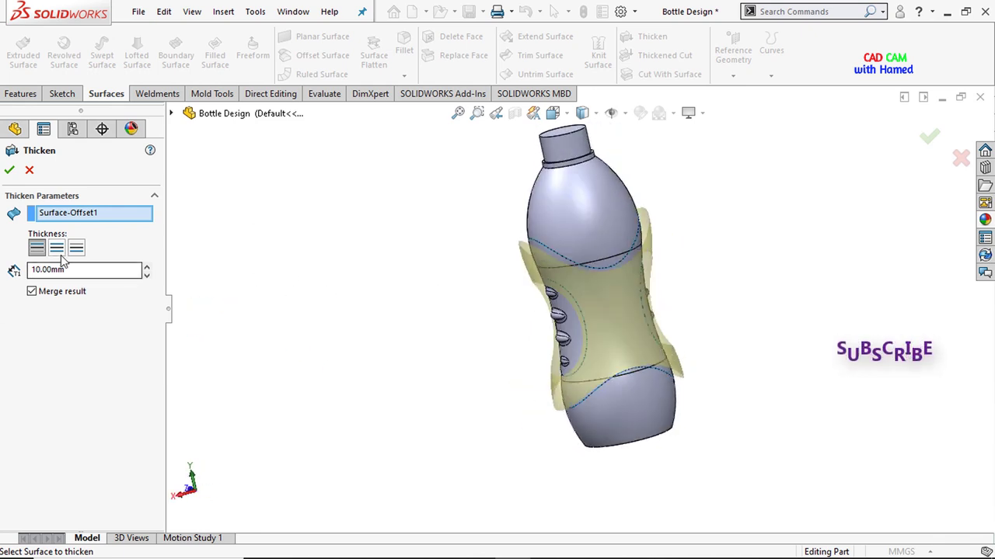
drag(136, 269, 30, 270)
text(2.5)
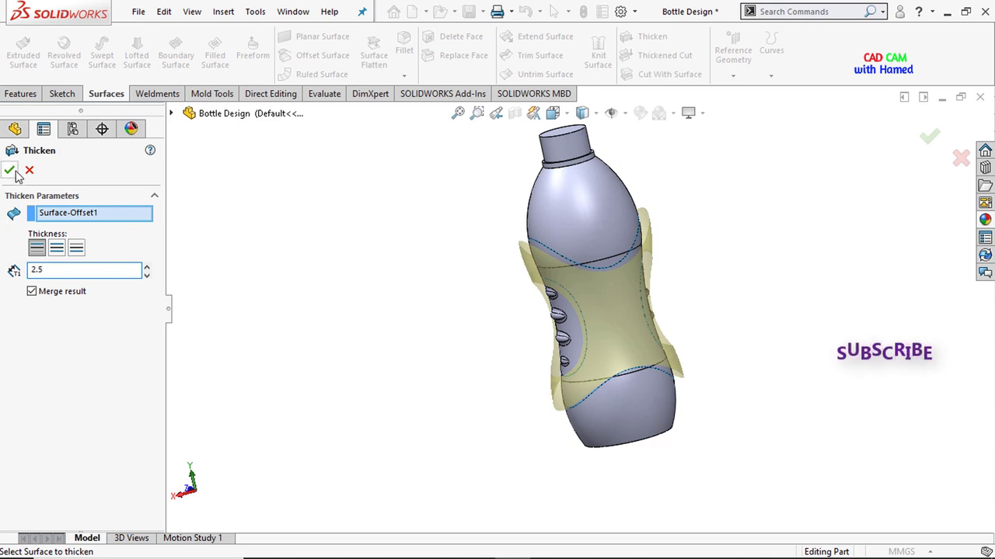
click(11, 171)
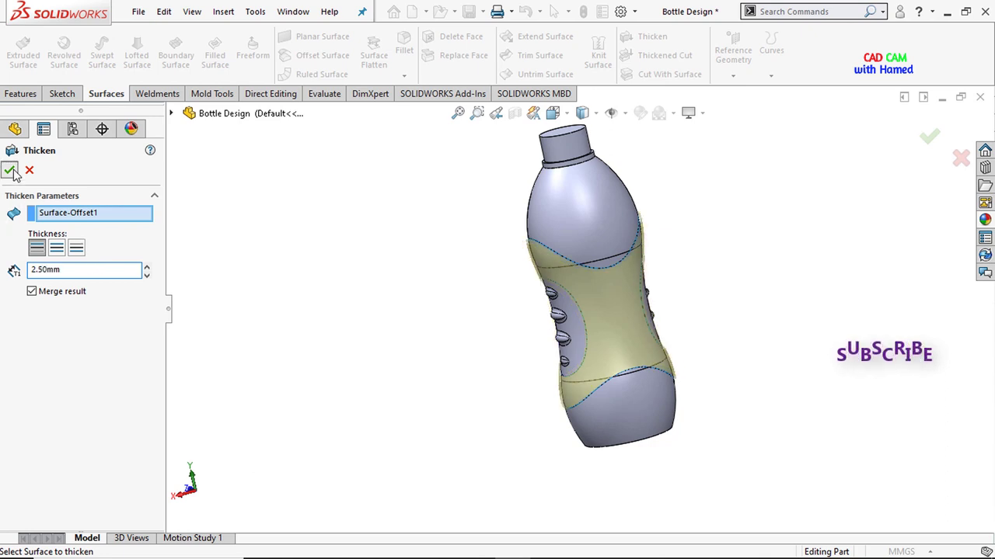
mouse_move(489, 284)
middle_down()
mouse_move(509, 346)
mouse_move(728, 239)
mouse_move(650, 262)
mouse_move(637, 175)
mouse_move(505, 147)
middle_up()
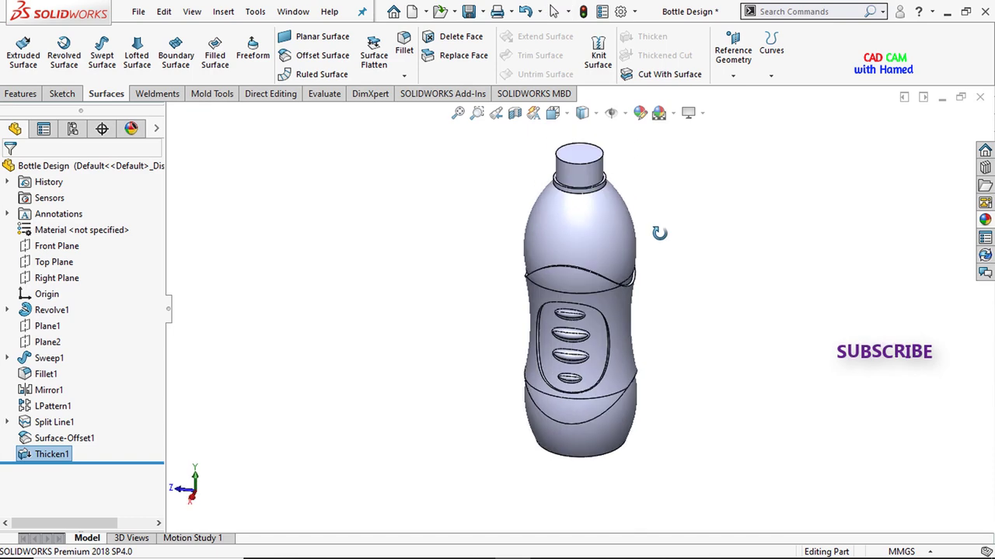
Step: Fillet the grip band's upper edge loop with a 3.5 mm radius
key(f)
right_drag(555, 240, 611, 286)
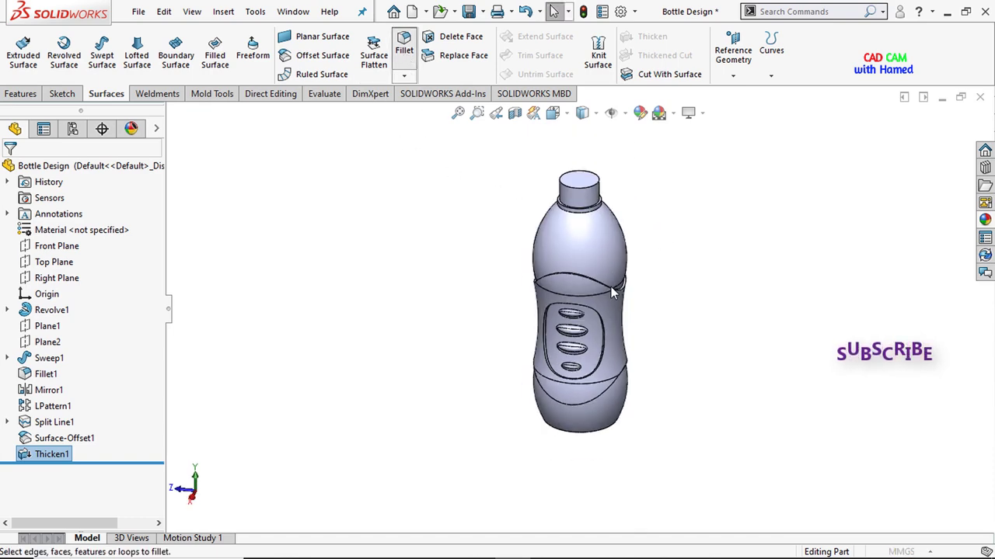
scroll(582, 275, down, 3)
middle_drag(582, 275, 659, 355)
scroll(659, 355, down, 5)
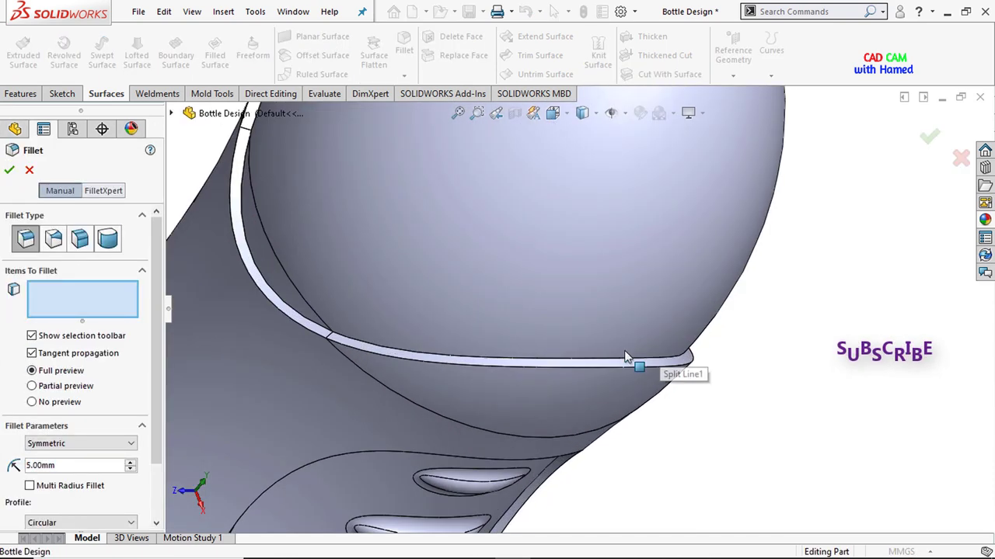
click(547, 362)
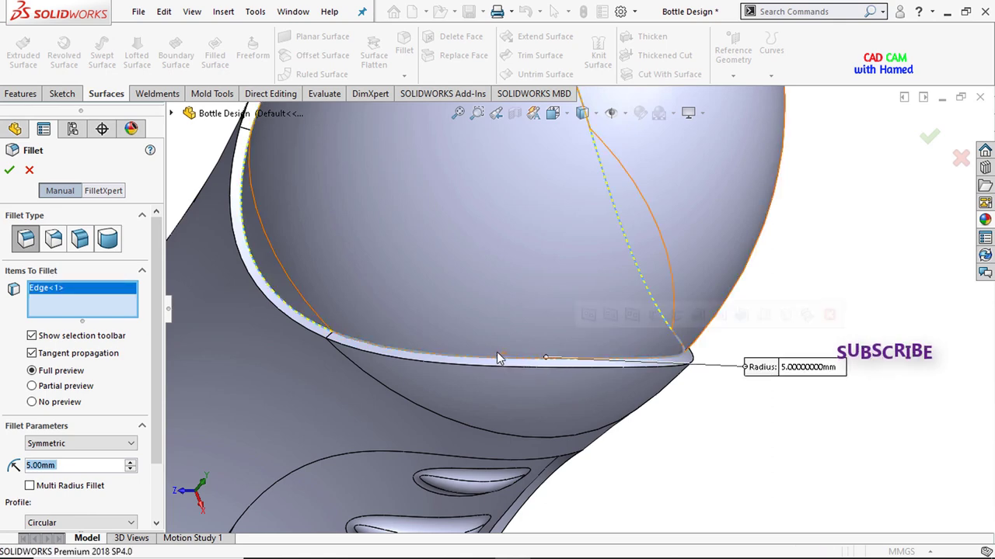
scroll(482, 355, up, 5)
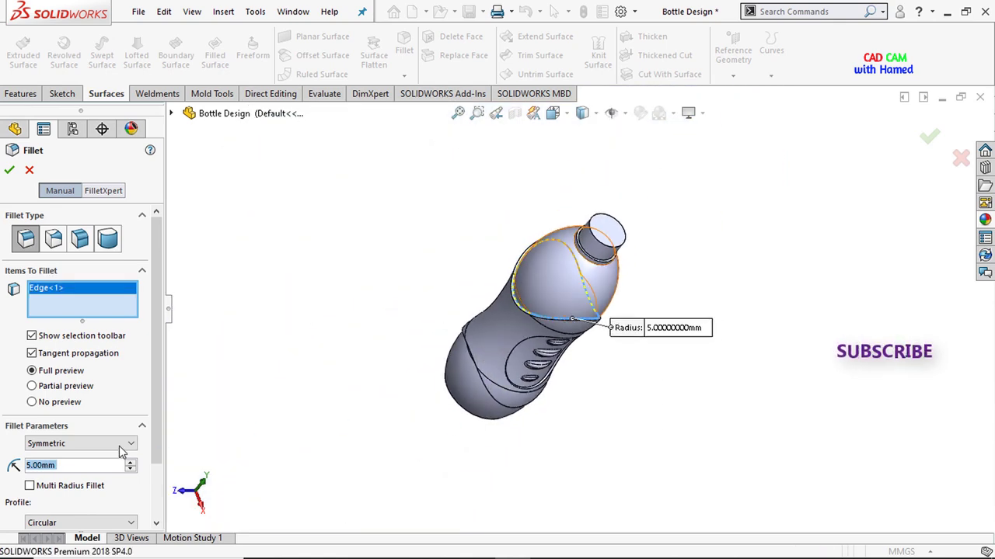
key(BackSpace)
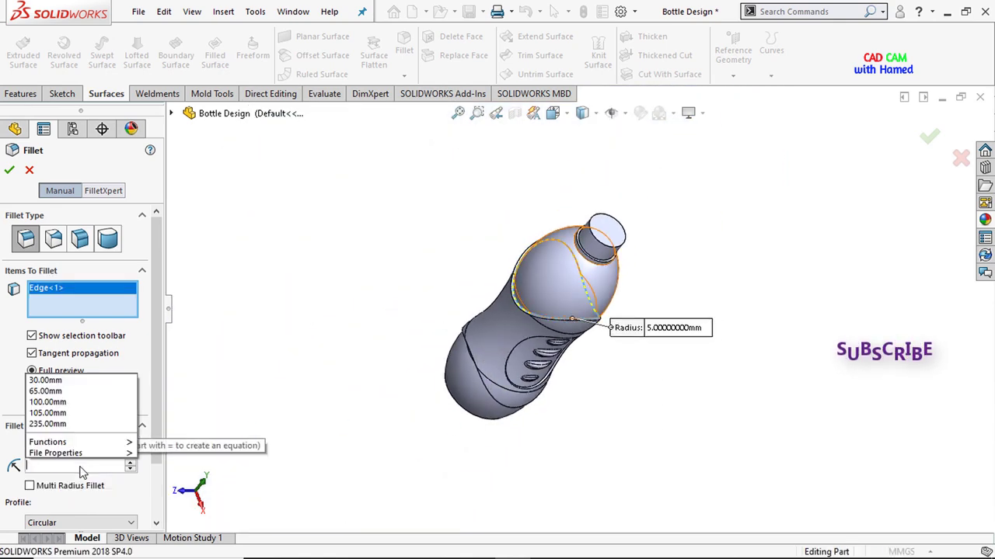
text(3.)
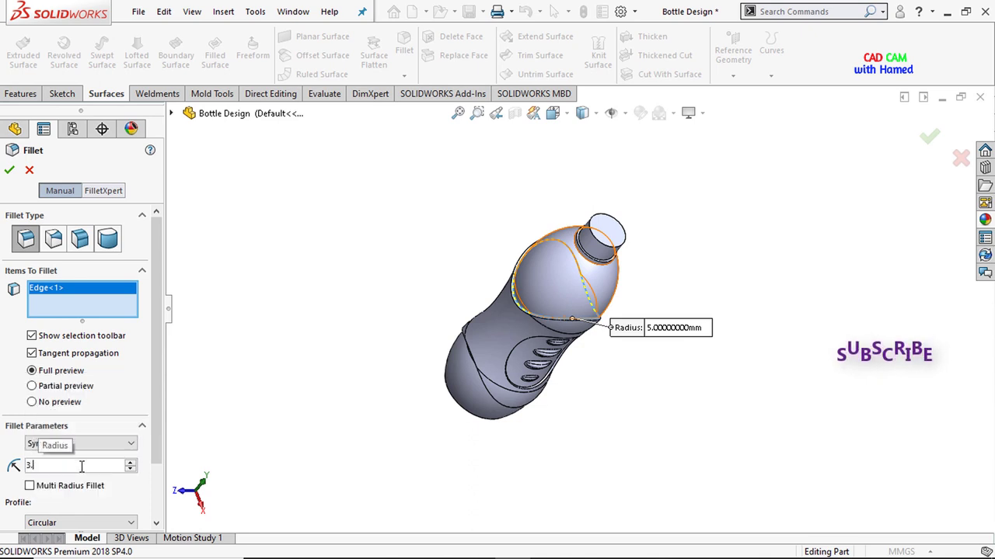
text(5)
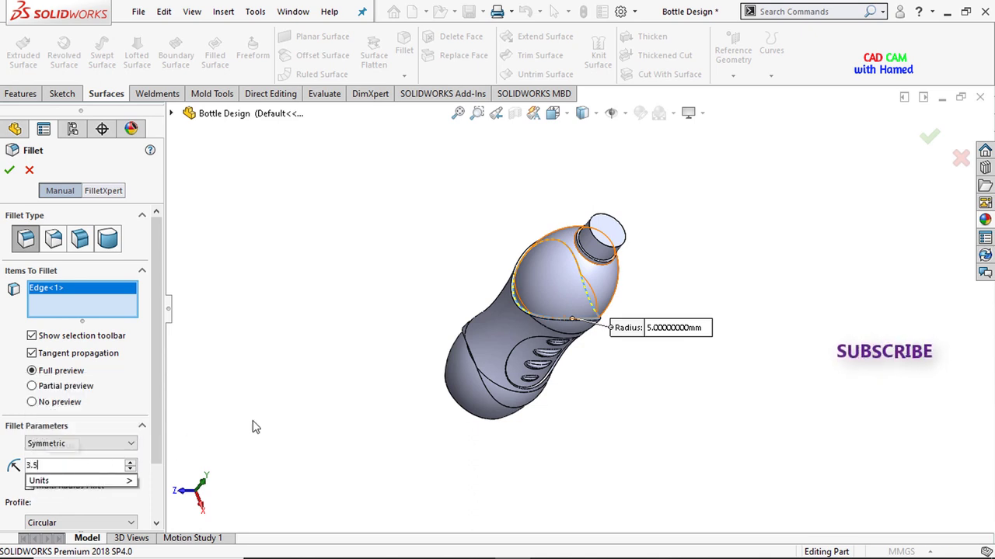
key(Return)
Step: Add the band's lower edge loop to the 3.5 mm fillet
mouse_move(431, 476)
middle_down()
mouse_move(456, 412)
mouse_move(508, 353)
middle_up()
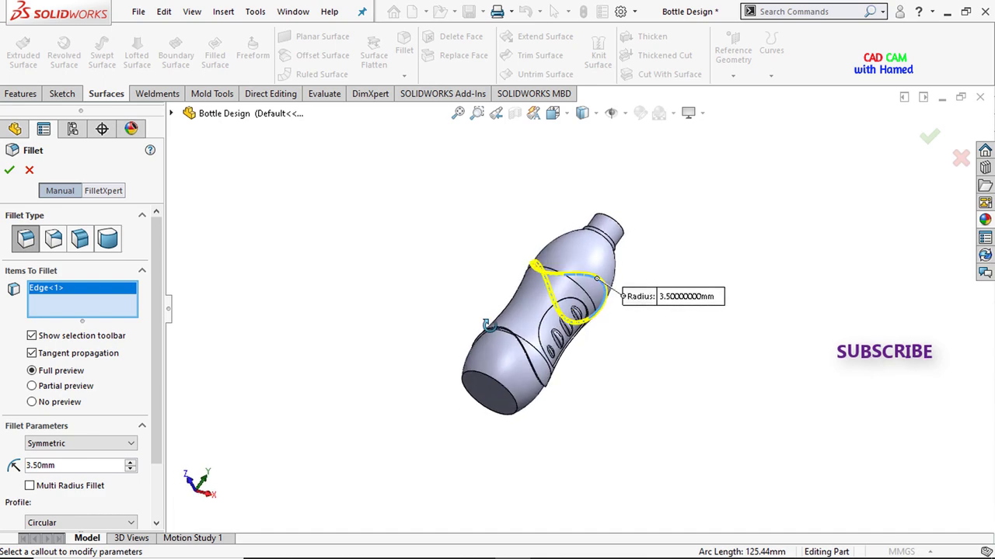
scroll(508, 353, down, 5)
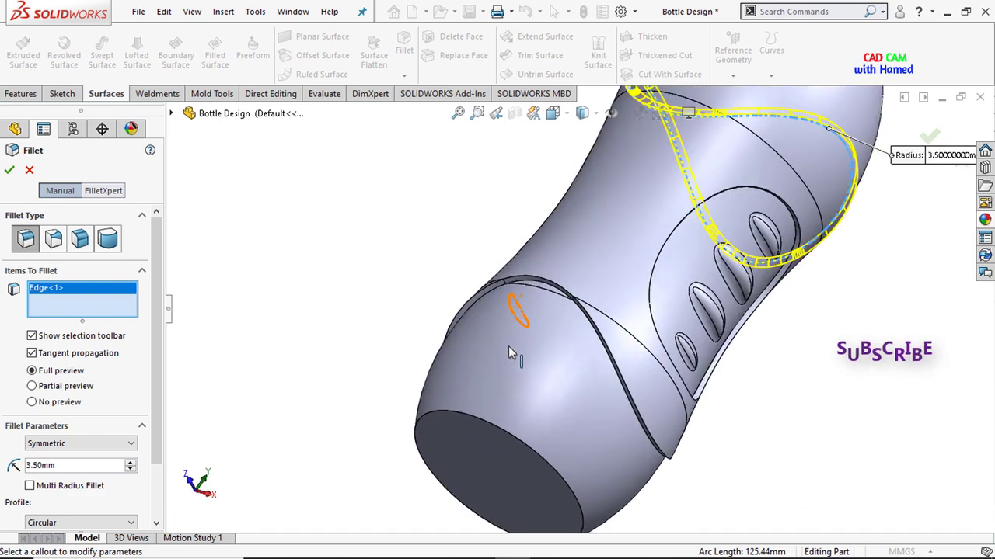
click(495, 288)
click(495, 289)
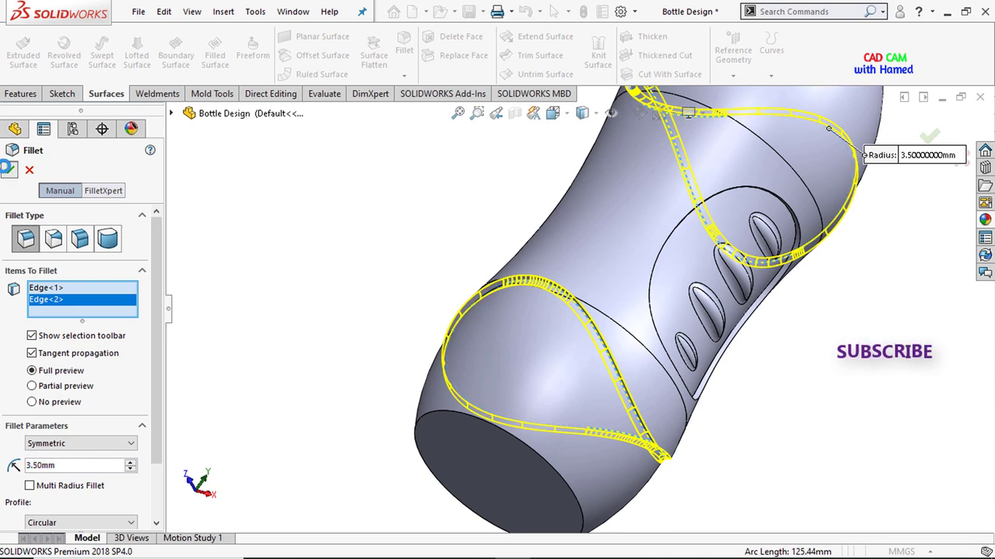
scroll(384, 264, up, 3)
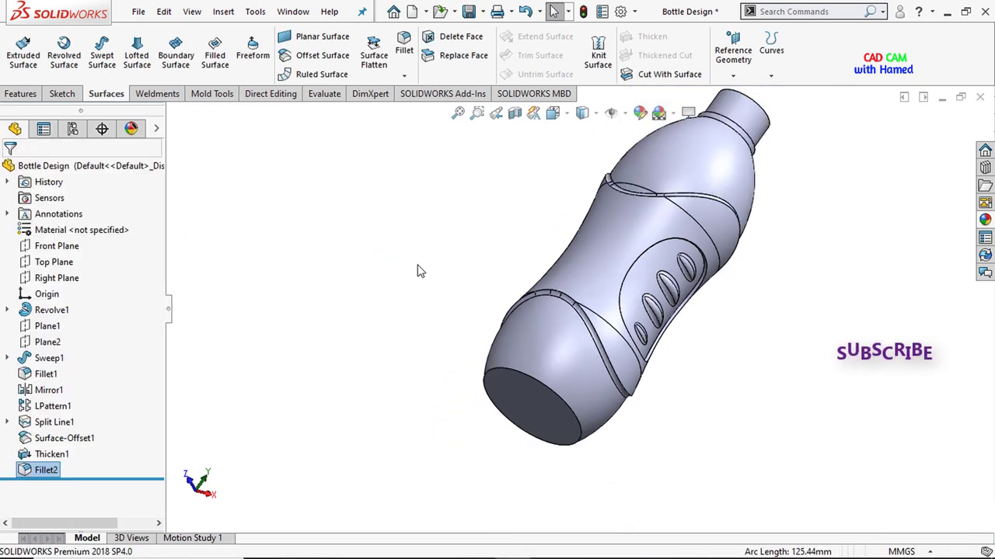
mouse_move(417, 268)
middle_down()
mouse_move(641, 313)
mouse_move(553, 189)
middle_up()
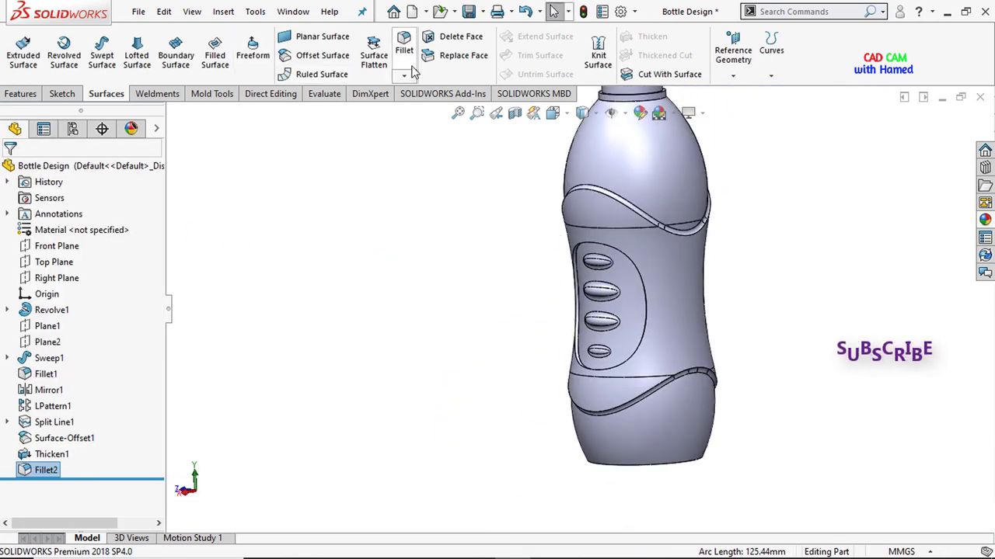
Step: Fillet the bottle's bottom circular edge with a 5 mm radius as Fillet3
key(Return)
middle_drag(751, 458, 695, 409)
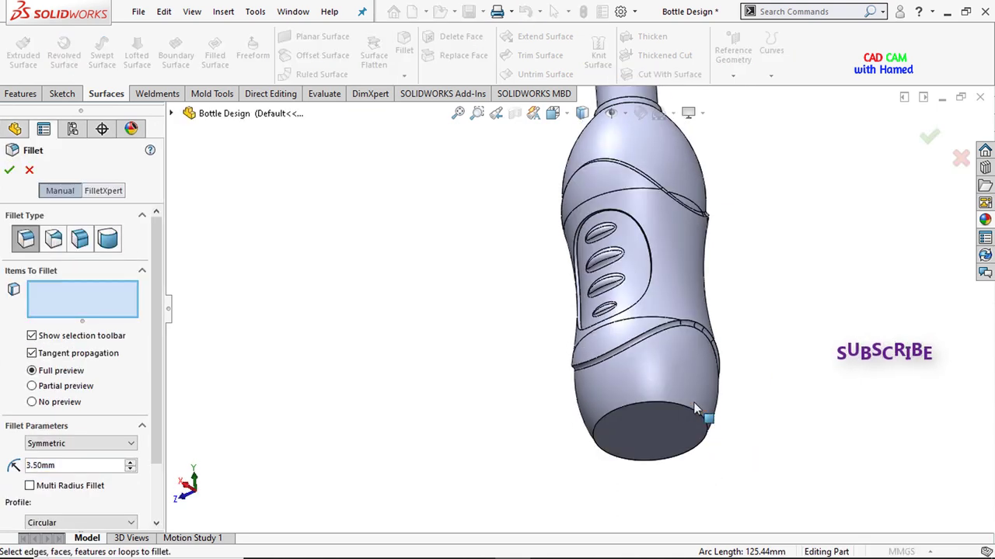
click(670, 412)
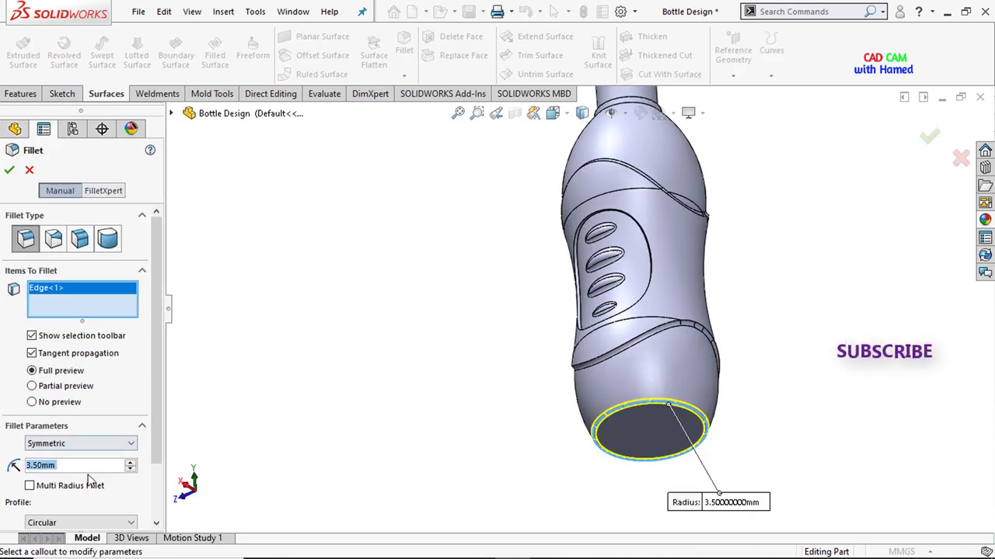
key(BackSpace)
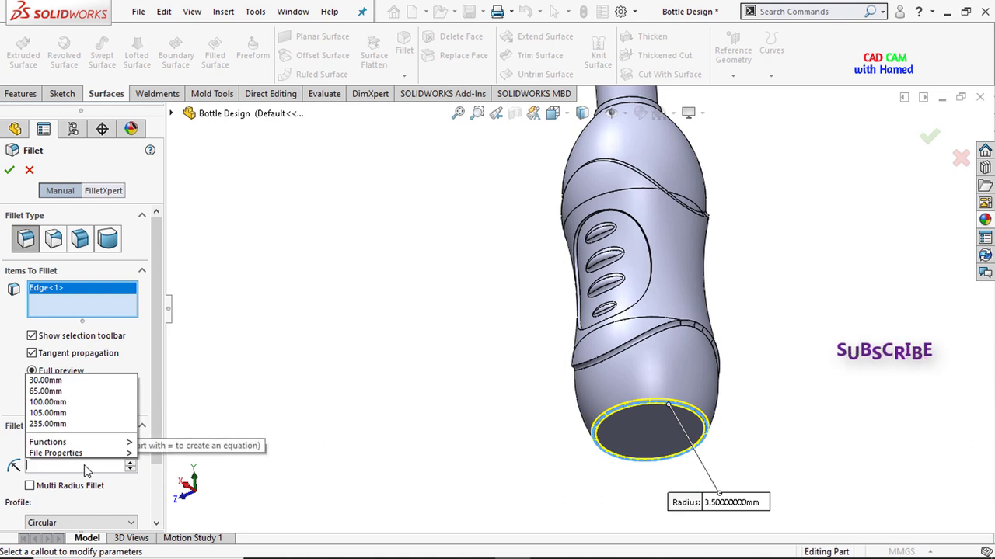
text(5)
click(11, 173)
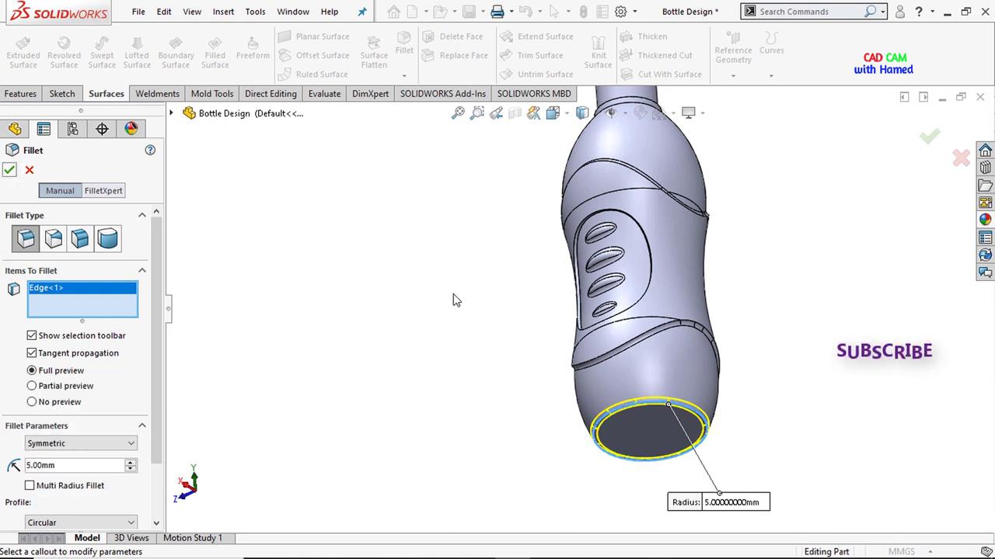
click(11, 173)
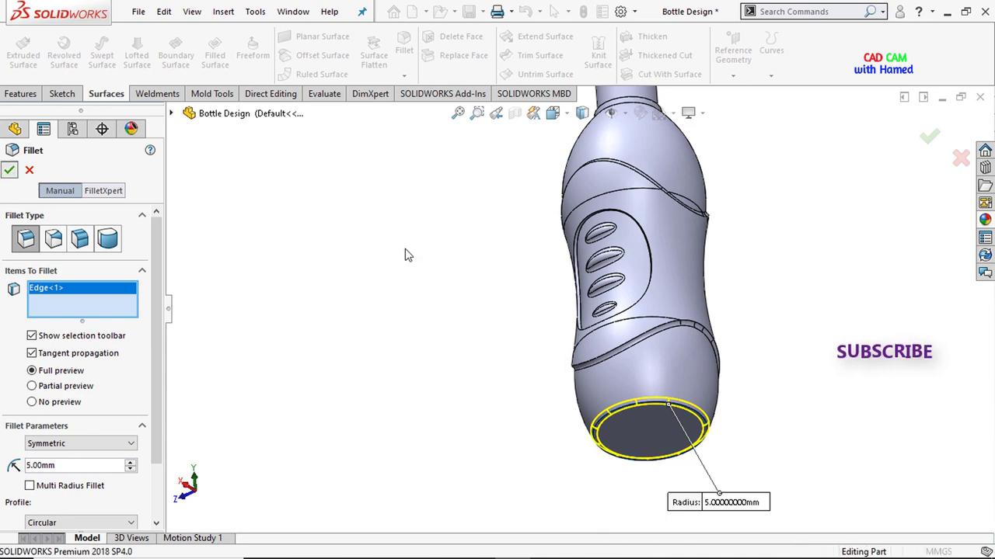
scroll(672, 210, down, 3)
middle_drag(421, 205, 544, 218)
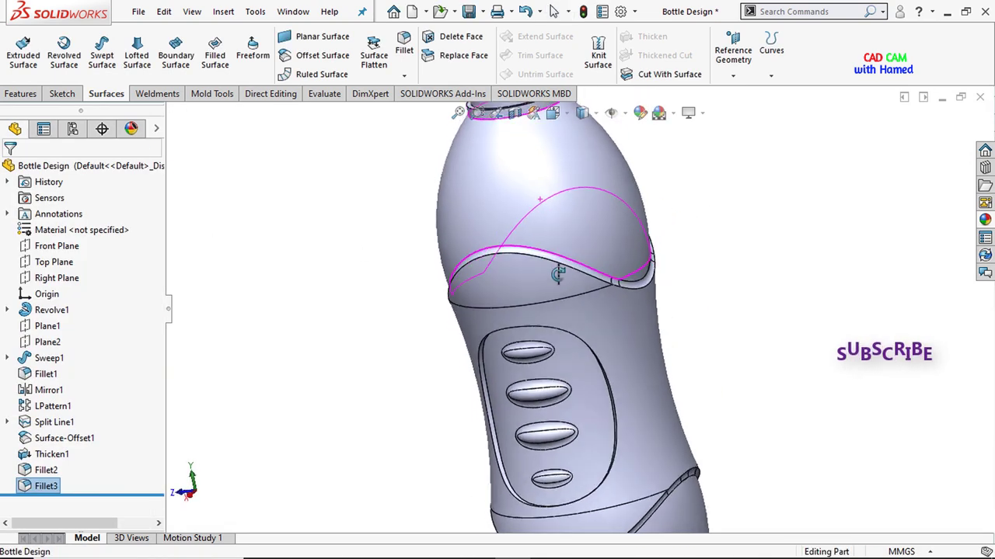
scroll(572, 213, up, 3)
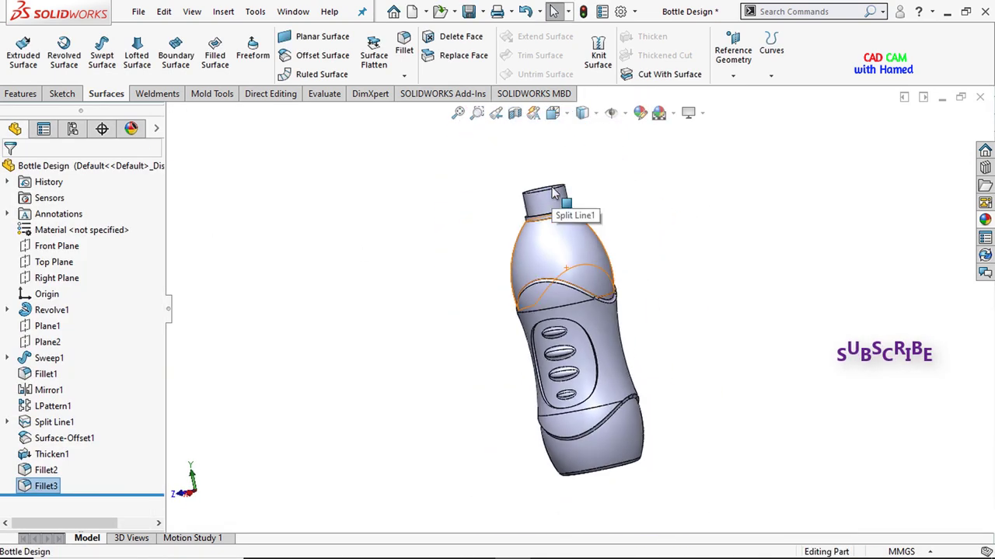
Step: Fillet the edge at the base of the neck collar with a 10 mm radius
click(404, 47)
scroll(470, 271, down, 3)
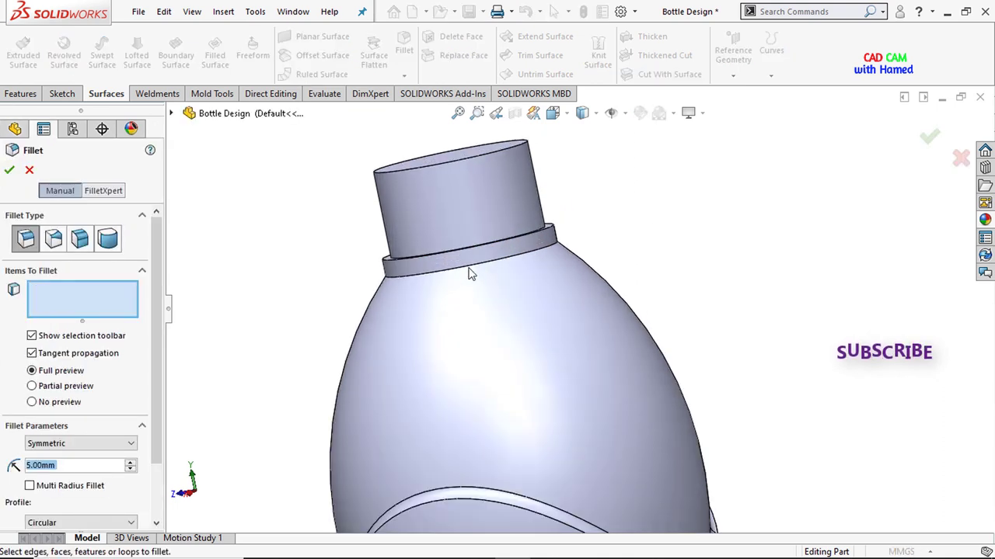
click(447, 279)
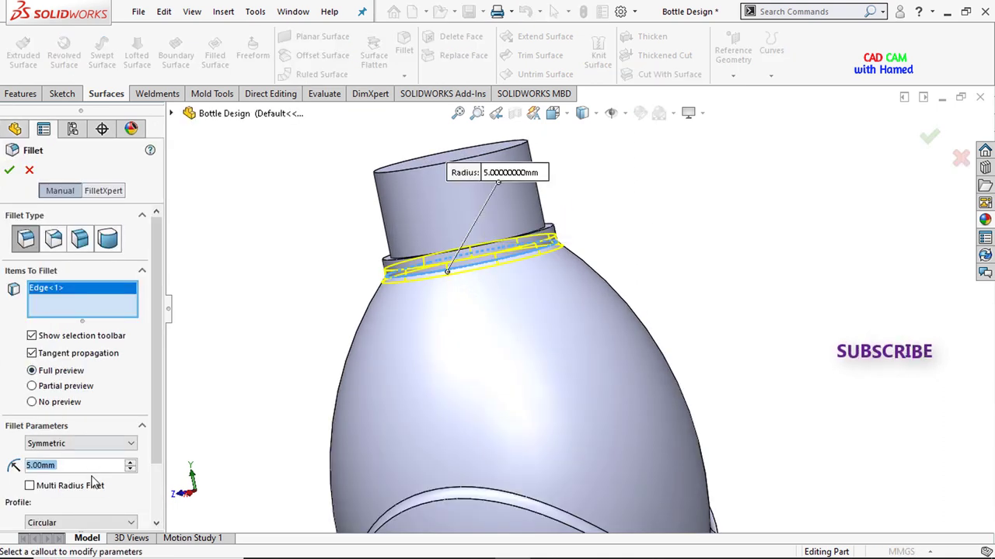
text(10)
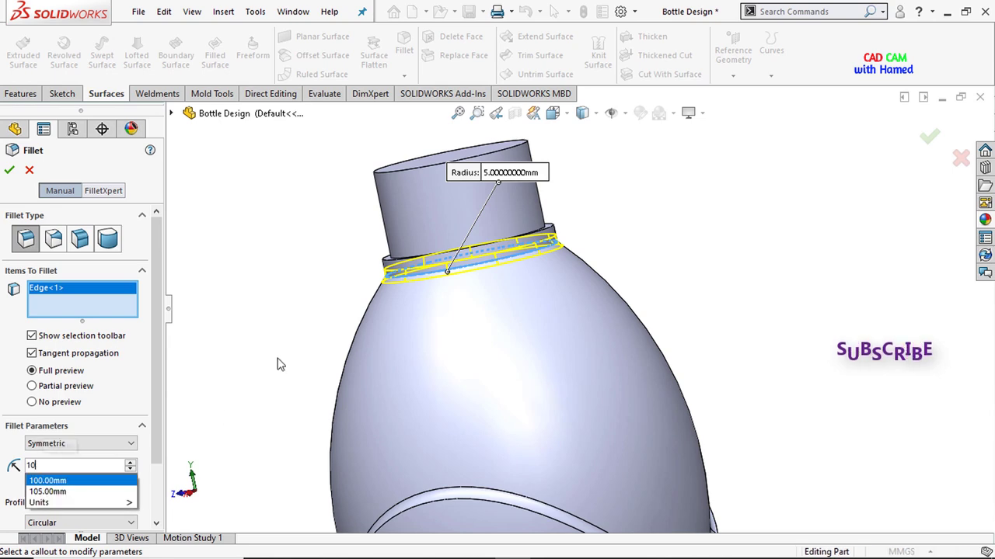
key(Return)
click(9, 170)
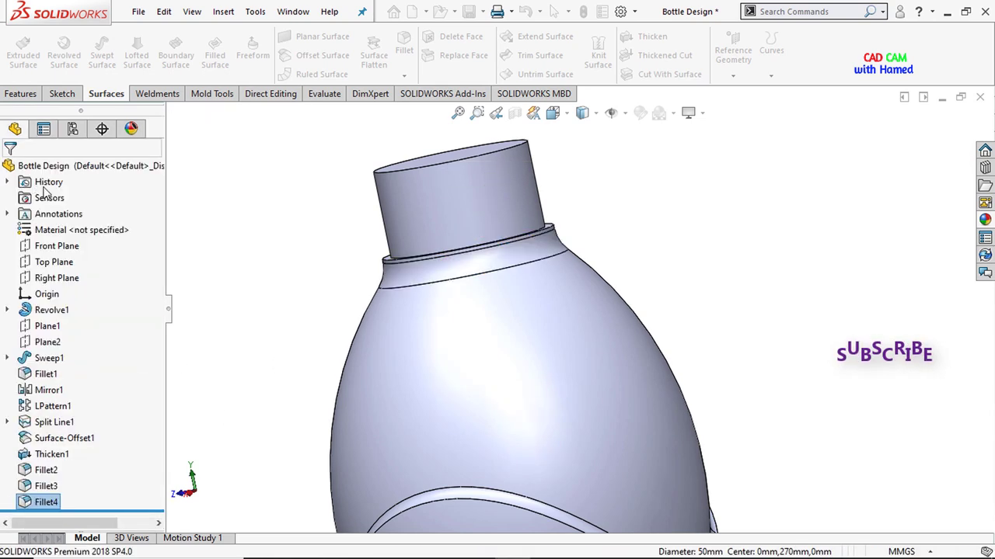
Step: Orbit and reorient the bottle to inspect the filleted neck from several angles
scroll(523, 326, up, 5)
mouse_move(658, 398)
middle_down()
mouse_move(573, 349)
mouse_move(503, 353)
middle_up()
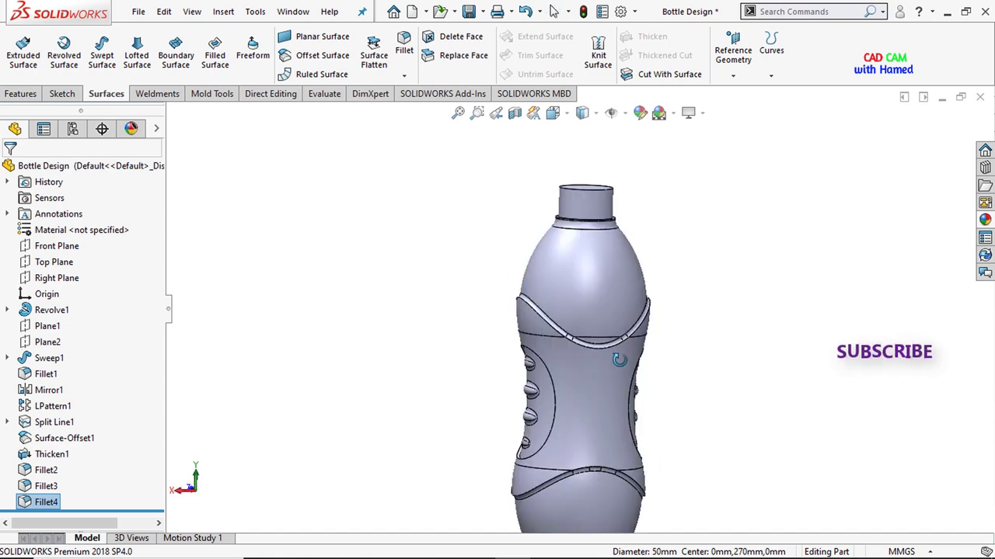
key(space)
click(503, 353)
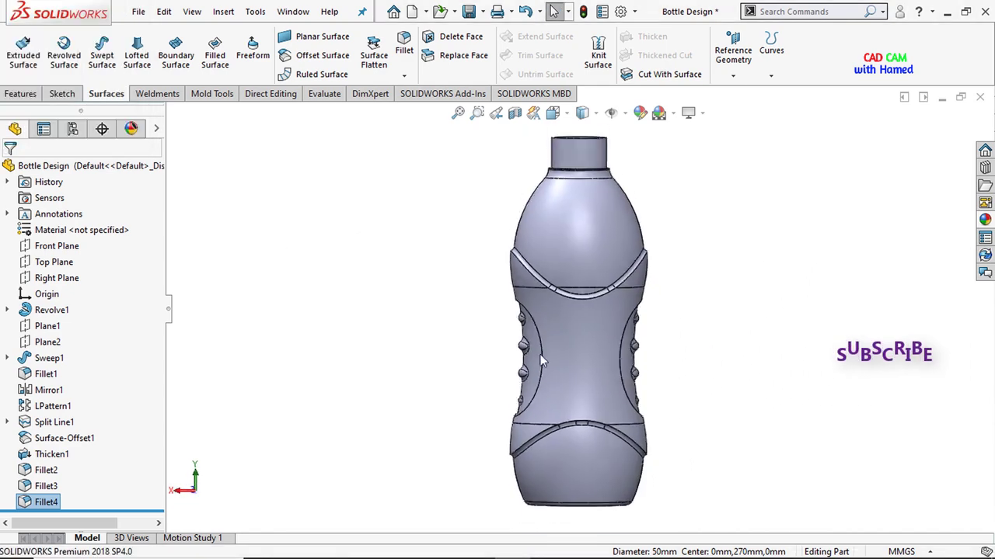
middle_drag(659, 360, 645, 163)
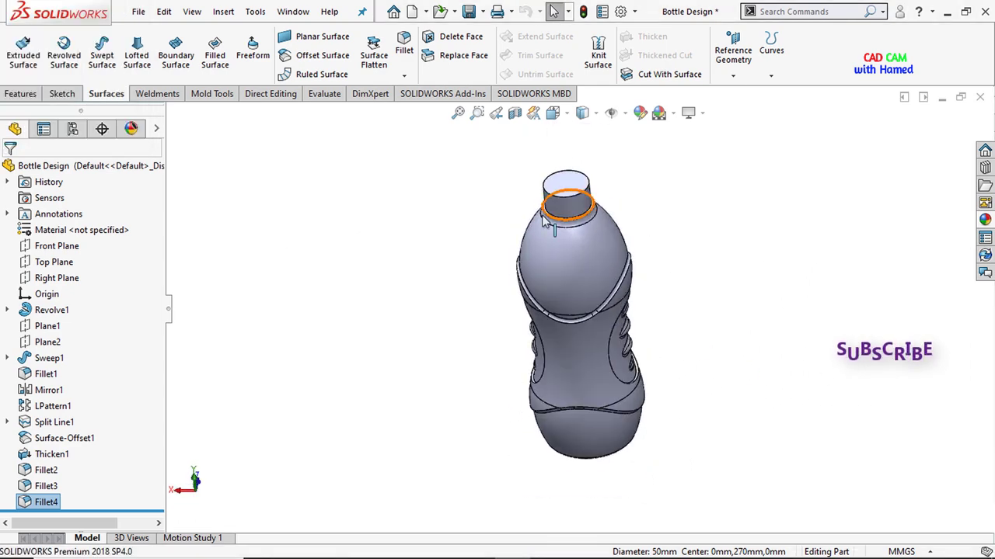
mouse_move(568, 422)
middle_down()
mouse_move(636, 363)
mouse_move(590, 400)
middle_up()
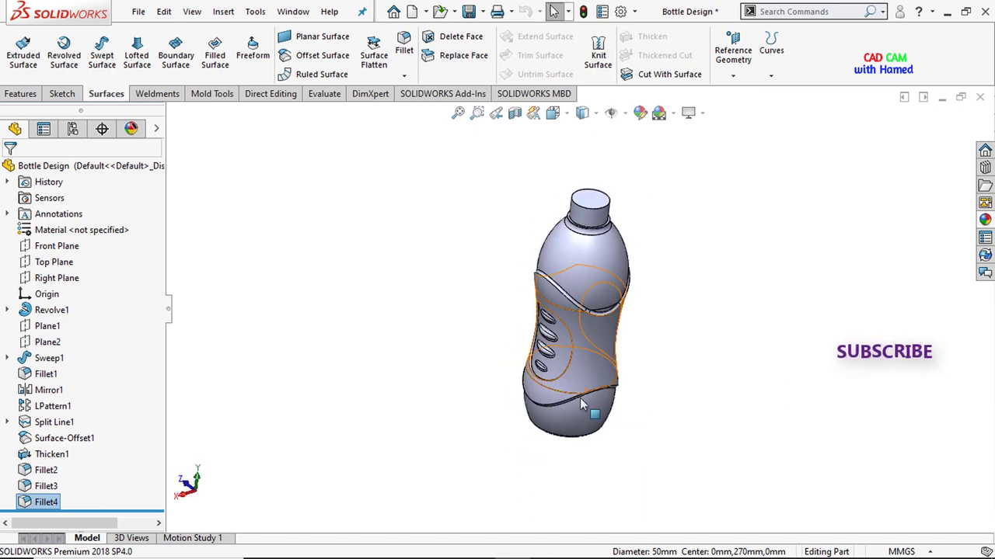
click(6, 94)
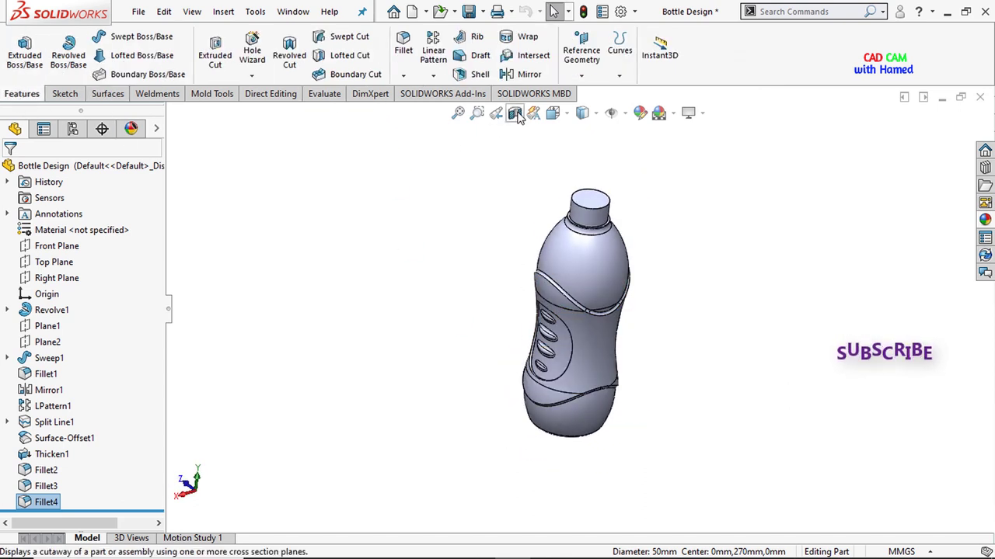
Step: Shell the bottle with 0.5 mm walls, removing the neck's top face
click(479, 74)
scroll(618, 222, down, 2)
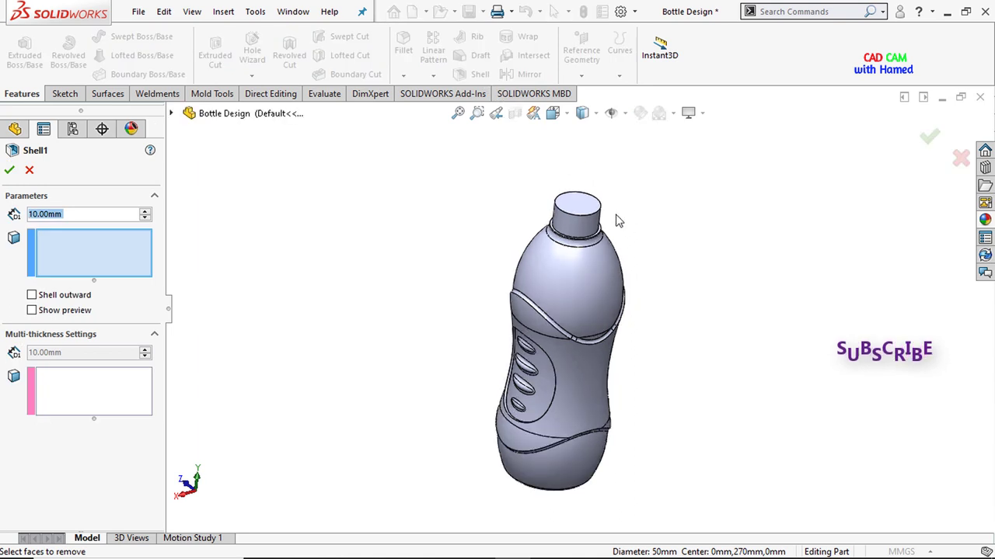
click(579, 212)
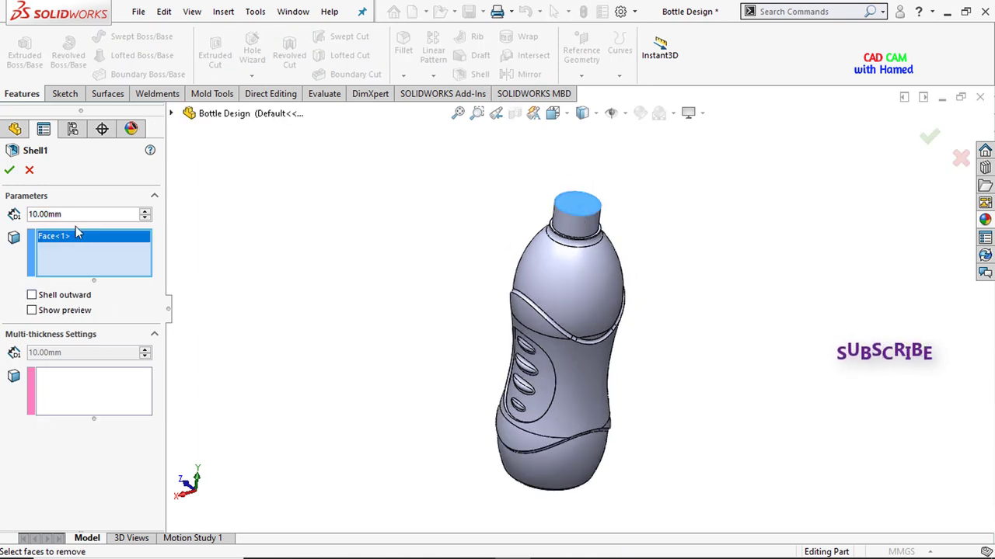
text(0)
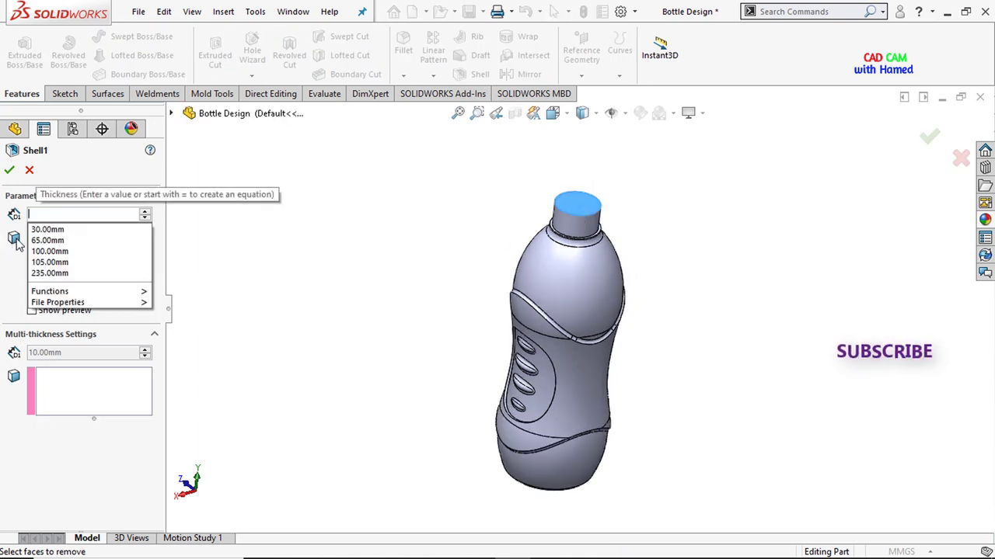
text(.5)
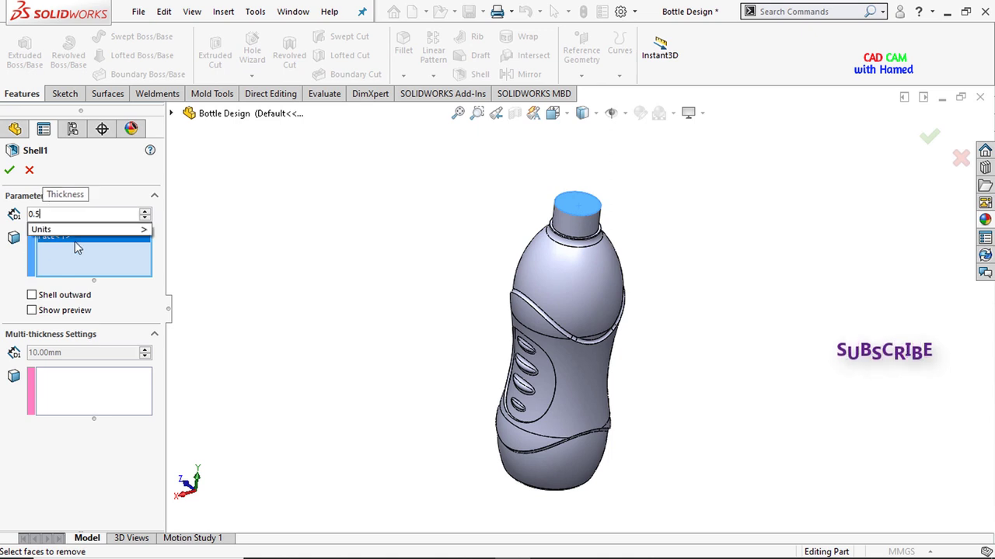
key(Return)
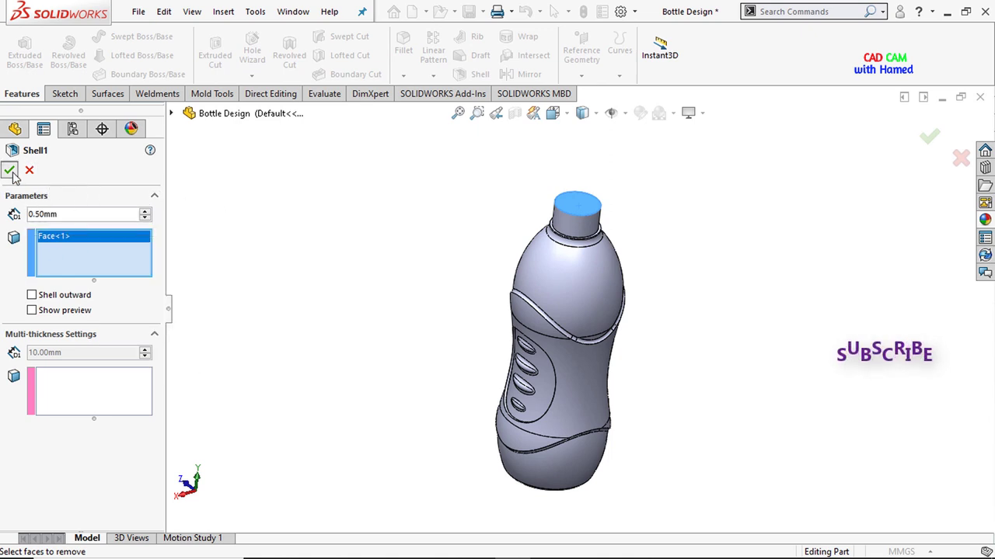
click(9, 170)
scroll(492, 246, down, 2)
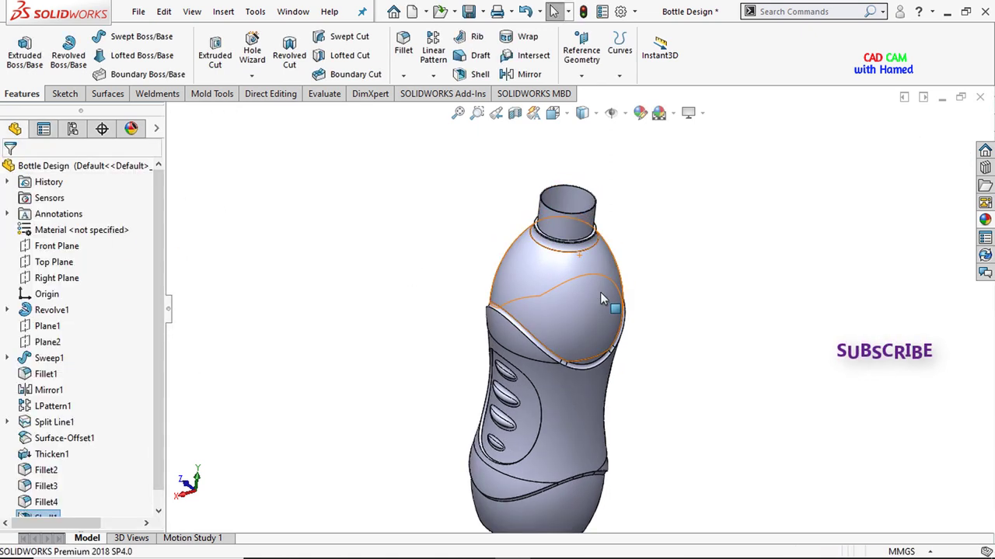
middle_drag(602, 299, 388, 409)
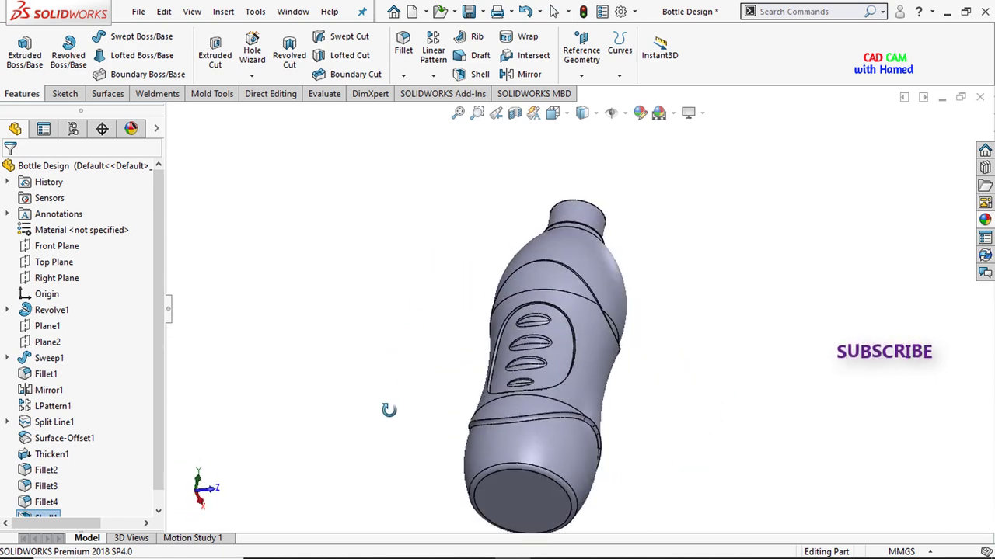
key(ctrl+1)
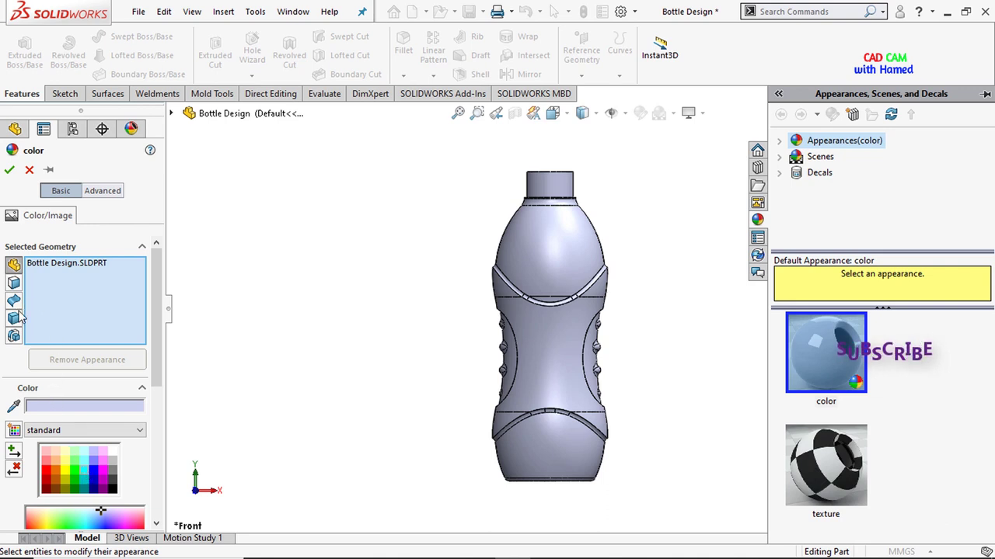
Step: Apply a bright cyan swatch appearance to the whole bottle part
click(84, 462)
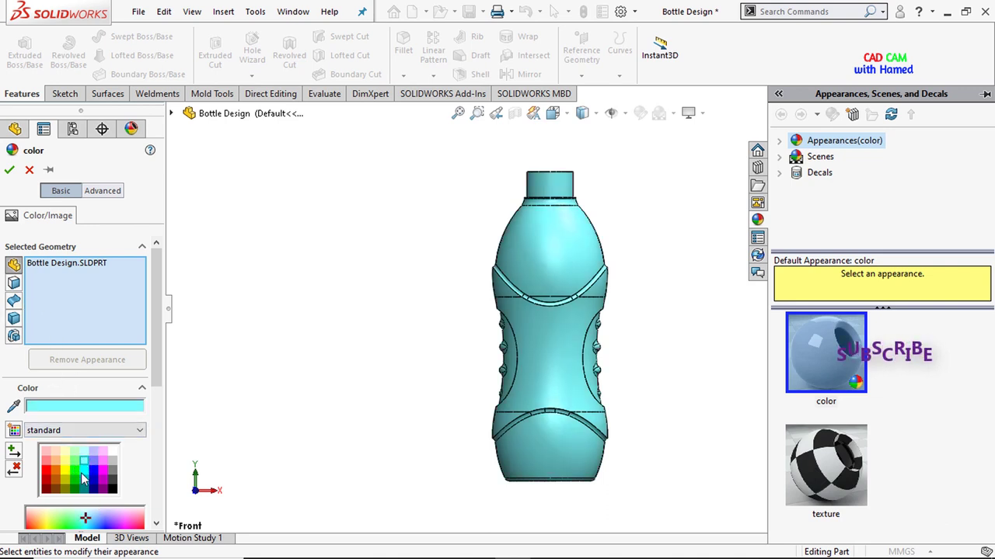
click(81, 473)
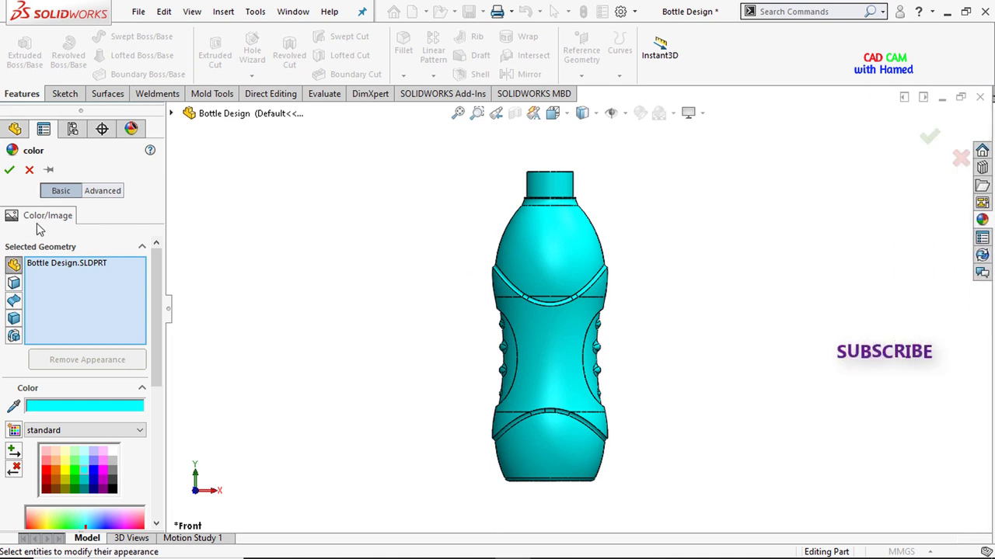
click(9, 173)
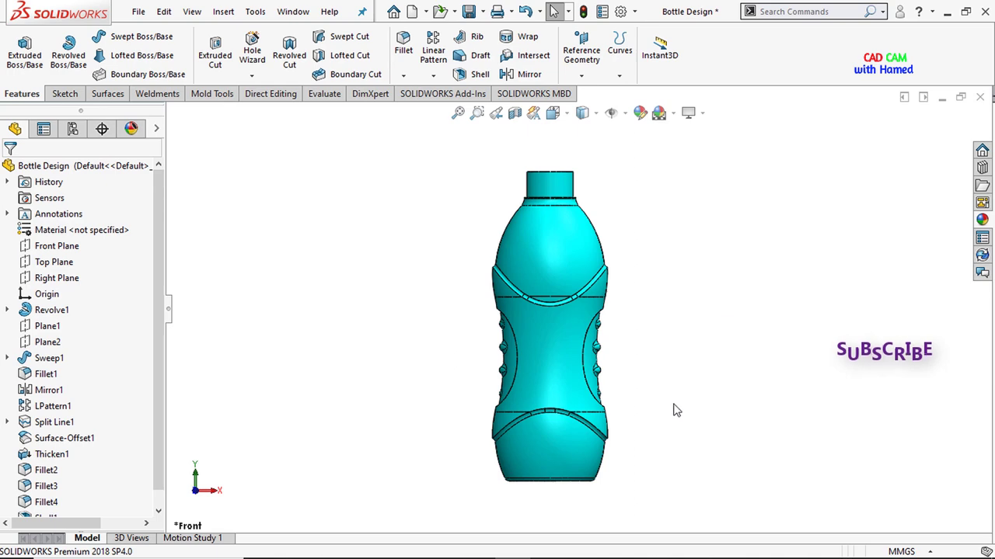
Step: Switch the bottle to Hidden Lines Visible and orbit it to inspect the underside
mouse_move(675, 410)
middle_down()
mouse_move(510, 527)
mouse_move(544, 233)
middle_up()
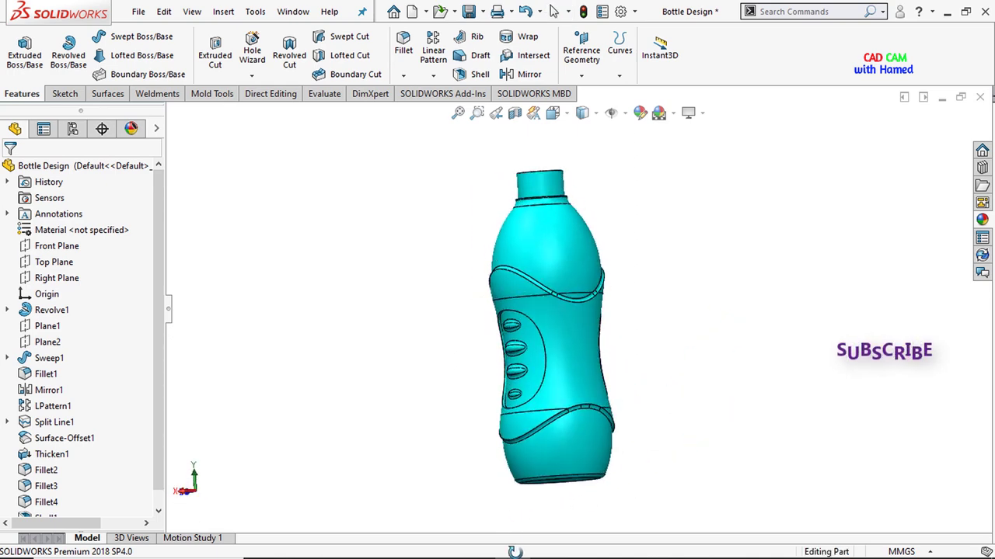
click(595, 116)
click(585, 196)
mouse_move(761, 399)
middle_down()
mouse_move(728, 328)
mouse_move(454, 432)
middle_up()
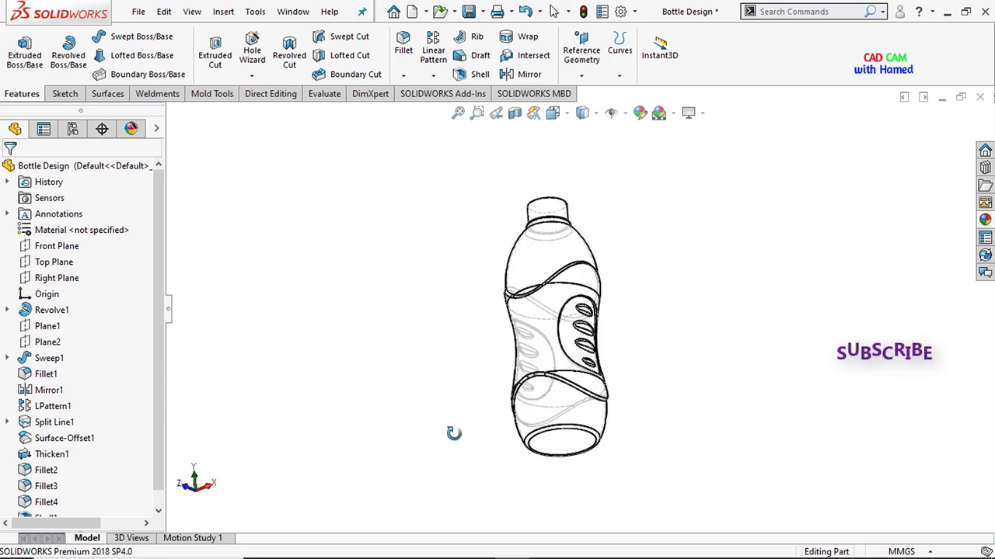
middle_drag(453, 432, 668, 441)
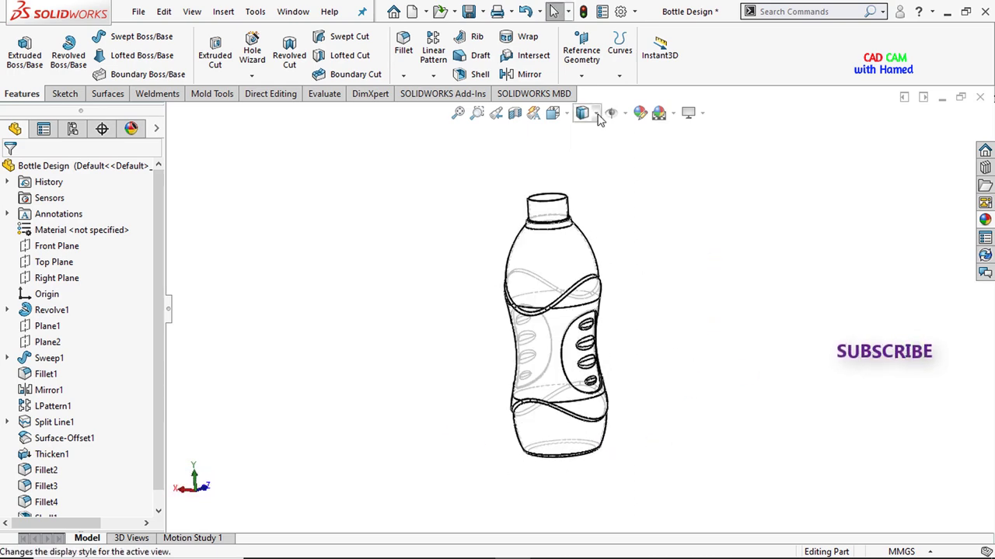
Step: Try Shaded With Edges, then settle on plain Shaded display for the bottle
click(597, 116)
click(584, 134)
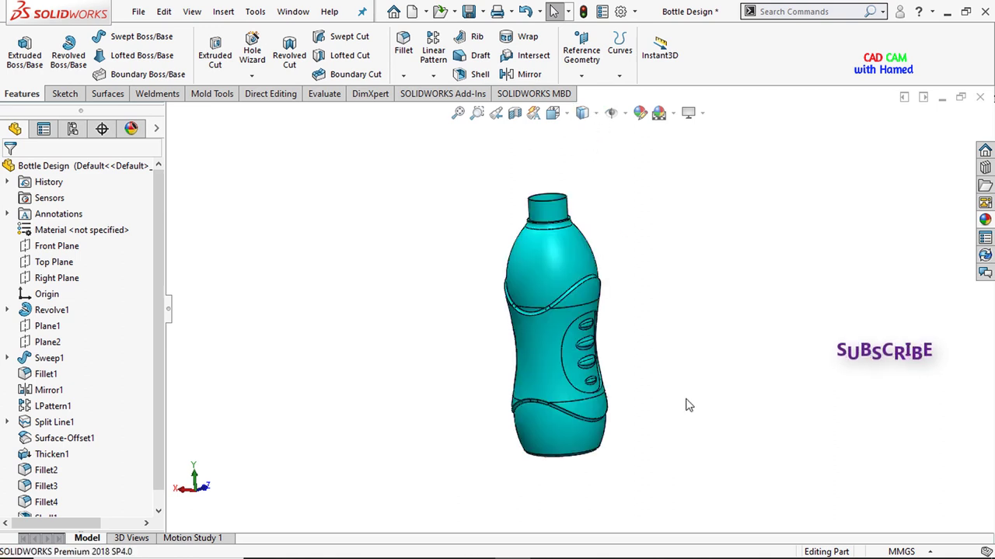
middle_drag(686, 405, 697, 288)
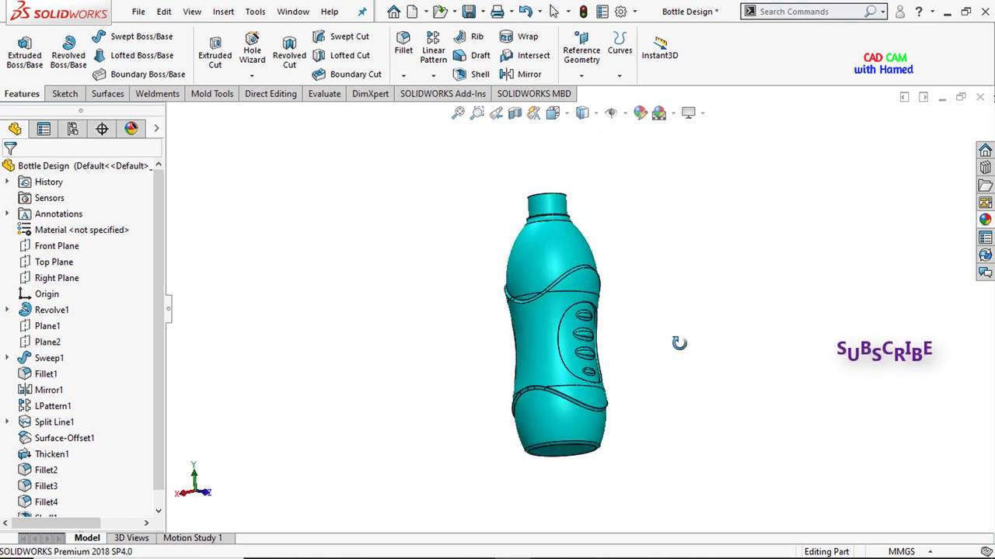
click(596, 113)
click(584, 154)
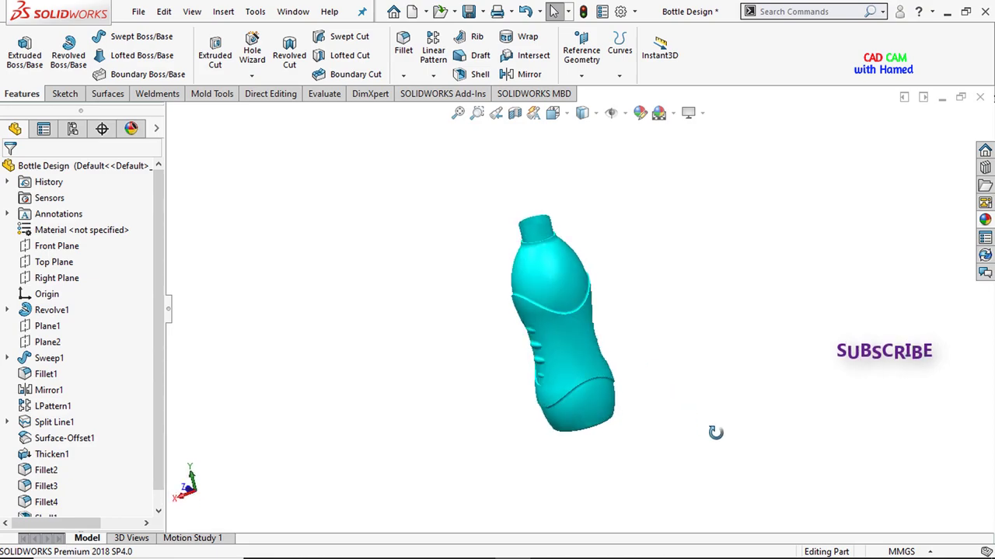